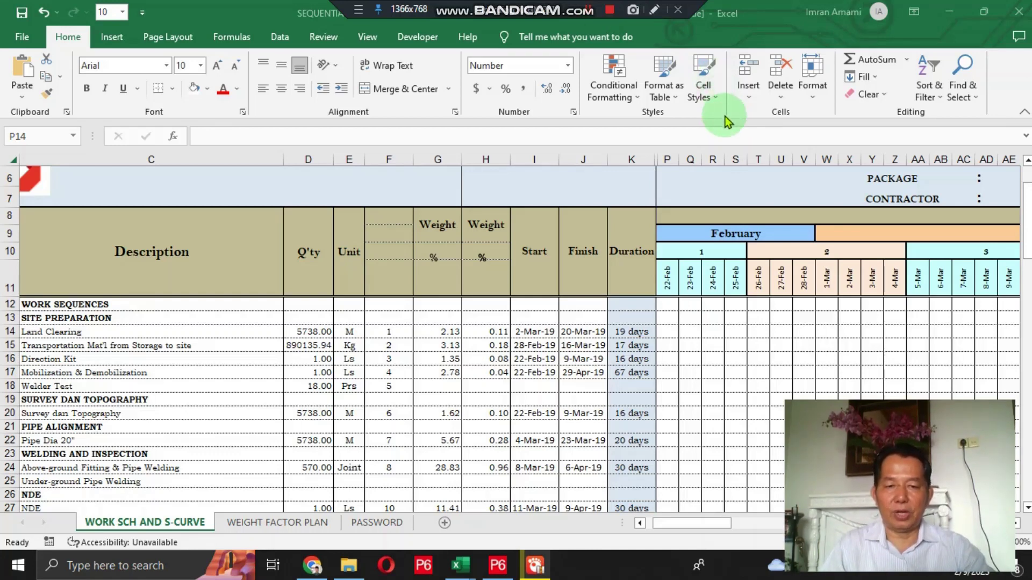
click(673, 331)
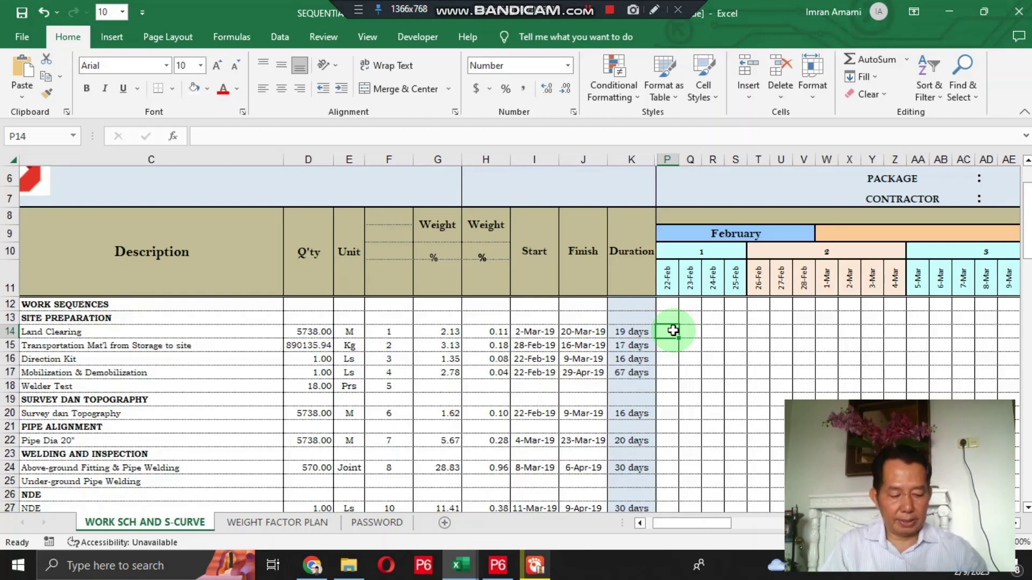
key(Left)
key(Left)
key(Left)
key(Left)
key(Right)
key(Right)
key(Right)
key(Right)
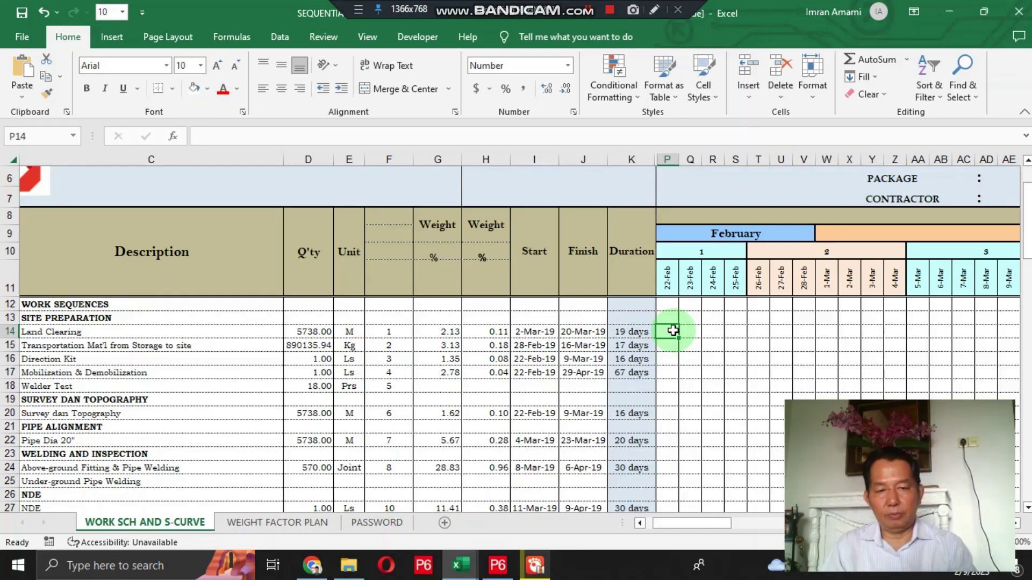
Start an IF formula in P14 with an AND test whose first condition is I14<=P11
text(=IF)
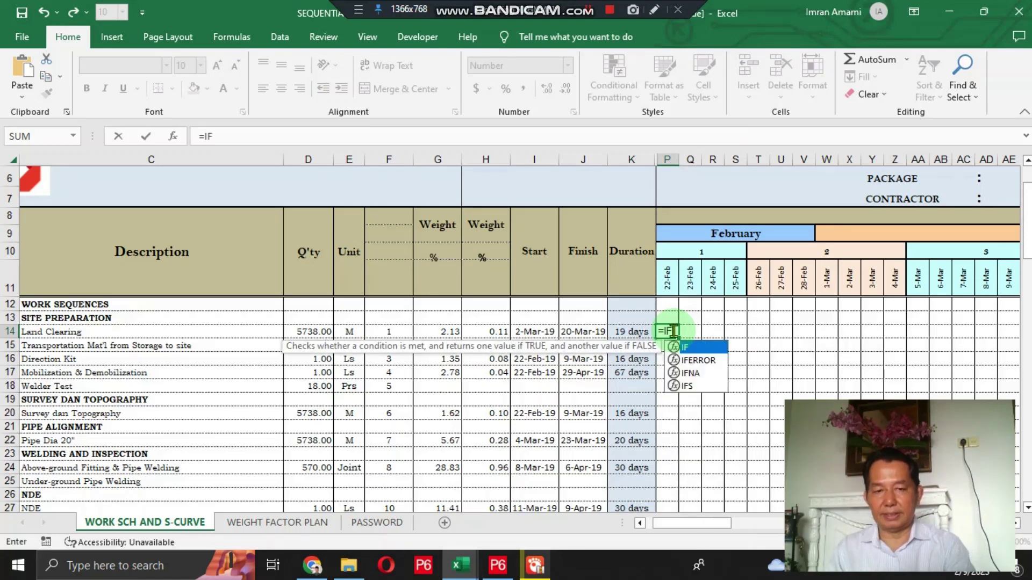
text(*)
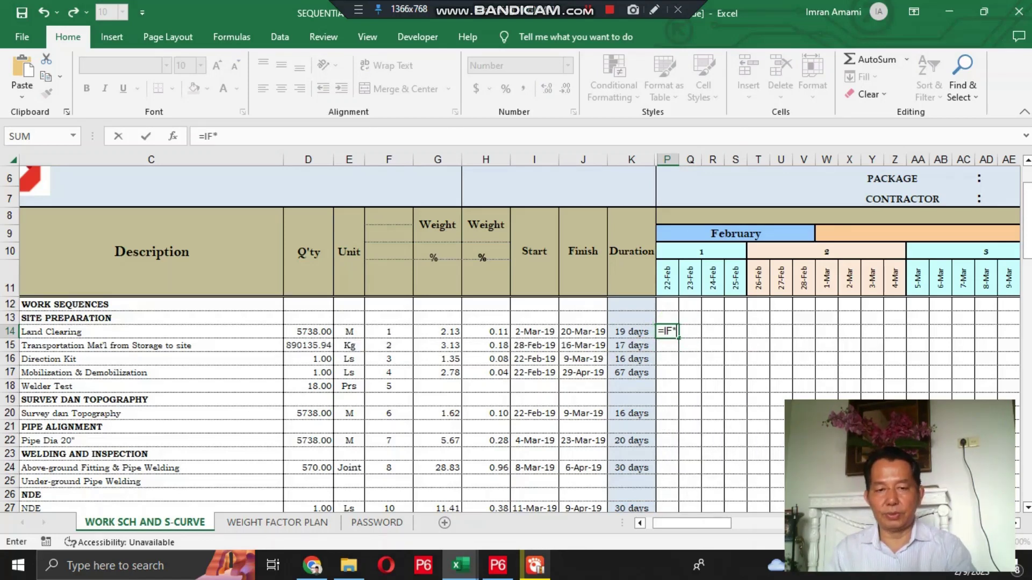
key(BackSpace)
text(()
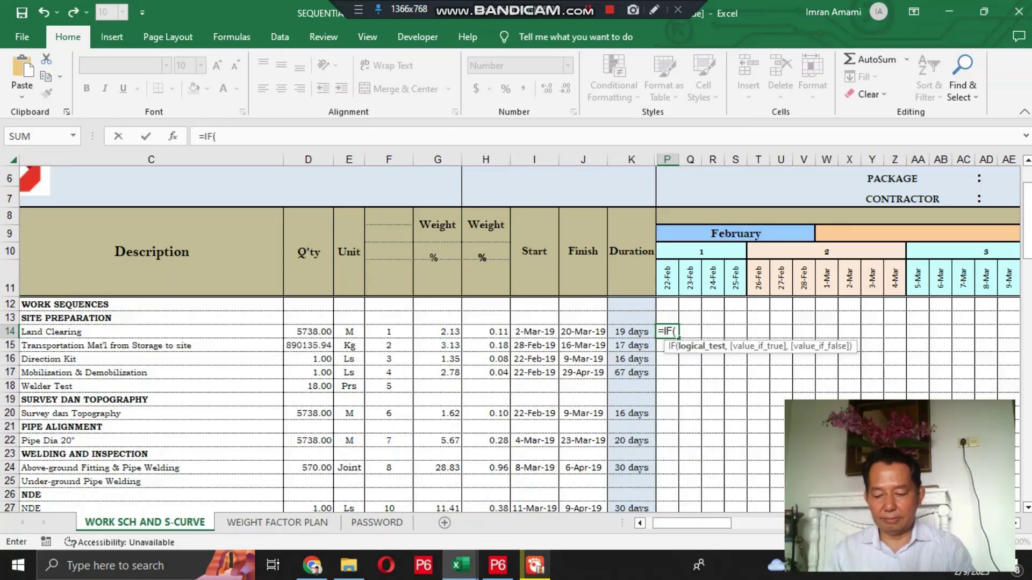
text(AND)
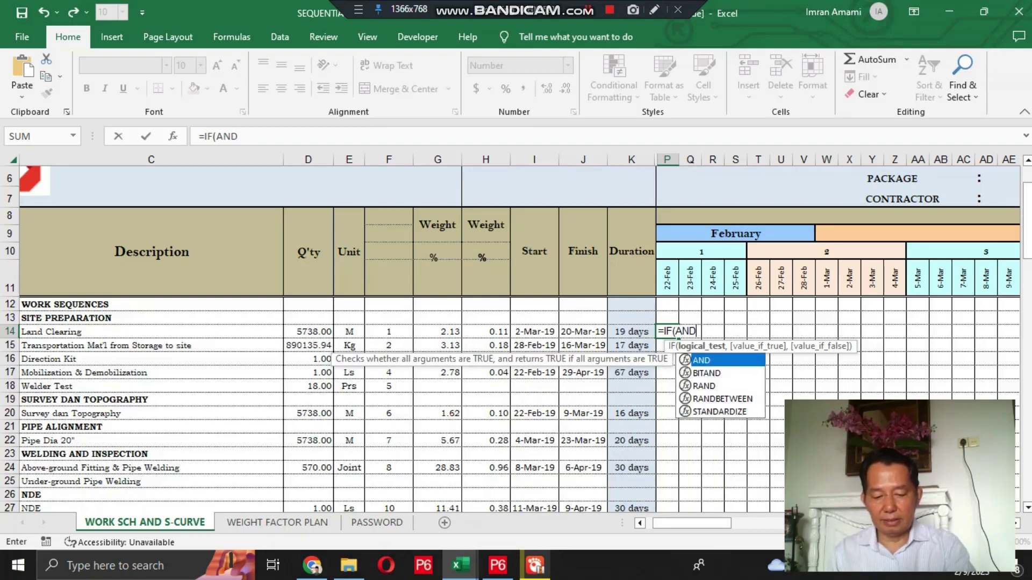
text(()
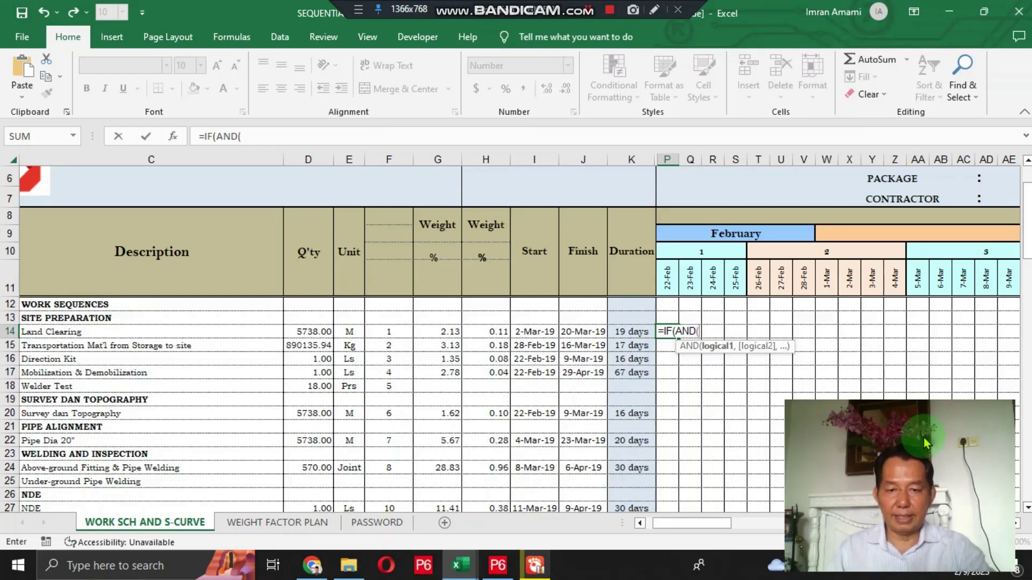
click(542, 335)
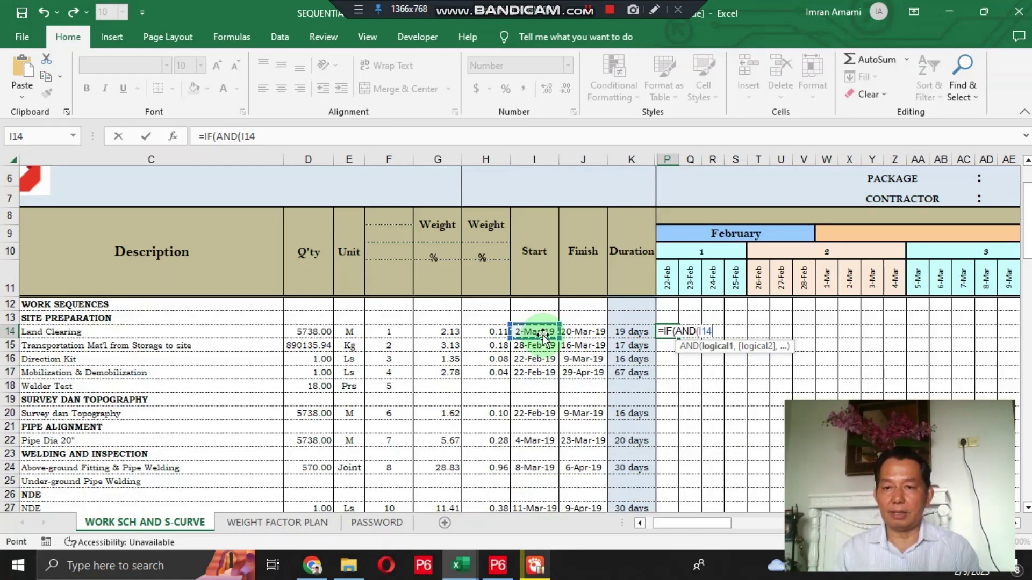
text(<)
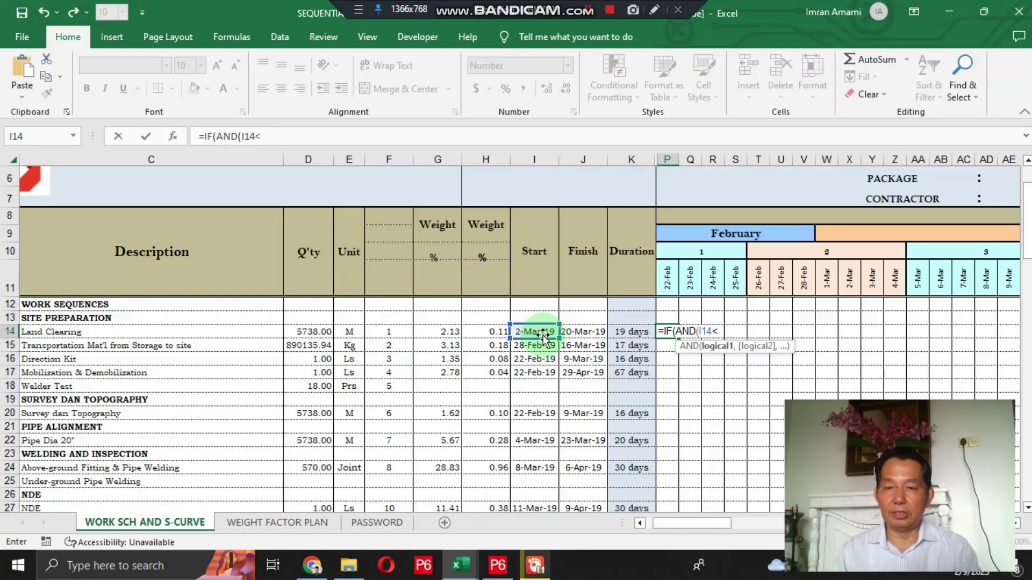
text(=)
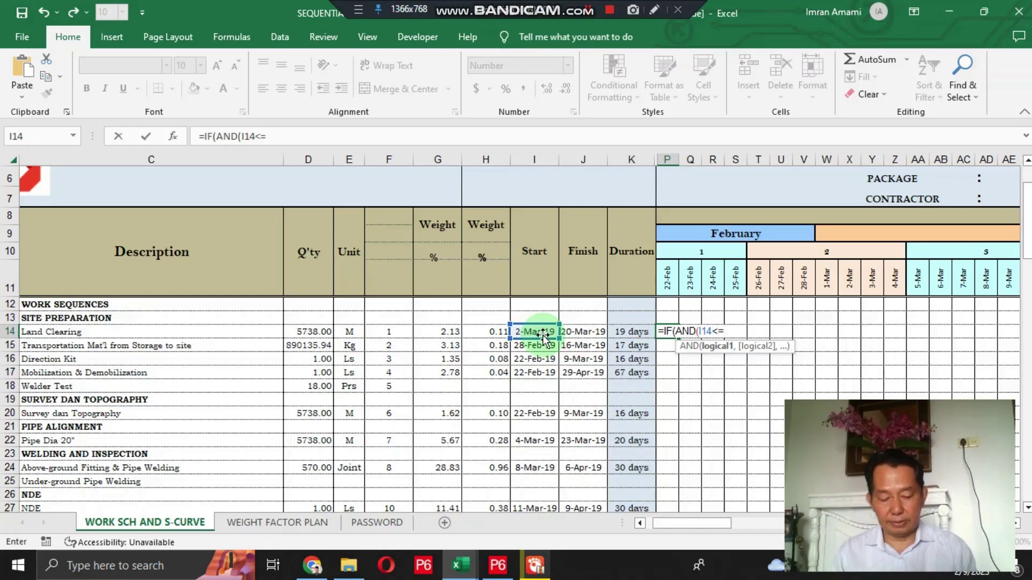
click(666, 279)
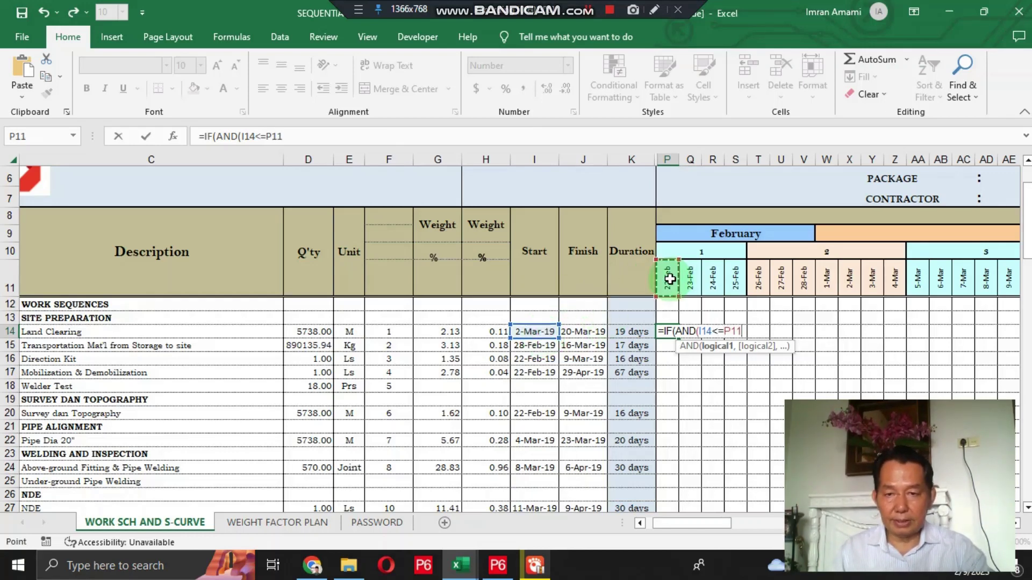
text(,)
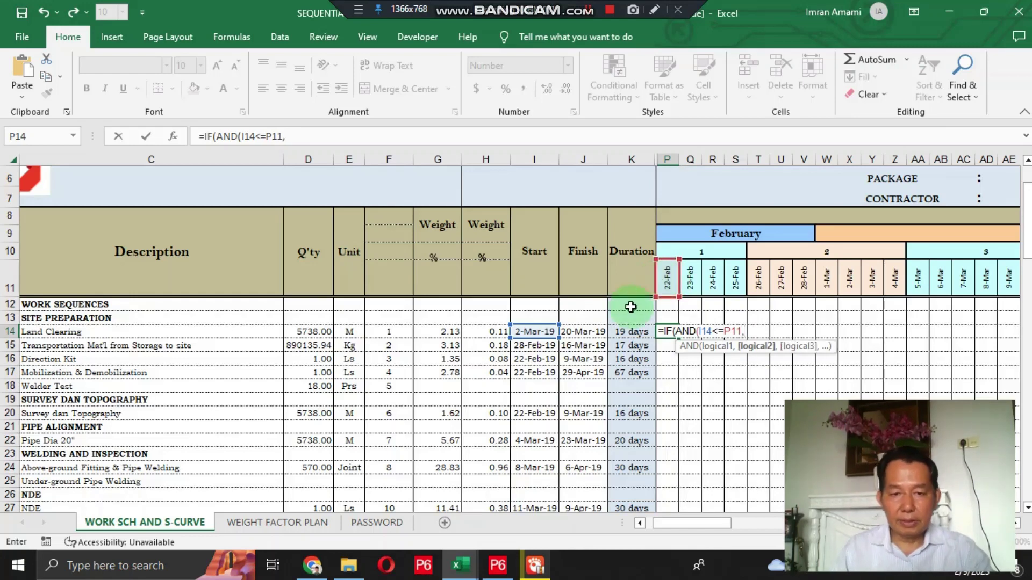
Add J14>=P11 as the second AND condition and close the logical test
click(588, 330)
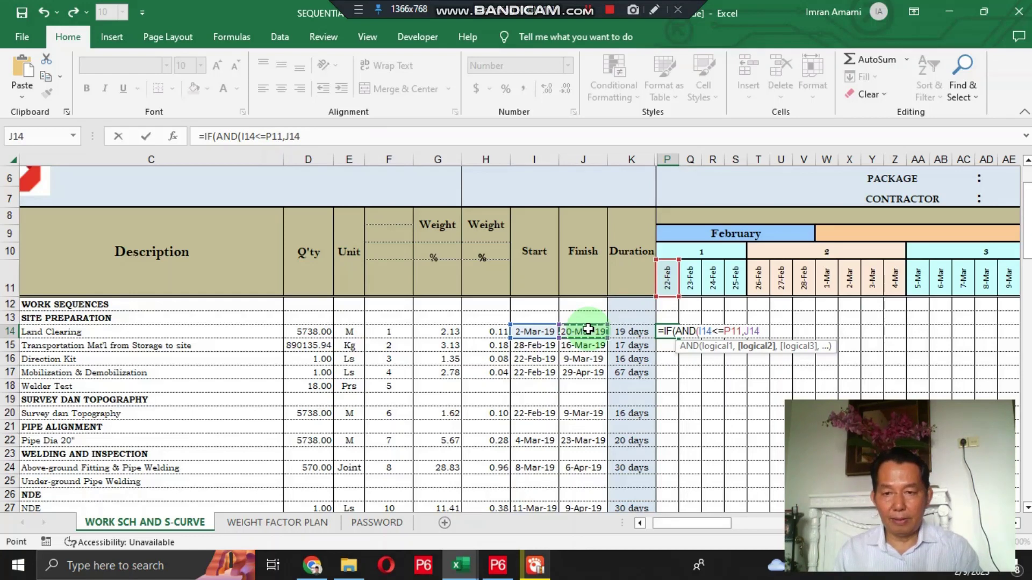
text(>=)
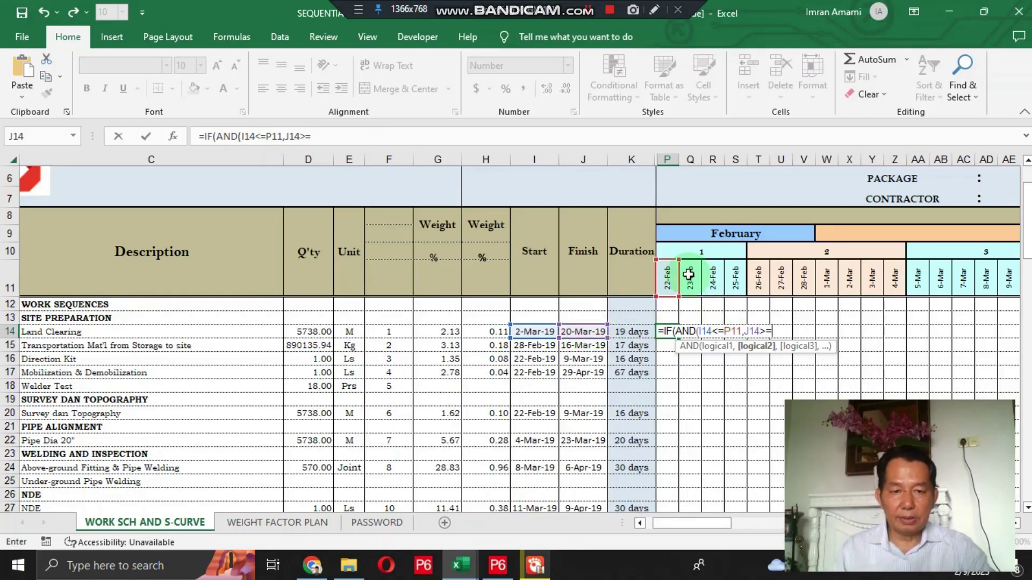
click(669, 274)
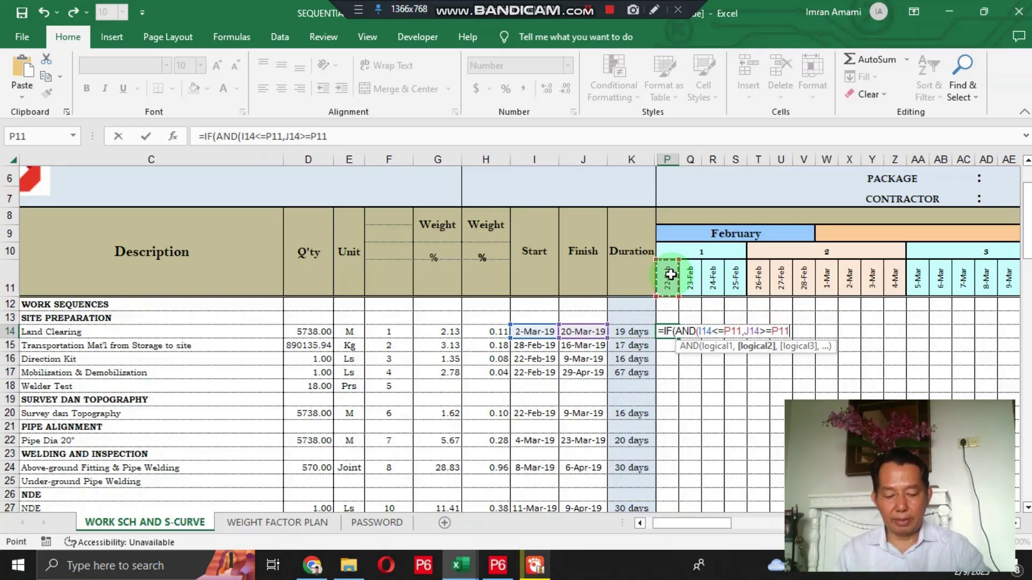
text())
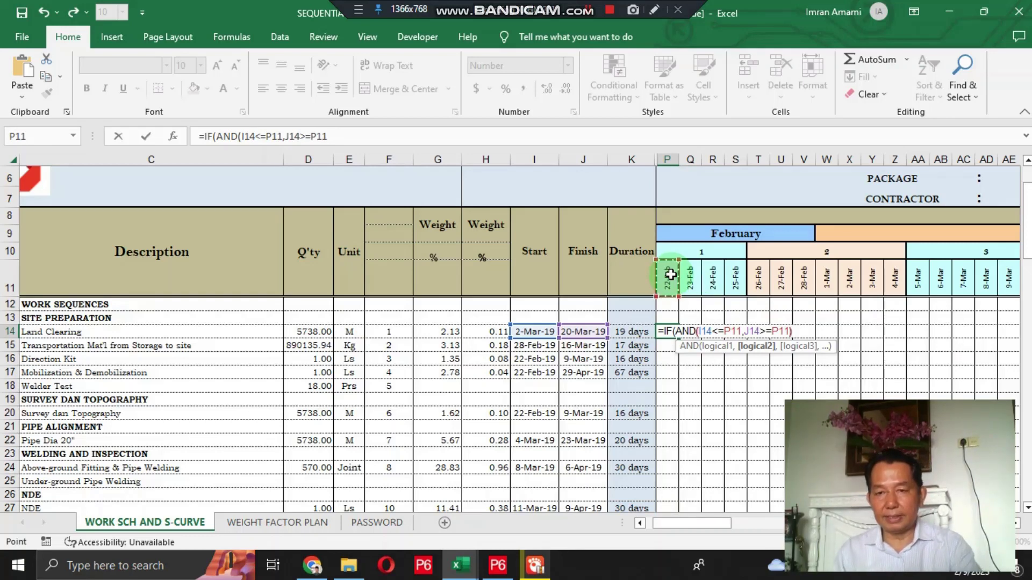
text(,)
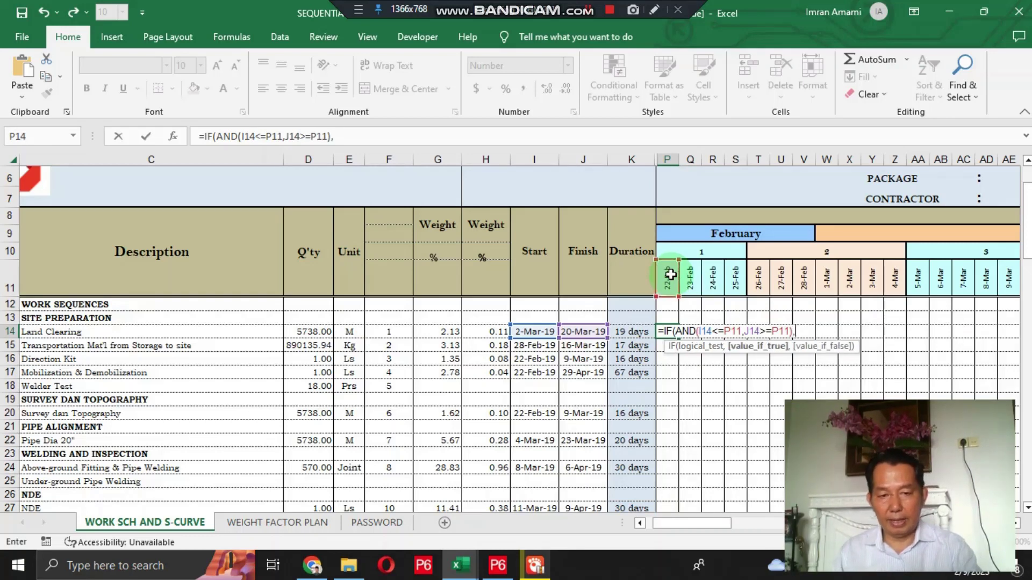
Return H14 when the test is true and "" when false, and enter the formula in P14
click(489, 331)
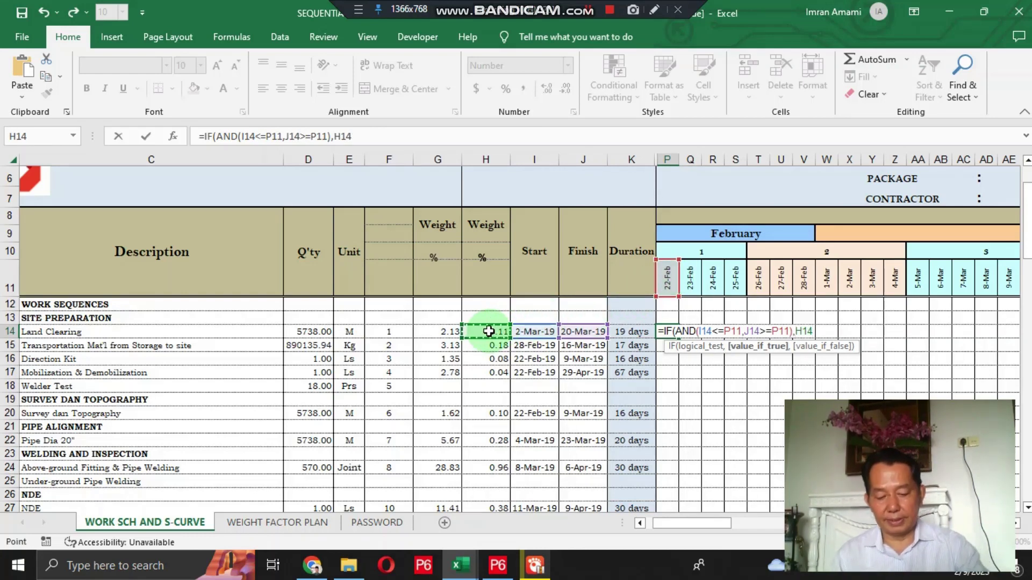
text(,)
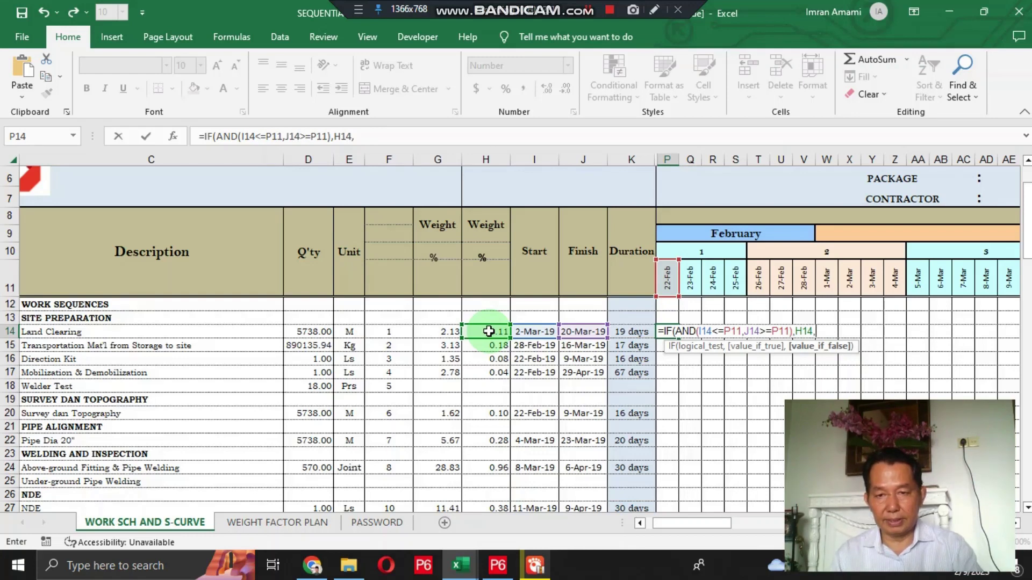
text(""))
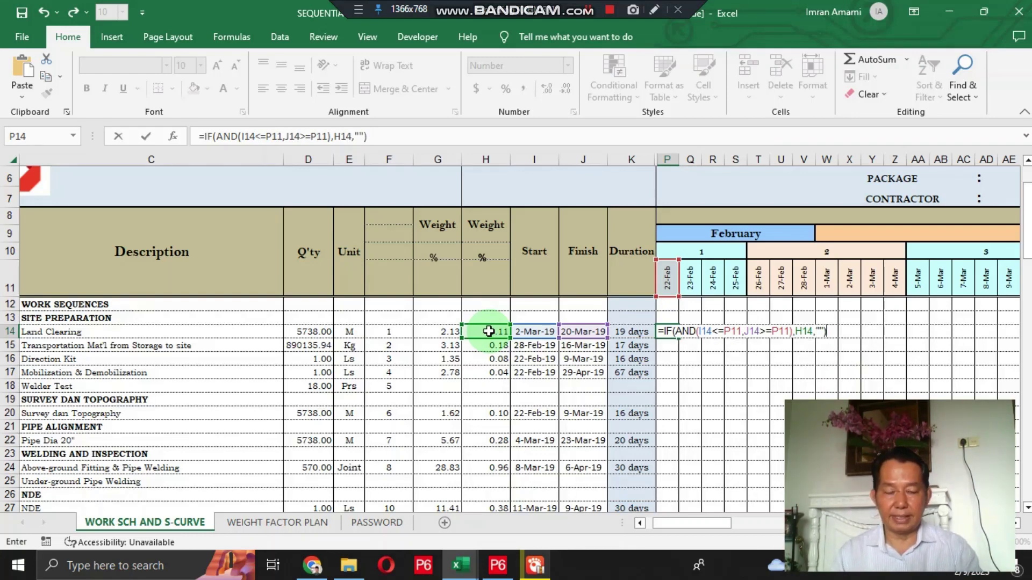
key(ctrl+Return)
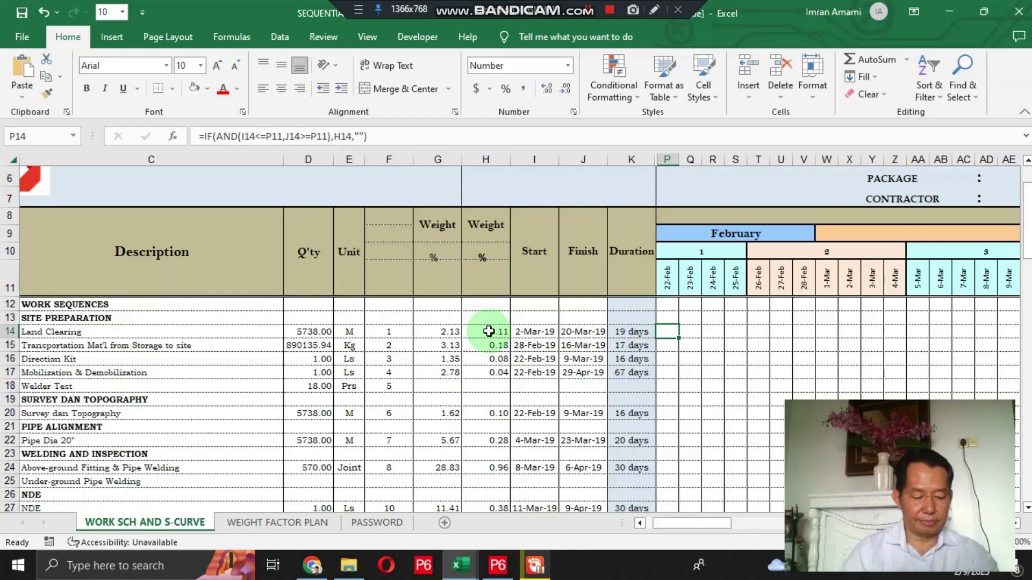
Examine the Start dates of the site preparation activities and the first timeline date in P11
key(Left)
key(Left)
key(Left)
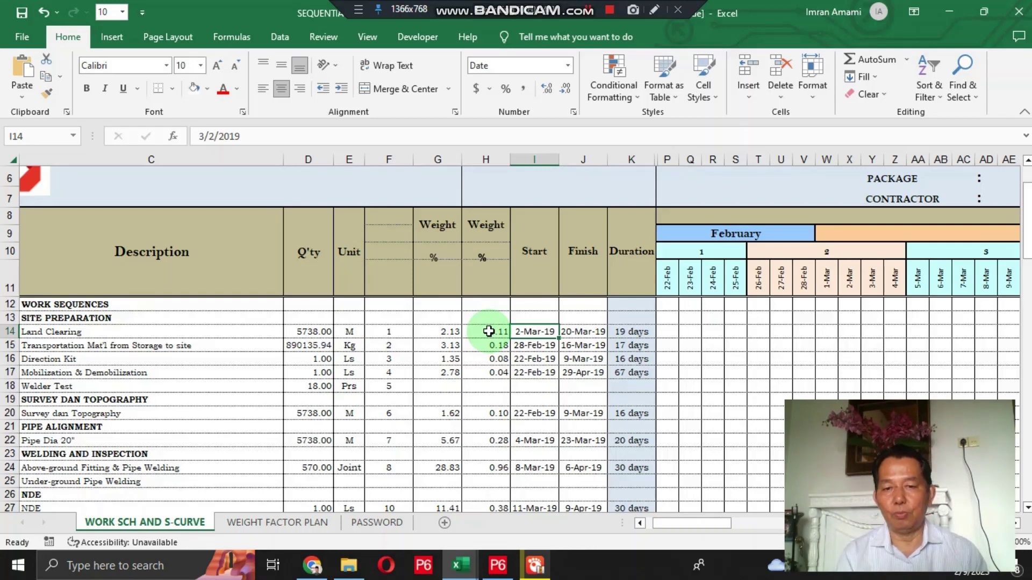
key(Down)
key(Down)
key(Down)
key(Up)
key(Up)
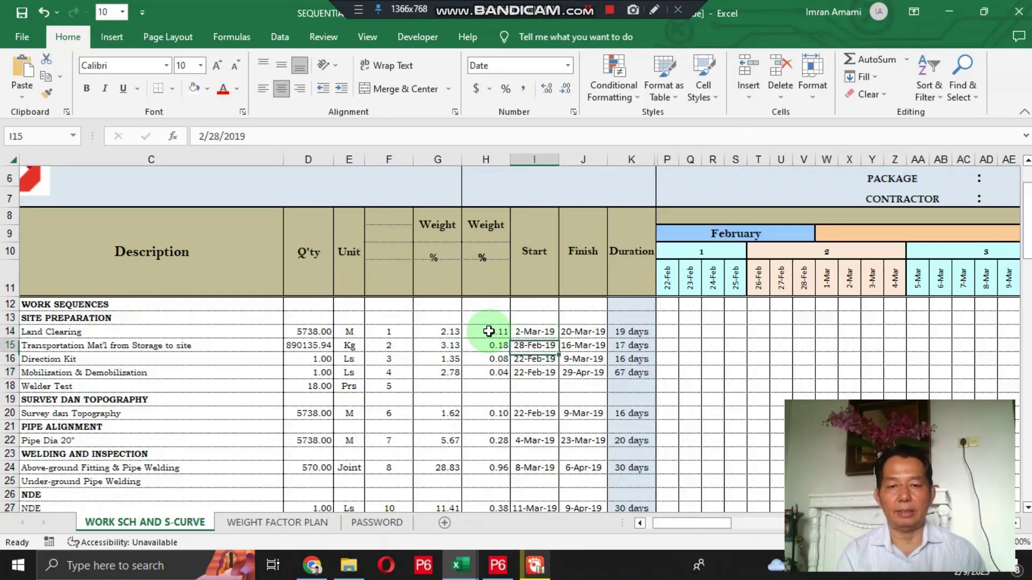
key(Right)
key(Right)
key(Right)
key(Up)
key(Up)
key(Down)
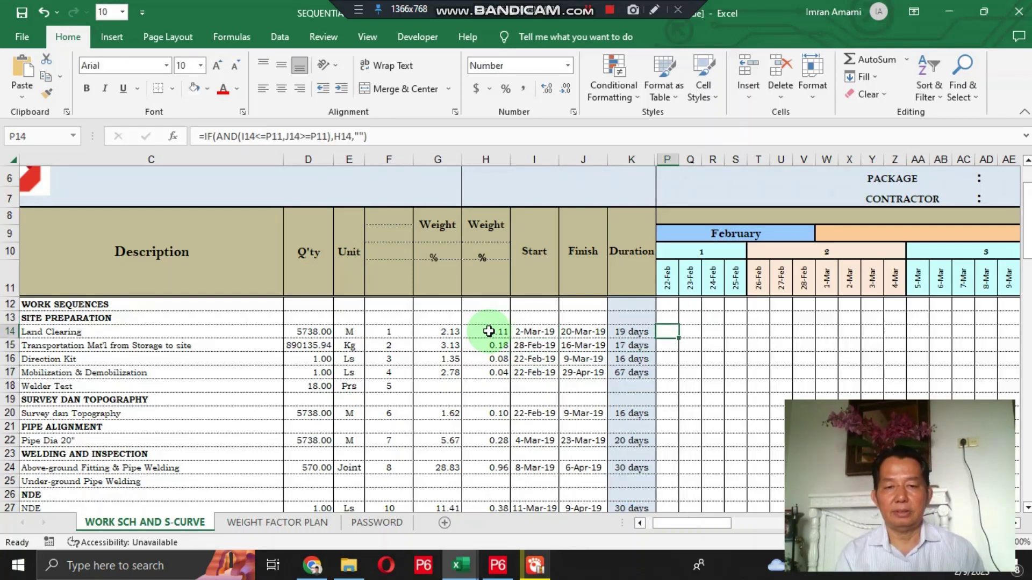
key(Up)
key(Up)
key(Up)
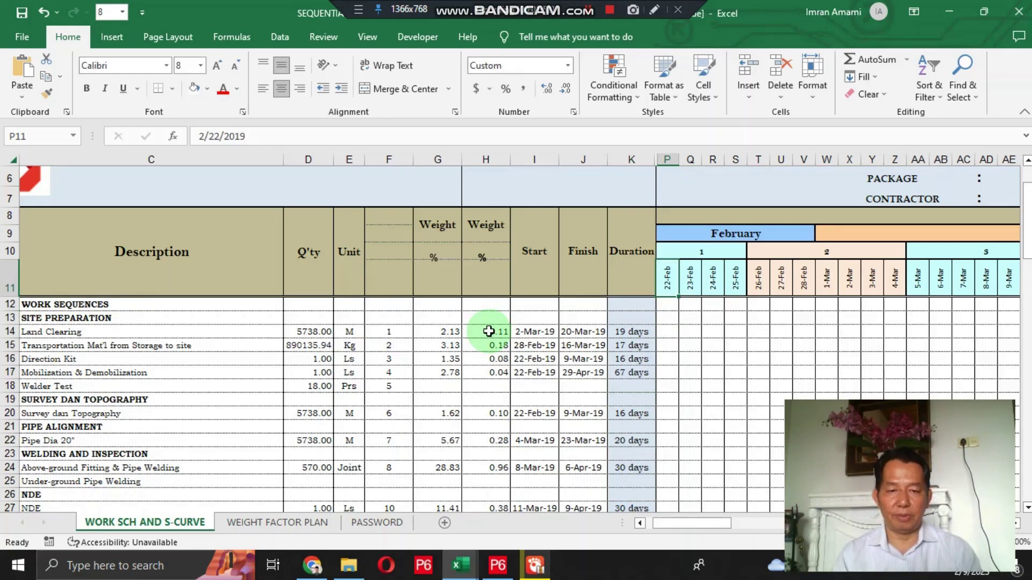
key(Down)
key(Down)
key(Down)
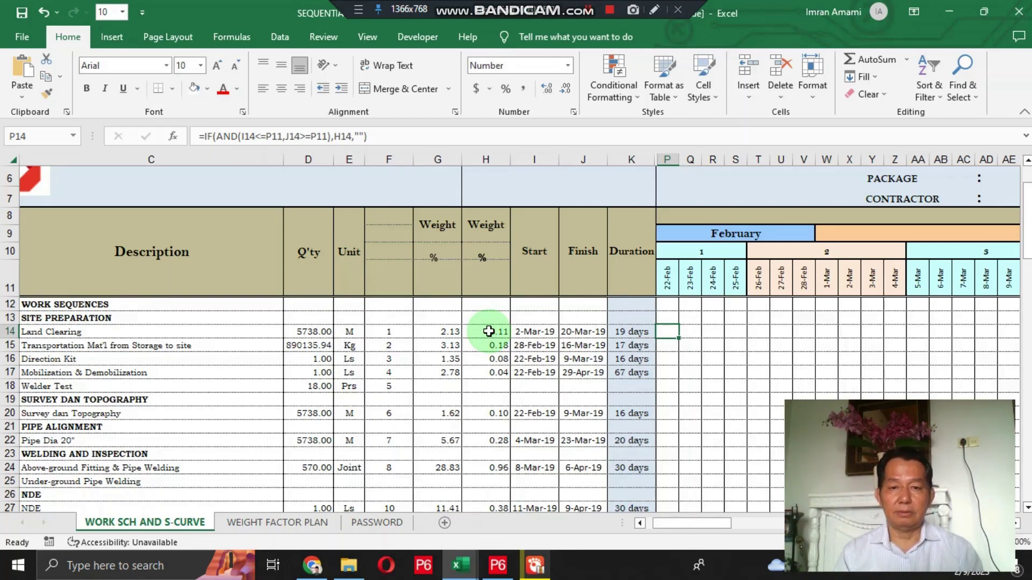
Look along the timeline to the 2-Mar column where Land Clearing starts and return to the formula in P14
key(Right)
key(Right)
key(Right)
key(Right)
key(Right)
key(Right)
key(Right)
key(Right)
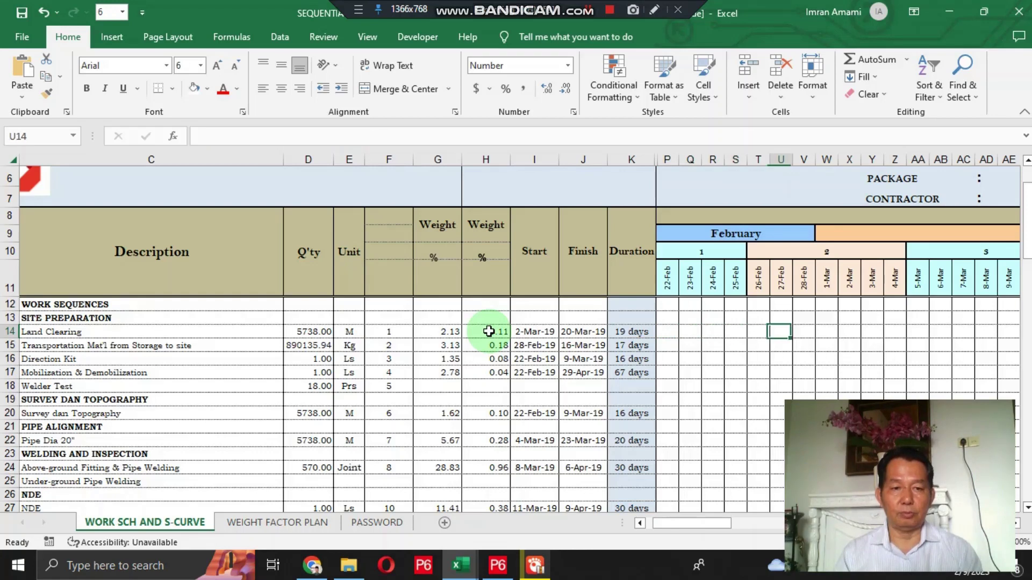
key(Up)
key(Up)
key(Up)
key(Down)
key(Down)
key(Down)
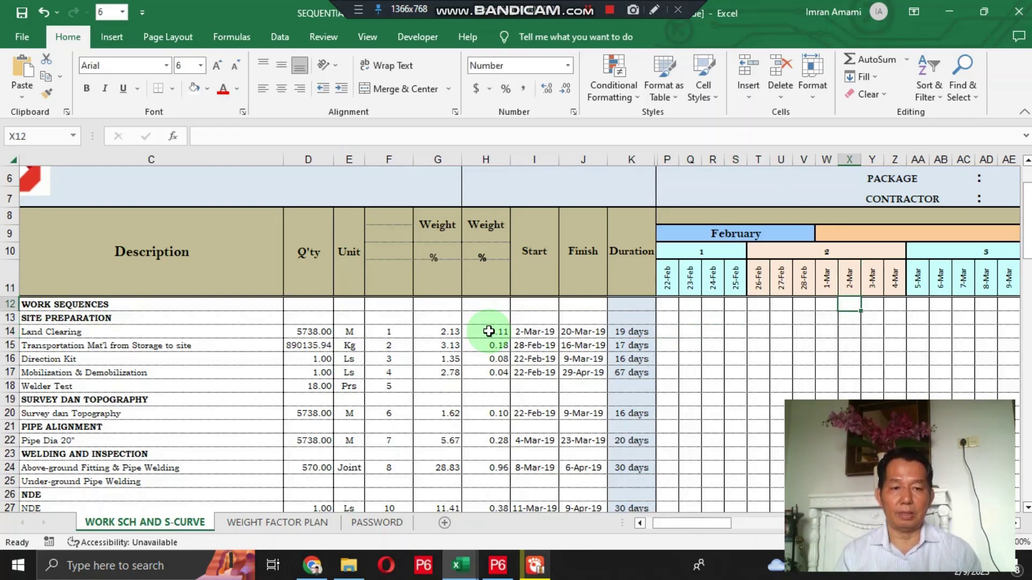
key(Left)
key(Left)
key(Left)
key(Left)
key(Left)
key(Left)
key(Left)
key(Left)
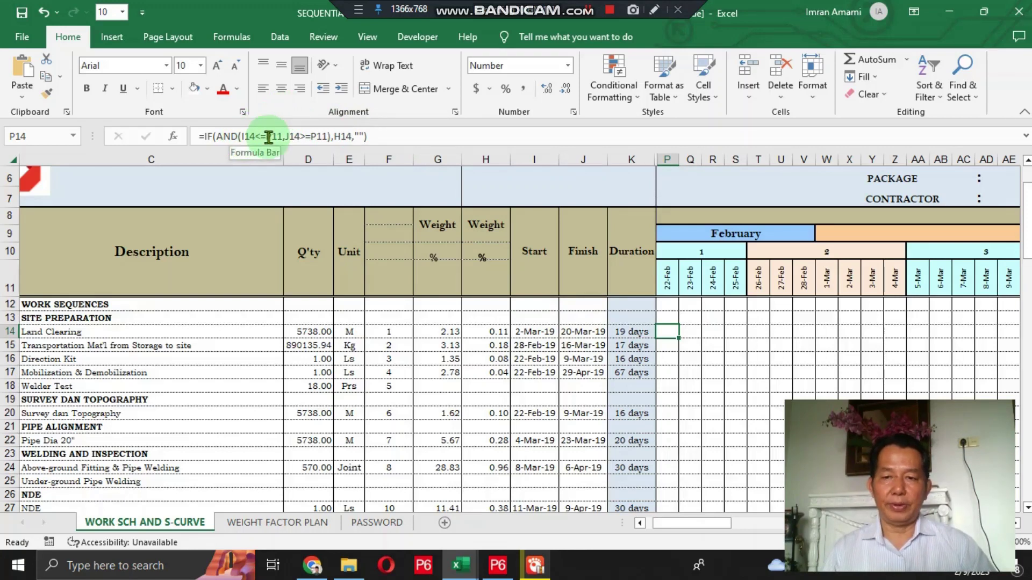
Make the start and finish date references in P14's formula column-absolute, as $I14 and $J14
click(241, 137)
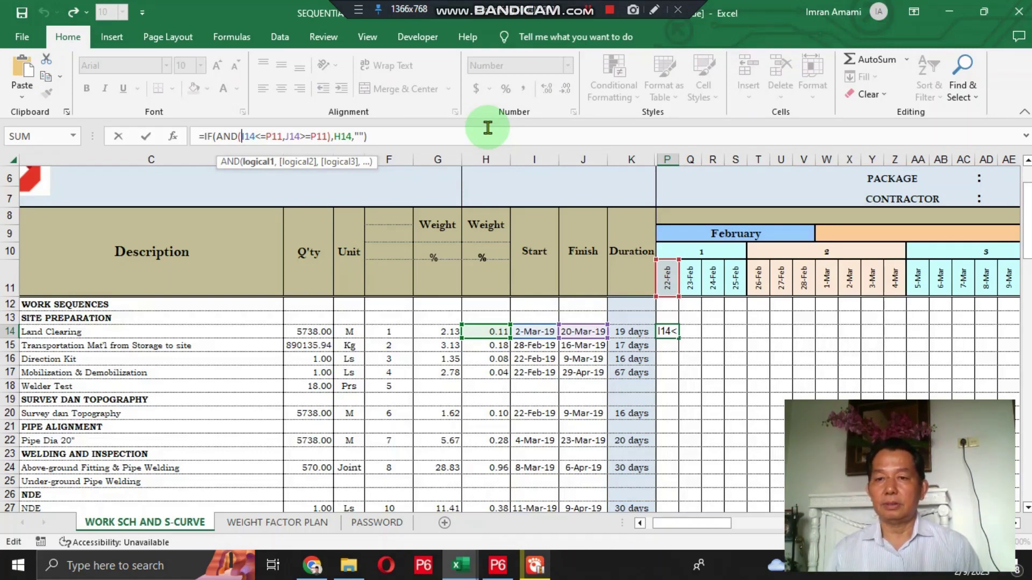
text($)
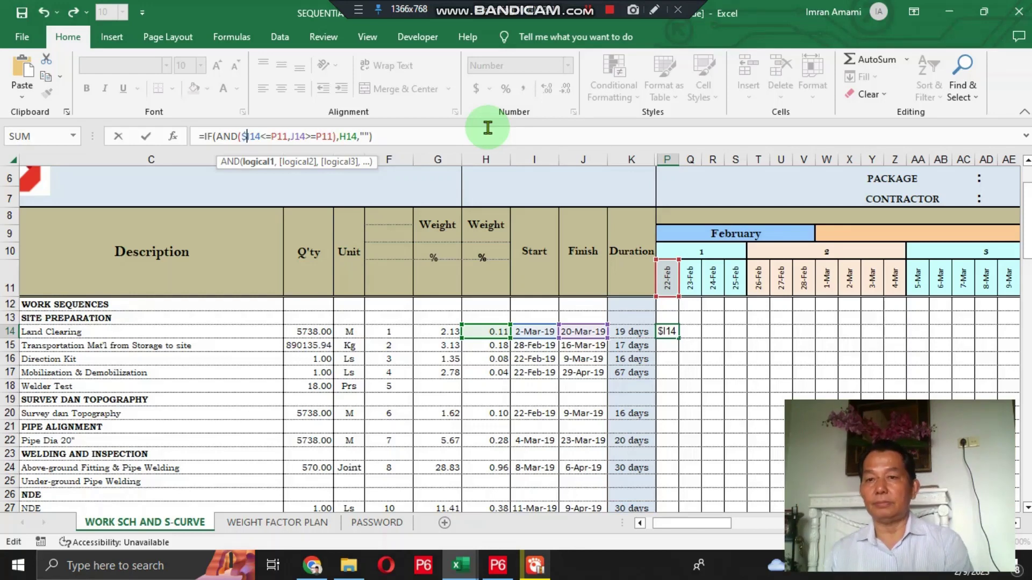
key(Right)
key(Right)
key(Right)
key(Right)
key(Right)
key(Right)
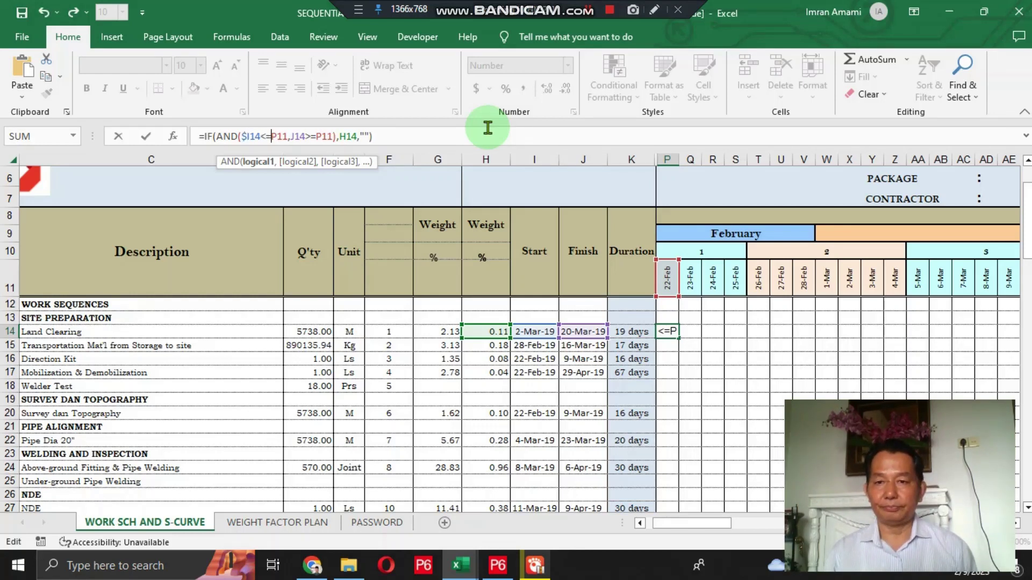
key(Right)
key(Right)
key(Right)
key(Right)
key(Right)
key(Right)
key(Right)
key(Right)
key(Right)
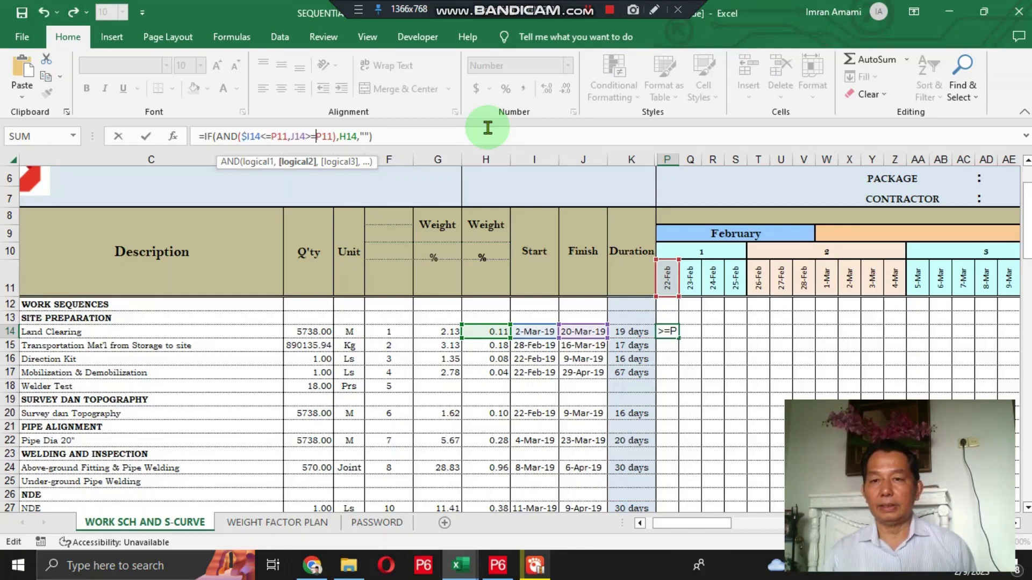
key(Left)
key(Left)
key(Left)
key(Left)
key(Left)
key(Left)
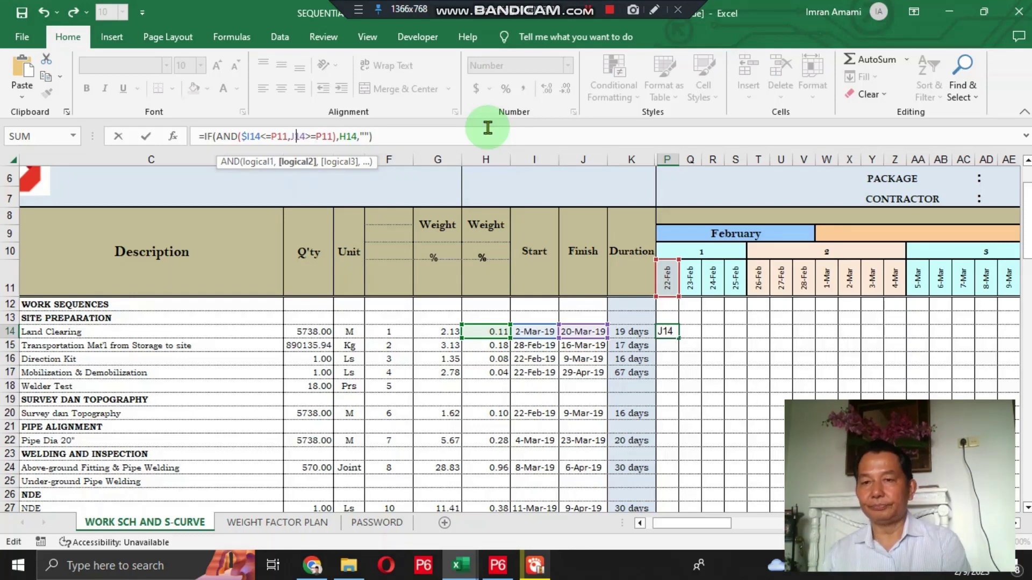
text($)
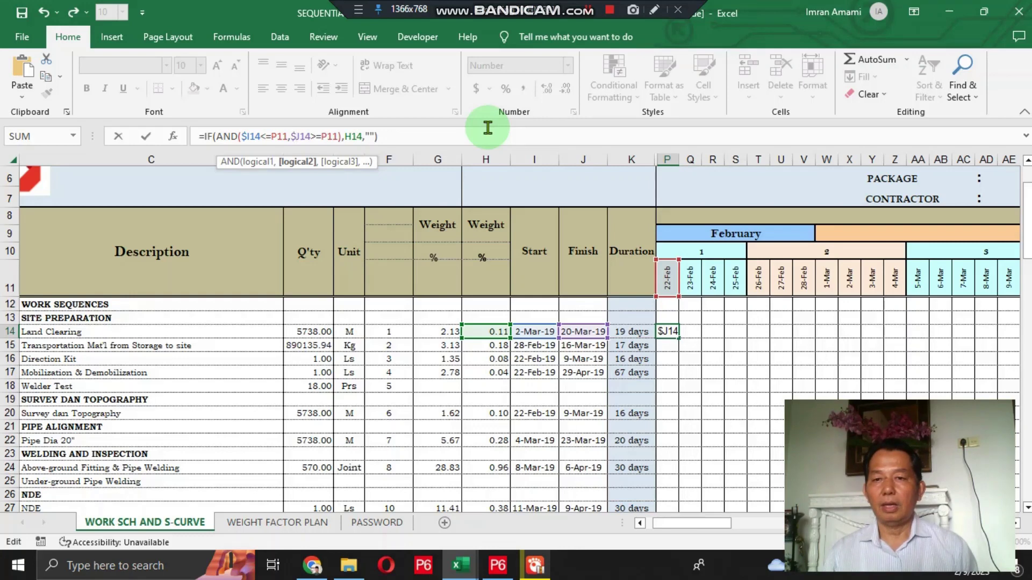
Make both timeline date references in the AND conditions row-absolute, as P$11
key(Left)
key(Left)
key(Left)
key(Left)
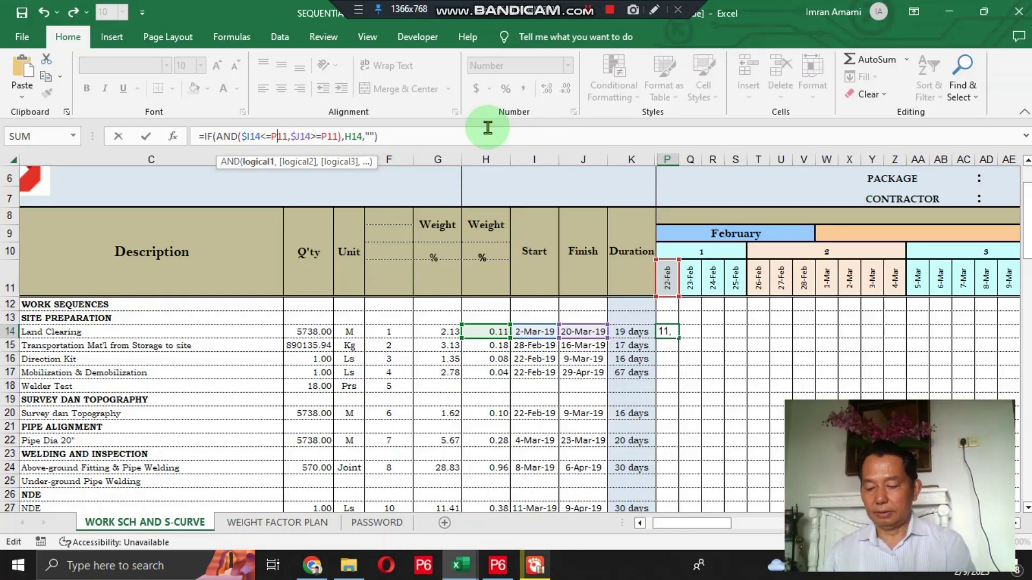
text($)
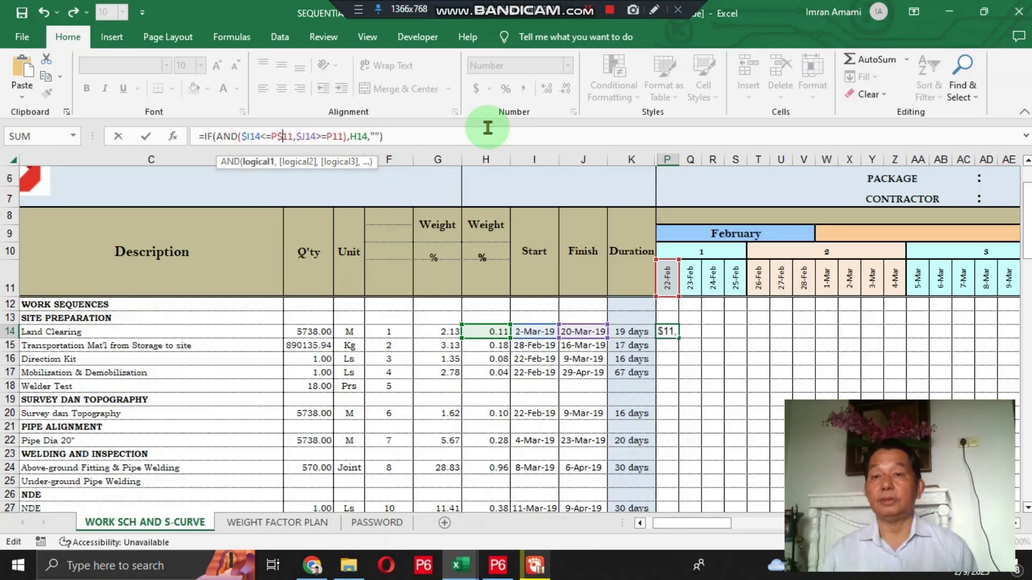
key(Right)
key(Right)
key(Right)
key(Right)
key(Right)
key(Right)
key(Right)
key(Right)
key(Right)
key(Right)
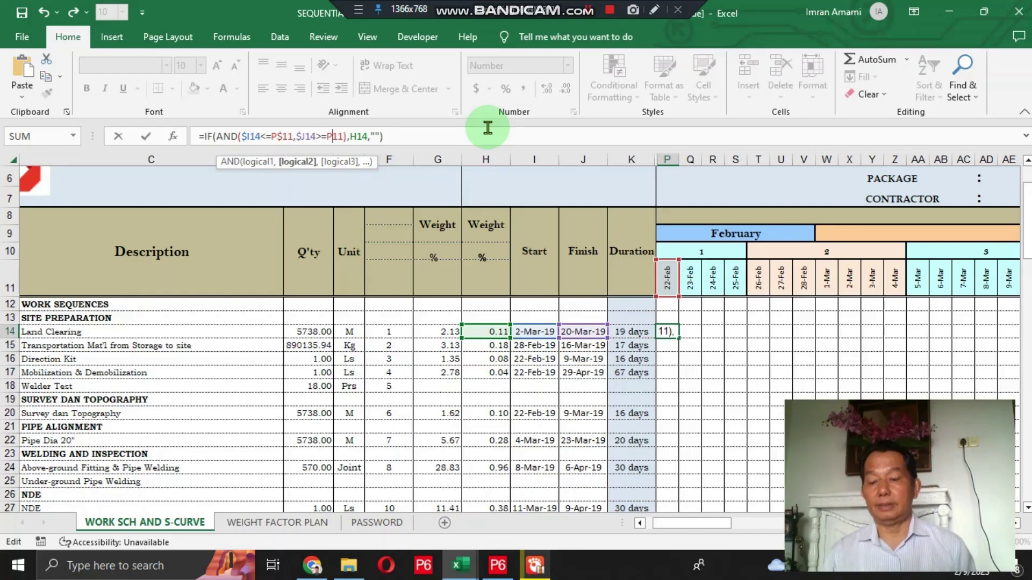
text($)
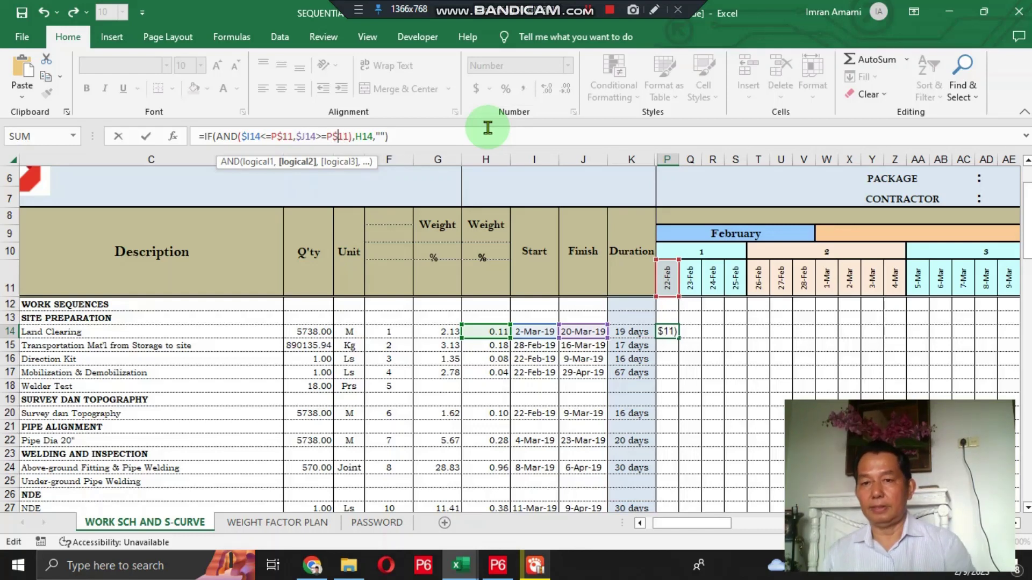
Make the returned weight reference column-absolute as $H14 and enter the formula in P14
click(354, 136)
text($)
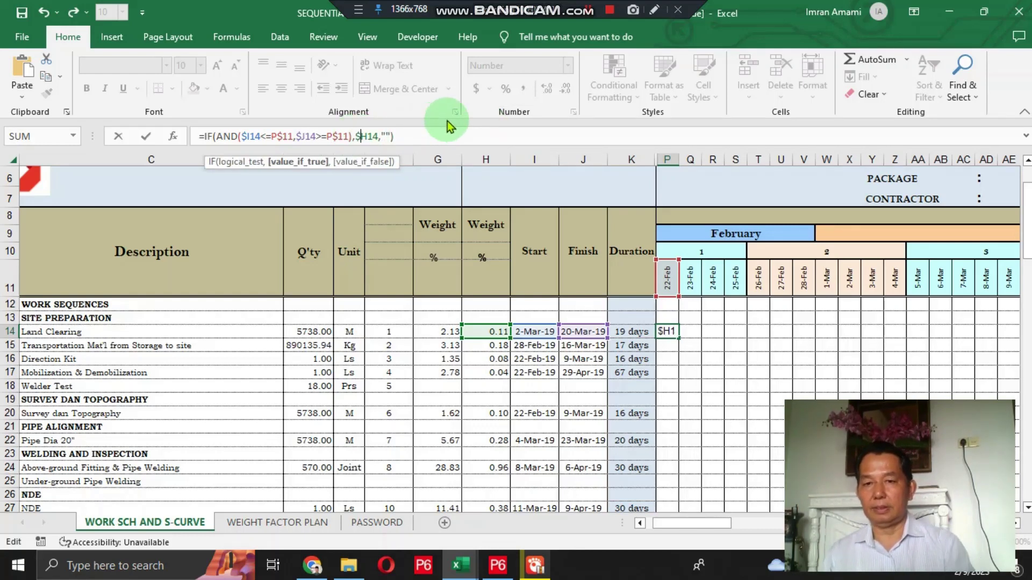
key(ctrl+Return)
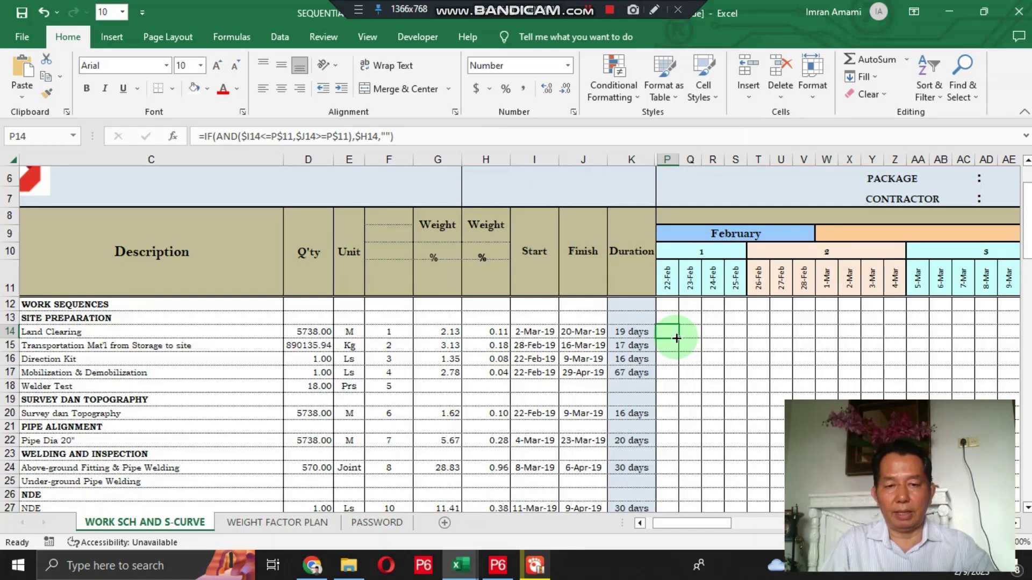
Fill the P14 formula across the Land Clearing row through the 30-Apr column
drag(675, 336, 543, 340)
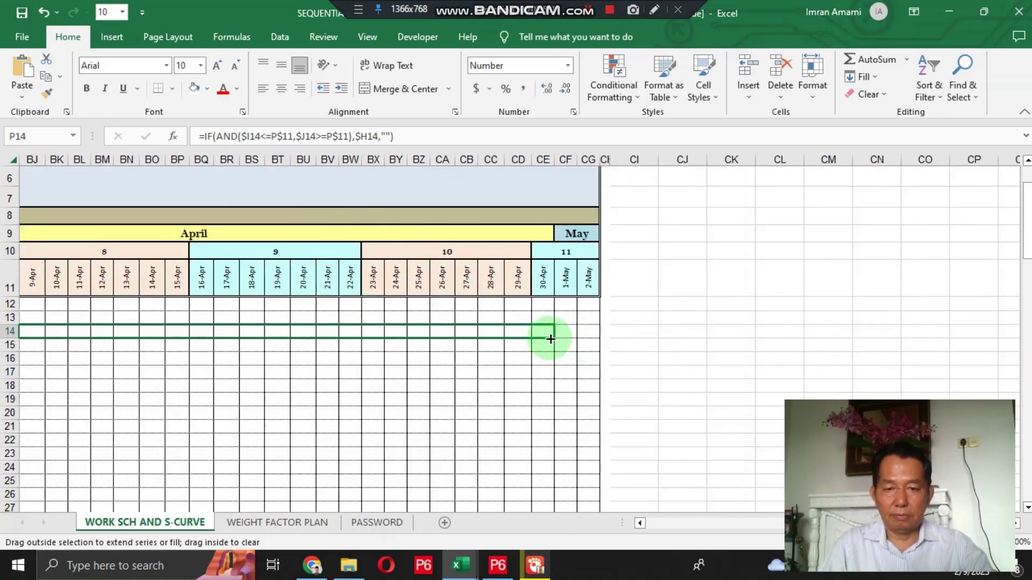
drag(550, 339, 550, 345)
click(524, 344)
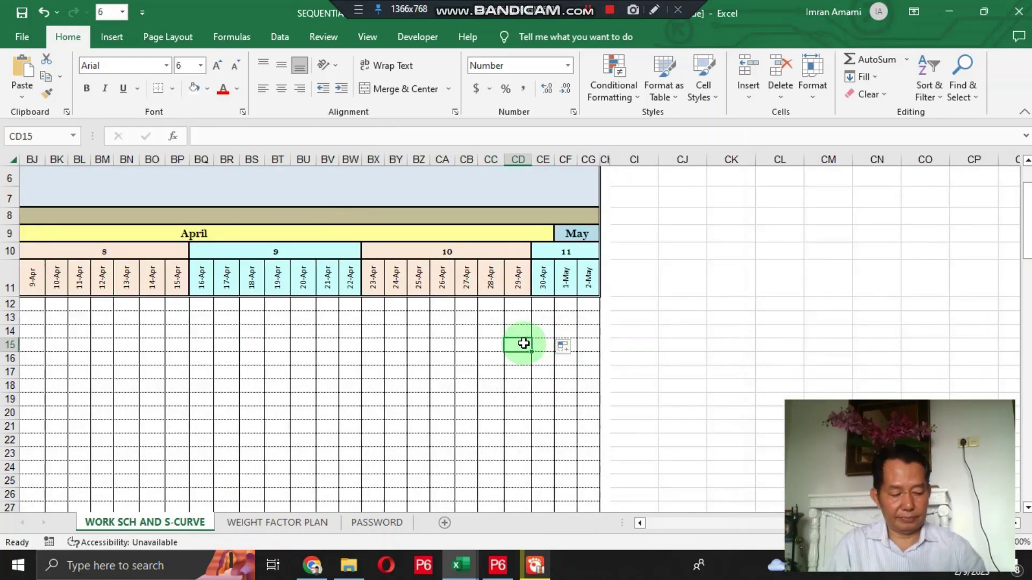
Examine the daily weights along the Land Clearing row back to the 2-Mar column where the activity starts
key(Left)
key(Left)
key(Left)
key(Left)
key(Left)
key(Left)
key(Left)
key(Left)
key(Left)
key(Left)
key(Left)
key(Left)
key(Left)
key(Left)
key(Left)
key(Left)
key(Left)
key(Left)
key(Left)
key(Left)
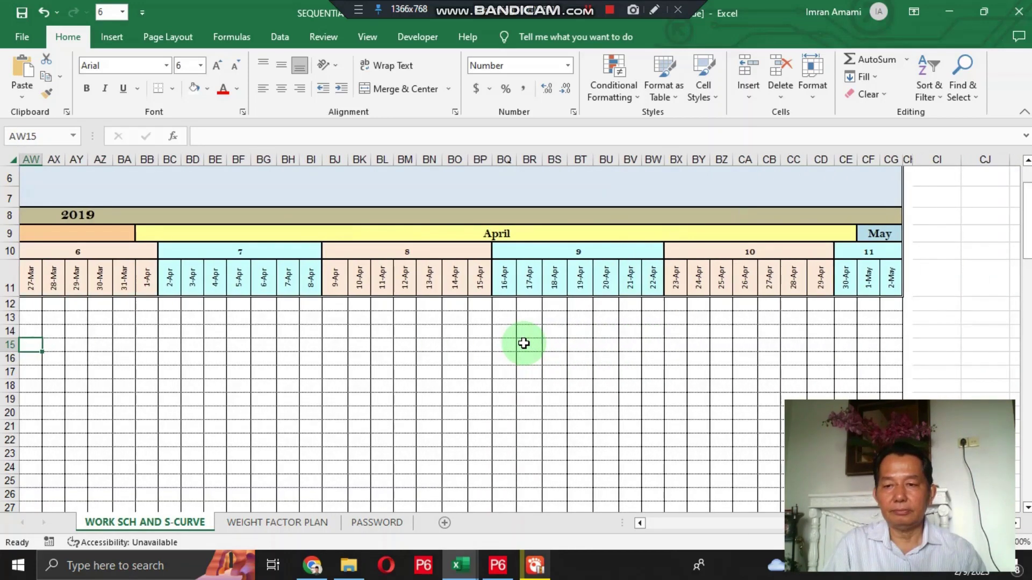
key(Left)
key(Left)
key(Left)
key(Left)
key(Left)
key(Left)
key(Left)
key(Left)
key(Left)
key(Left)
key(Left)
key(Left)
key(Left)
key(Left)
key(Left)
key(Left)
key(Left)
key(Left)
key(Left)
key(Left)
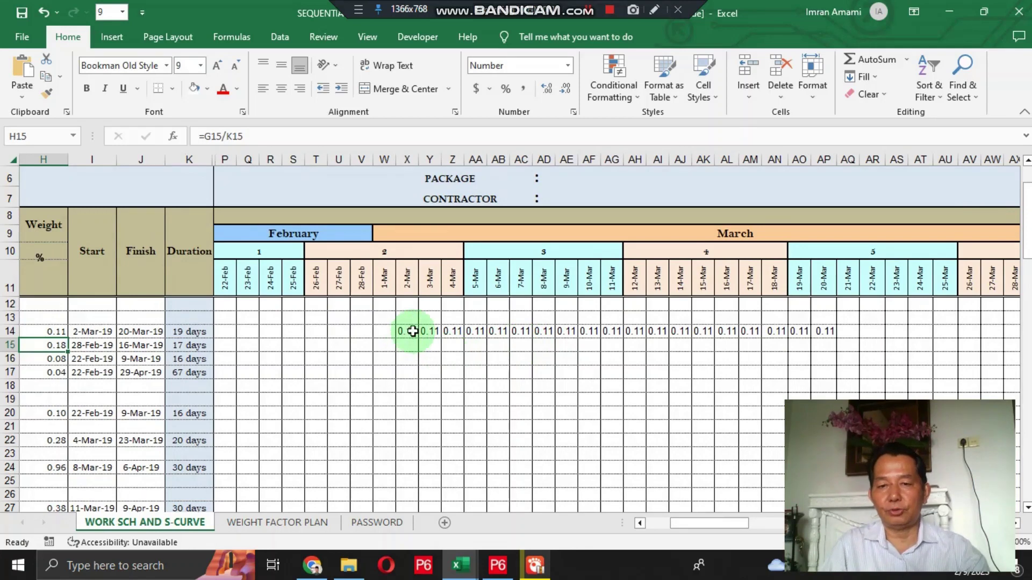
click(412, 331)
Copy the Land Clearing timeline cells from P14 through the 2-May column, CG14
click(228, 335)
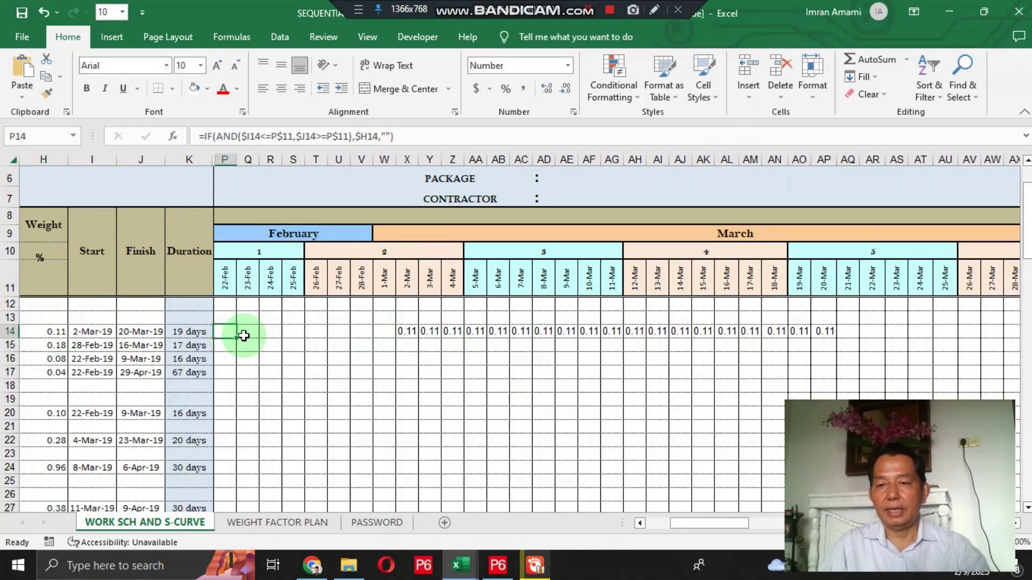
key(shift+Right)
key(shift+Right)
key(shift+Right)
key(shift+Right)
key(shift+Right)
key(shift+Right)
key(shift+Right)
key(shift+Right)
key(shift+Right)
key(shift+Right)
key(shift+Right)
key(shift+Right)
key(shift+Right)
key(shift+Right)
key(shift+Right)
key(shift+Right)
key(shift+Right)
key(shift+Right)
key(shift+Right)
key(shift+Right)
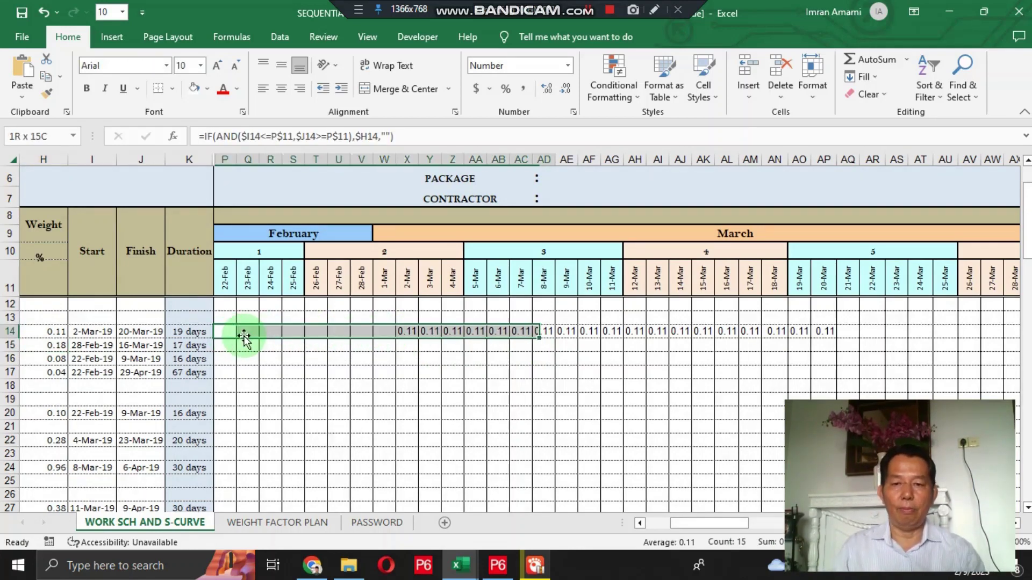
key(shift+Right)
key(shift+Right)
key(shift+Right)
key(shift+Right)
key(shift+Right)
key(shift+Right)
key(shift+Right)
key(shift+Right)
key(shift+Right)
key(shift+Right)
key(shift+Right)
key(shift+Right)
key(shift+Right)
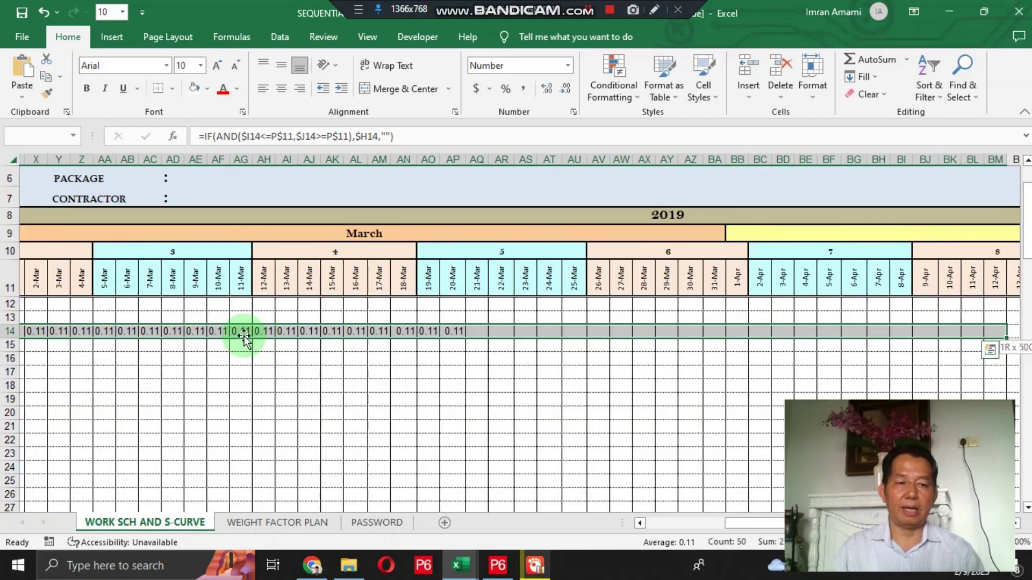
key(shift+Right)
key(shift+Right)
key(shift+Right)
key(shift+Right)
key(shift+Right)
key(shift+Right)
key(shift+Right)
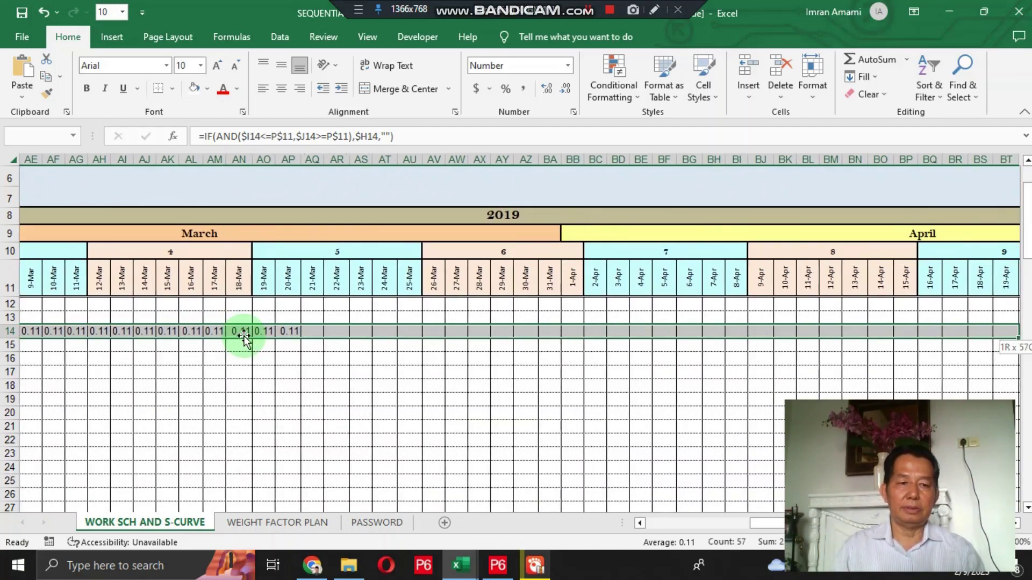
key(shift+Right)
key(shift+Right)
key(shift+Right)
key(shift+Right)
key(shift+Right)
key(shift+Right)
key(shift+Right)
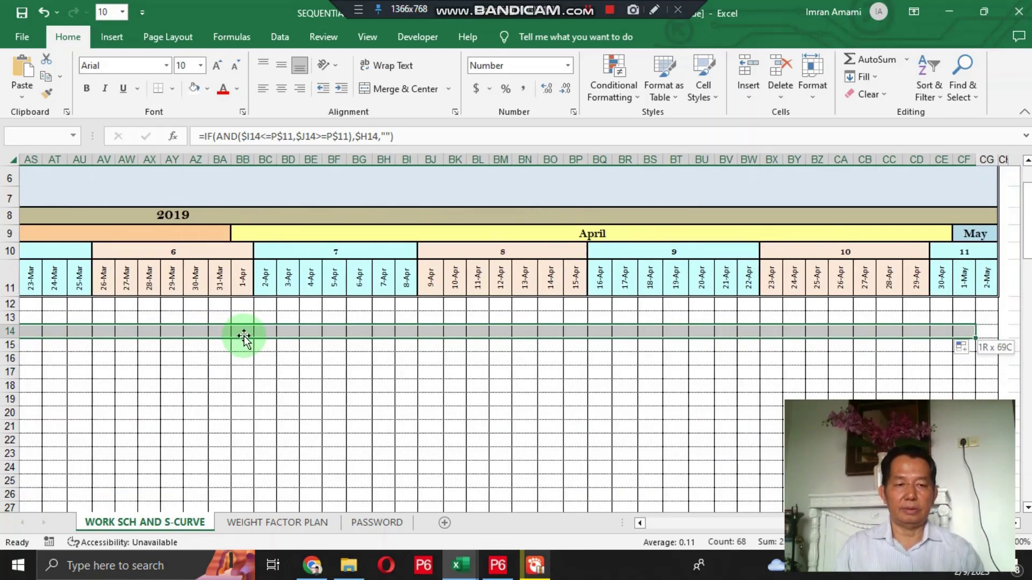
key(ctrl+c)
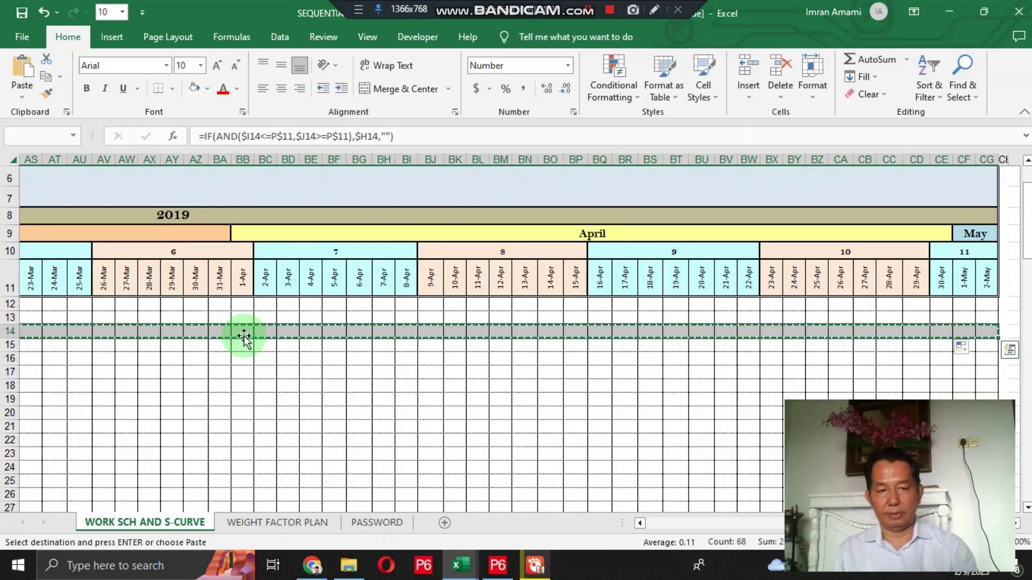
Paste the copied row of formulas into all activity rows from P15 down to P88
key(ctrl+BackSpace)
key(Down)
key(Right)
key(Right)
key(Right)
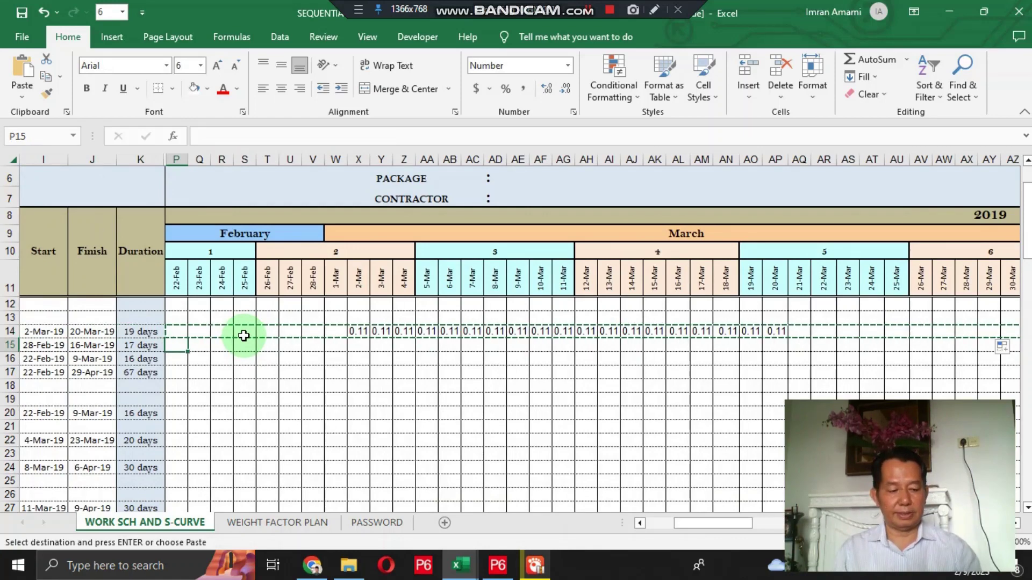
key(shift+Page_Down)
key(shift+Page_Down)
key(shift+Page_Down)
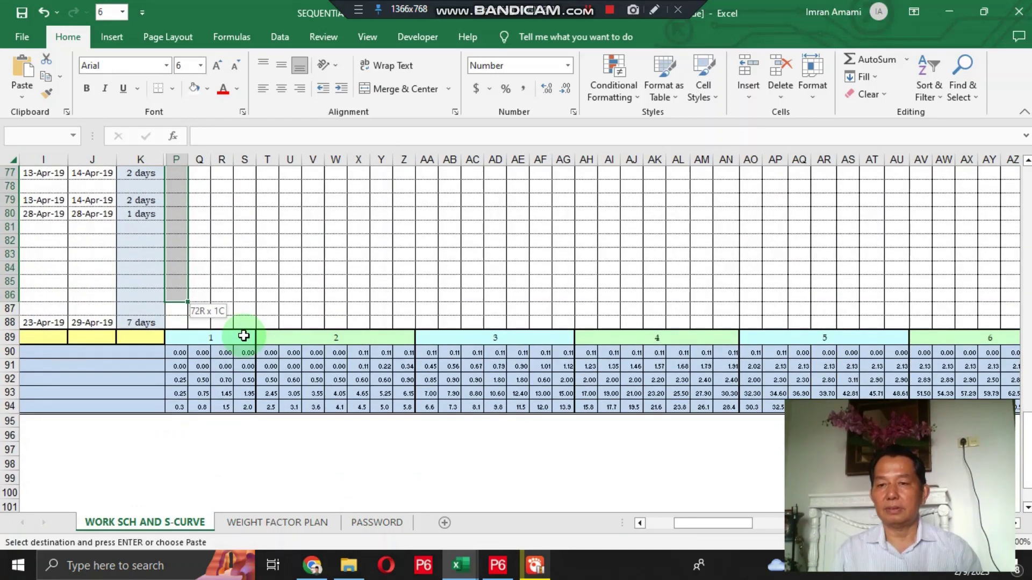
key(shift+Down)
key(shift+Down)
key(shift+Down)
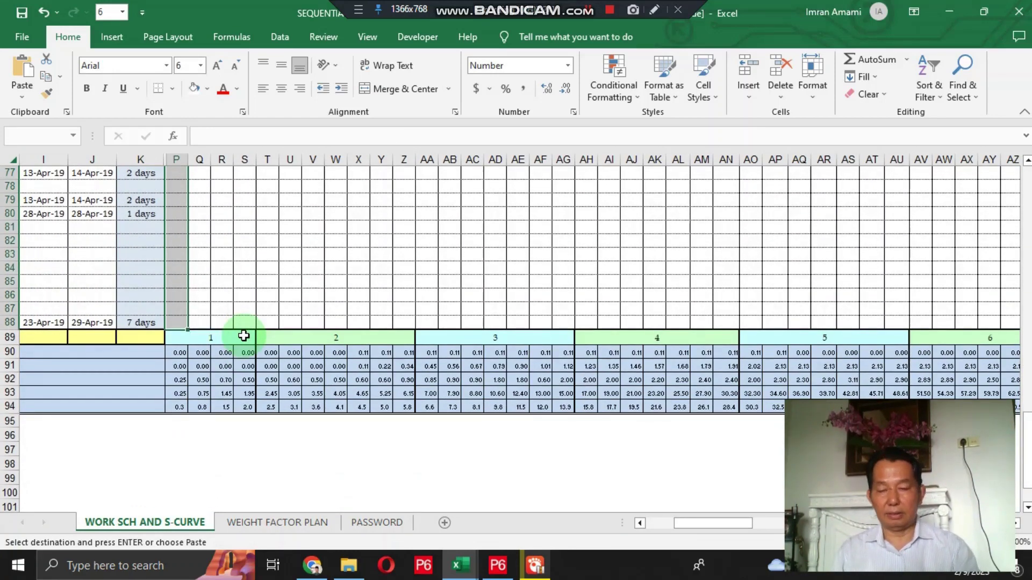
key(Return)
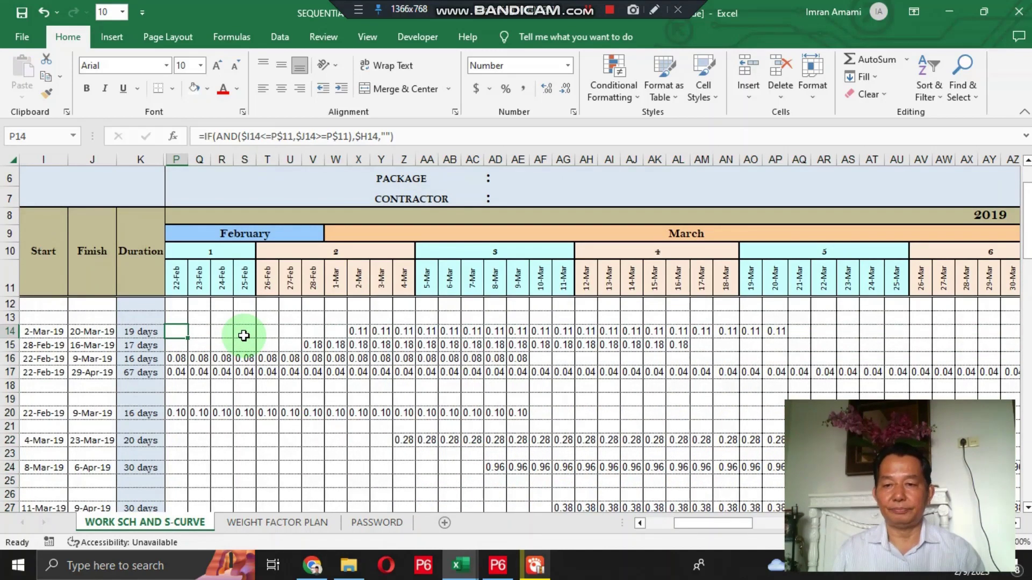
Review the distributed daily weights down the schedule rows against each activity's start and finish dates
key(Down)
scroll(380, 327, down, 7)
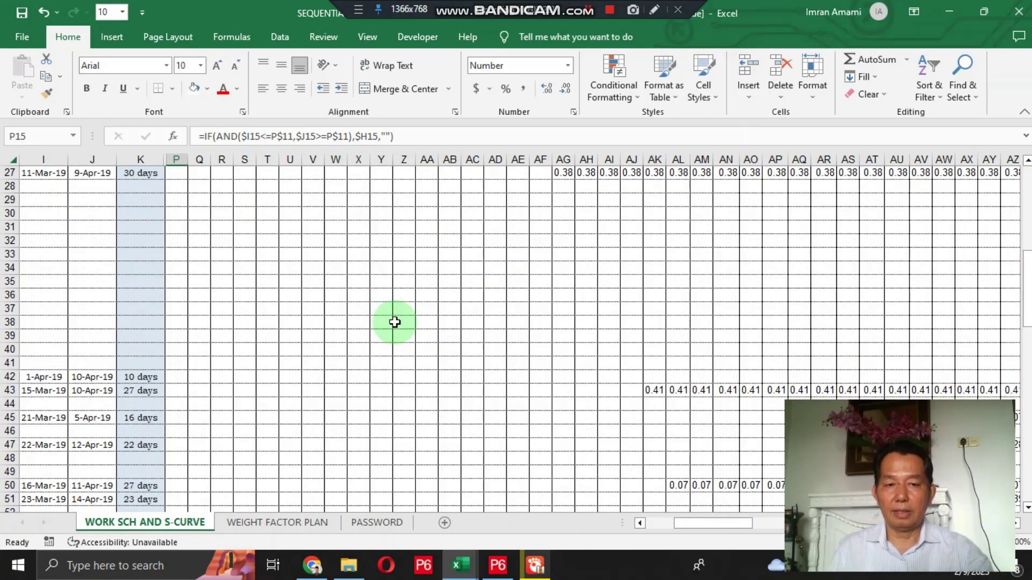
scroll(394, 323, down, 9)
scroll(397, 323, up, 10)
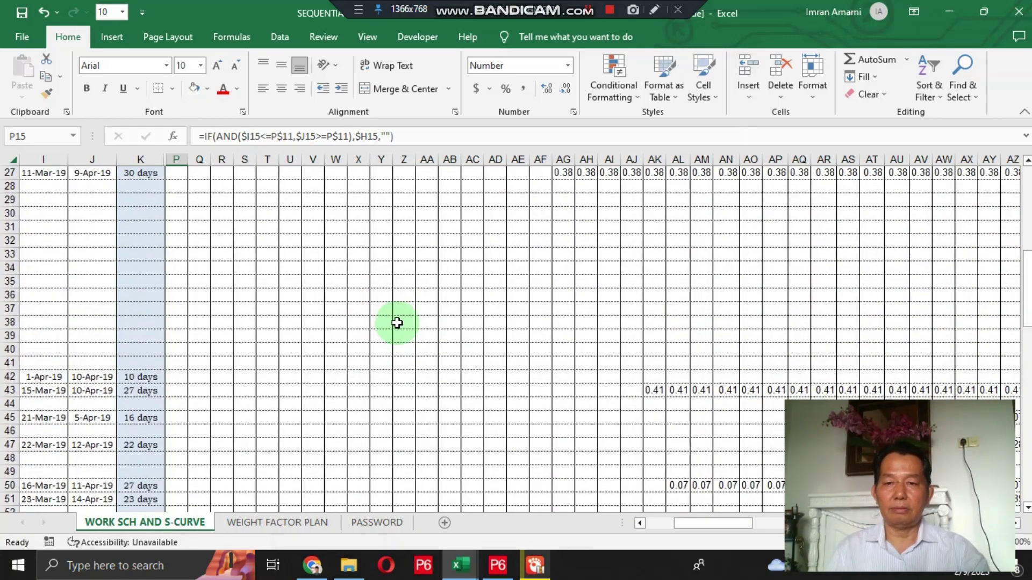
scroll(397, 323, up, 7)
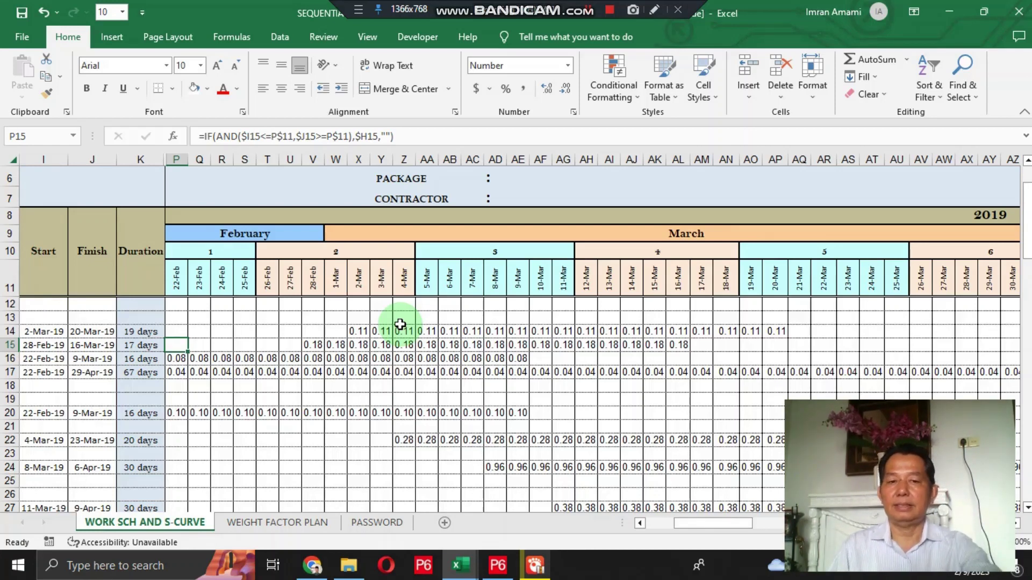
click(603, 12)
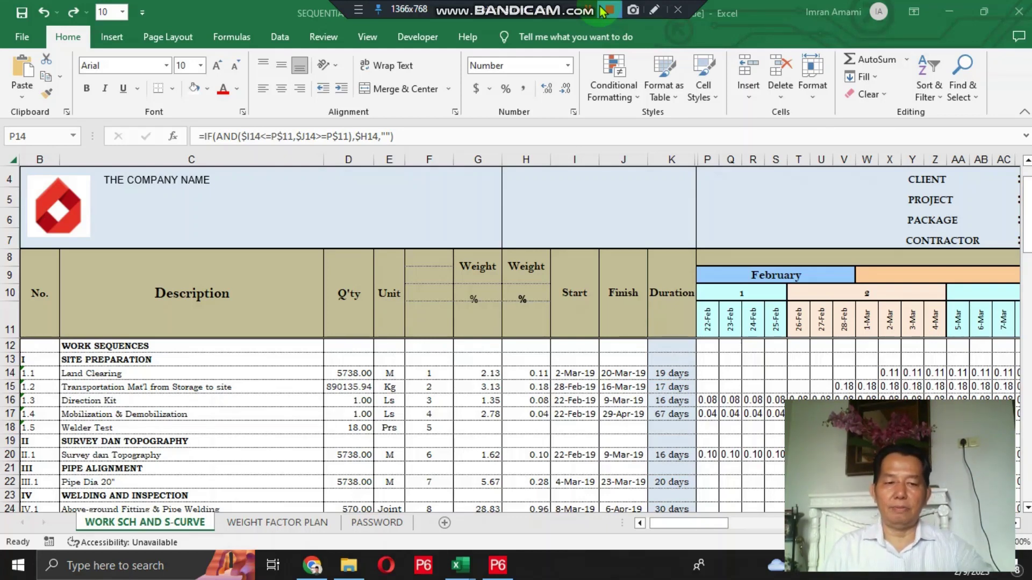
click(710, 374)
key(shift+Right)
key(shift+Right)
key(shift+Right)
key(shift+Right)
key(shift+Right)
key(shift+Right)
key(shift+Right)
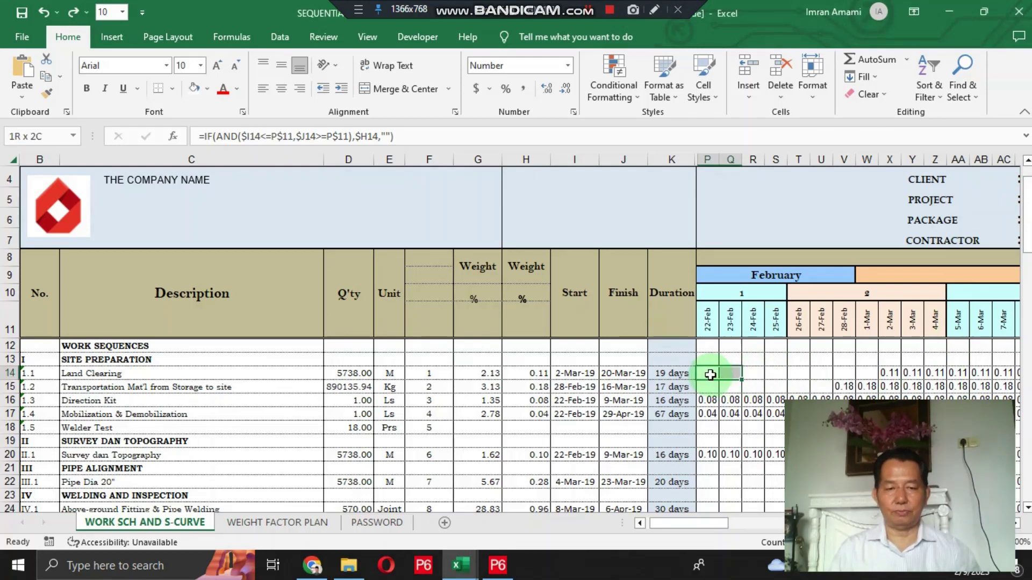
key(shift+Right)
key(shift+Right)
key(Left)
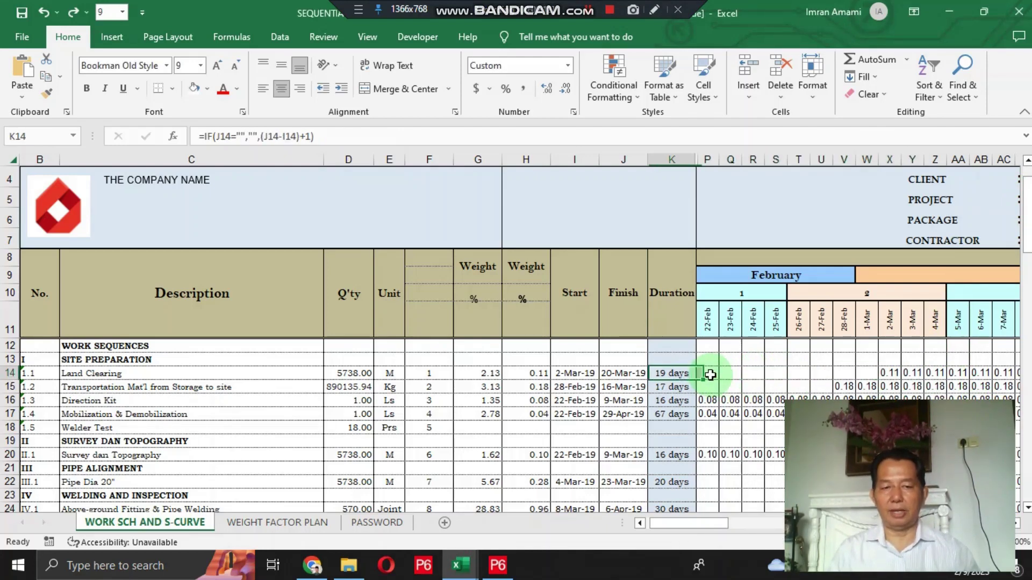
key(Left)
key(Right)
key(Right)
Format the timeline cells from P14 through CG88 in Bookman Old Style at font size 6
key(shift+Right)
key(shift+Right)
key(shift+Right)
key(shift+Right)
key(shift+Right)
key(shift+Right)
key(shift+Right)
key(shift+Right)
key(shift+Right)
key(shift+Right)
key(shift+Right)
key(shift+Right)
key(shift+Right)
key(shift+Right)
key(shift+Right)
key(shift+Right)
key(shift+Right)
key(shift+Right)
key(shift+Right)
key(shift+Right)
key(shift+Right)
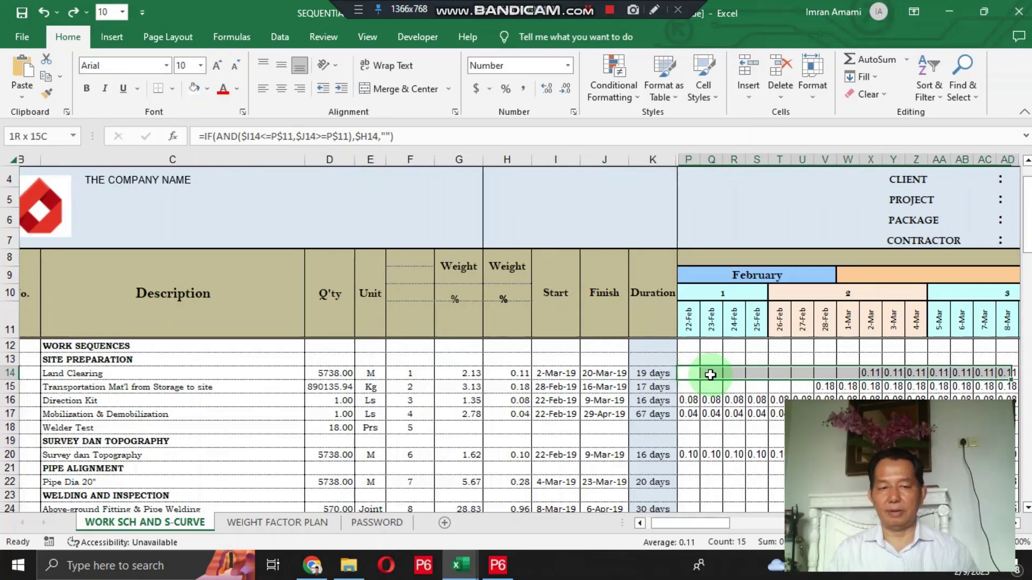
key(shift+Right)
key(shift+Right)
key(shift+Right)
key(shift+Right)
key(shift+Right)
key(shift+Right)
key(shift+Right)
key(shift+Right)
key(shift+Right)
key(shift+Right)
key(shift+Right)
key(shift+Right)
key(shift+Right)
key(shift+Right)
key(shift+Right)
key(shift+Right)
key(shift+Right)
key(shift+Right)
key(shift+Right)
key(shift+Right)
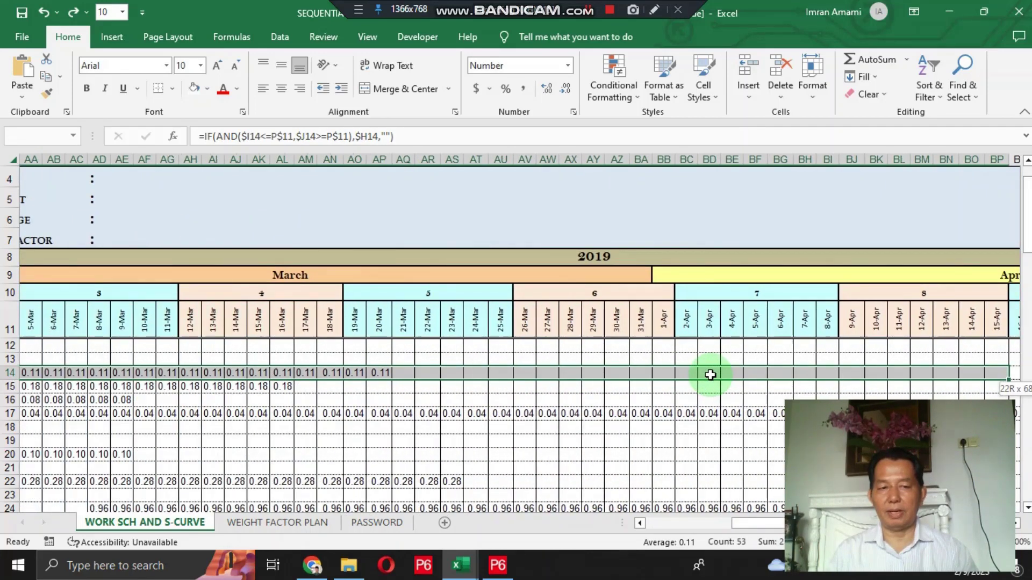
key(shift+Right)
key(shift+Right)
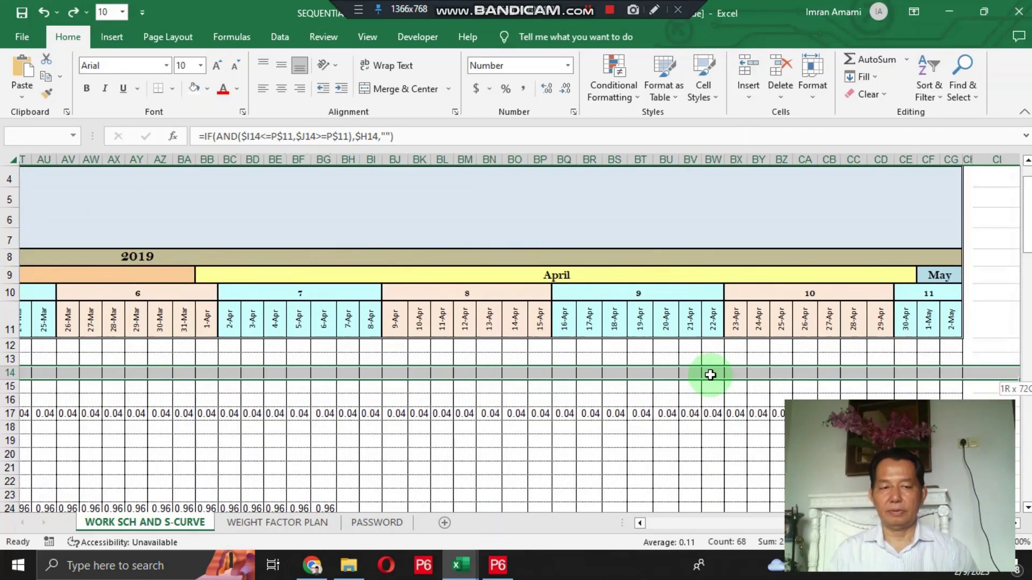
key(shift+Down)
key(shift+Down)
key(shift+Down)
key(shift+Down)
key(shift+Down)
key(shift+Down)
key(shift+Down)
key(shift+Down)
key(shift+Down)
key(shift+Down)
key(shift+Down)
key(shift+Down)
key(shift+Down)
key(shift+Down)
key(shift+Down)
key(shift+Down)
key(shift+Down)
key(shift+Down)
key(shift+Down)
key(shift+Down)
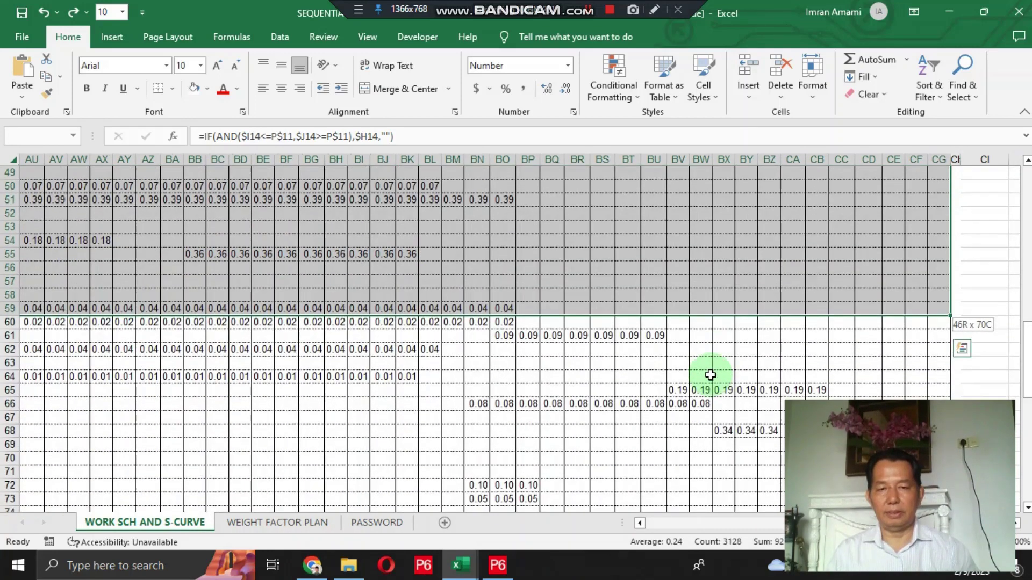
drag(710, 376, 710, 372)
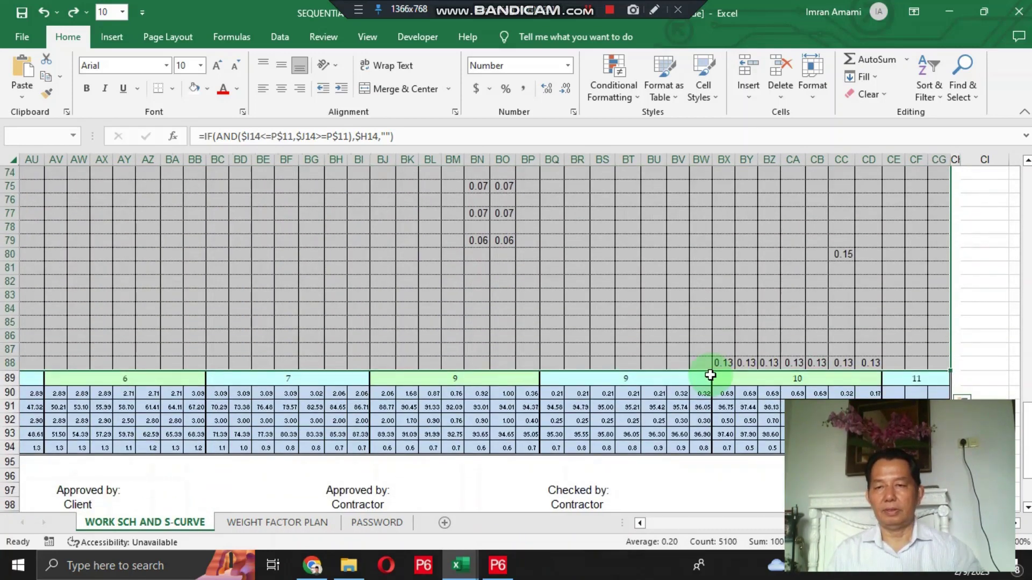
click(124, 65)
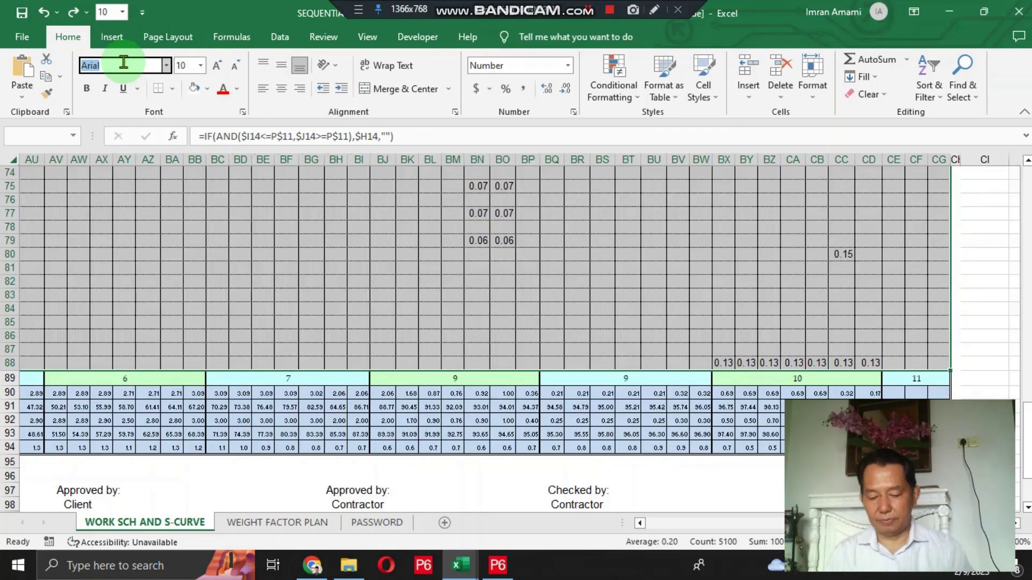
text(Bo)
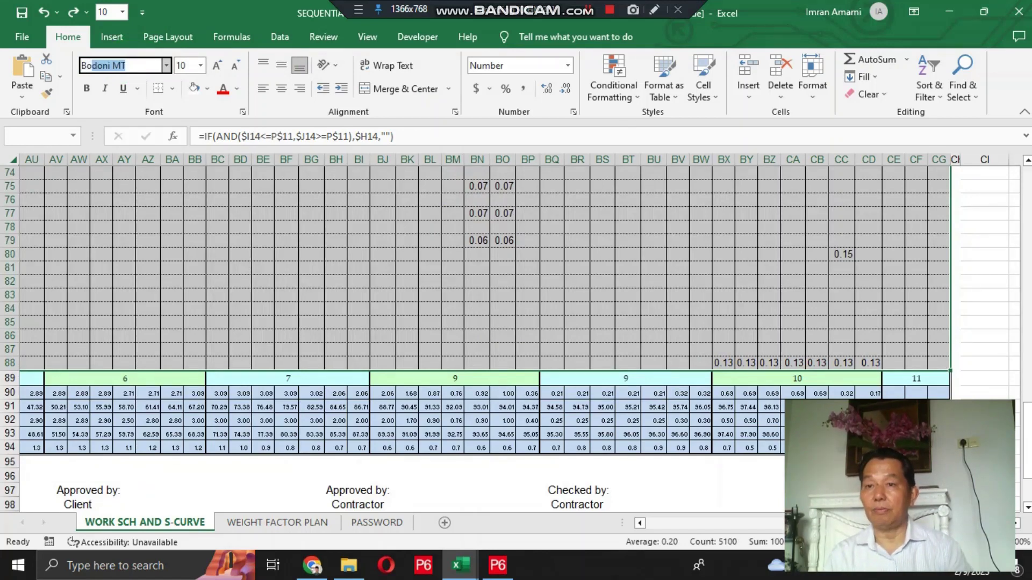
text(okman Old Style)
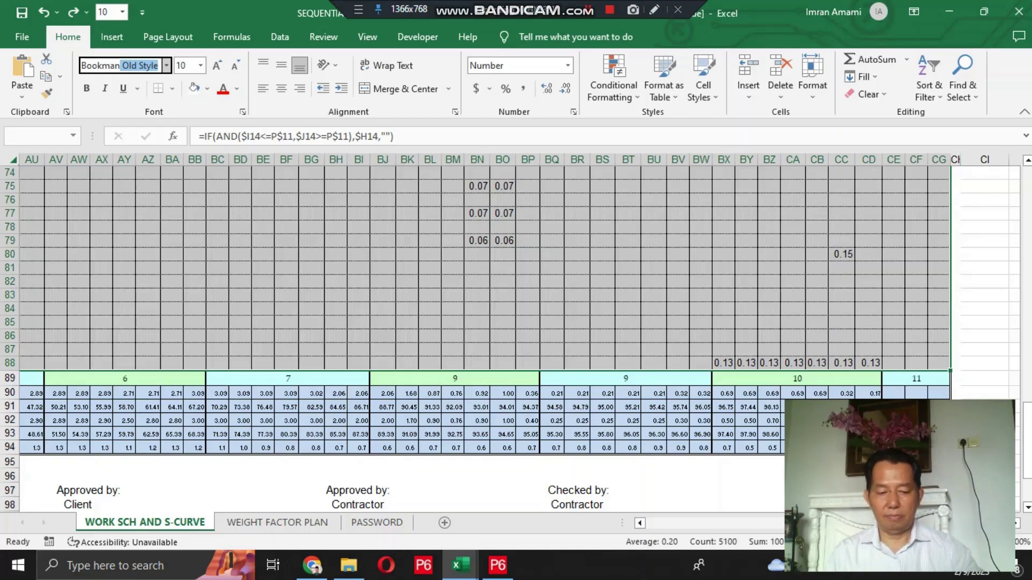
click(191, 65)
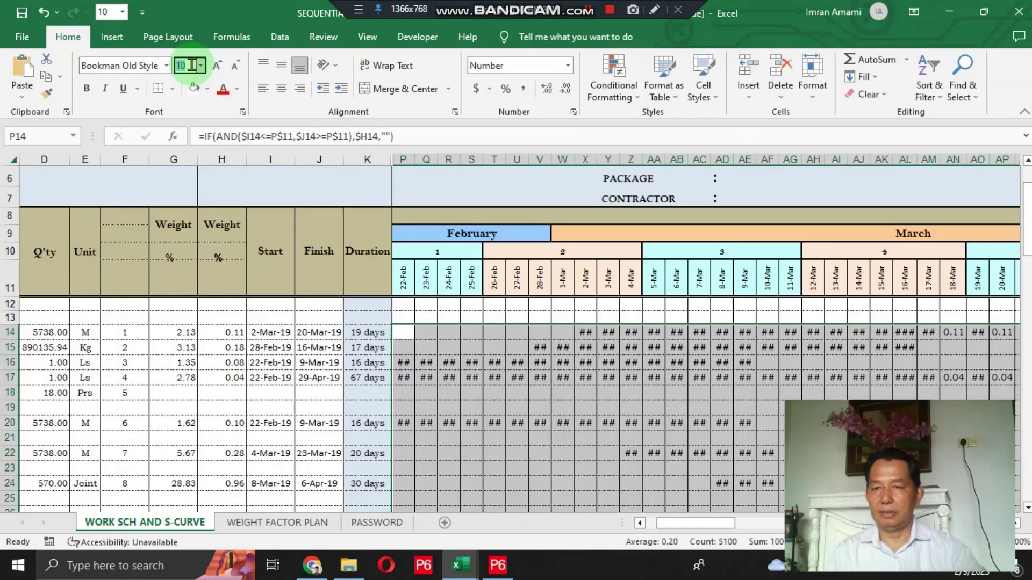
text(6)
key(Return)
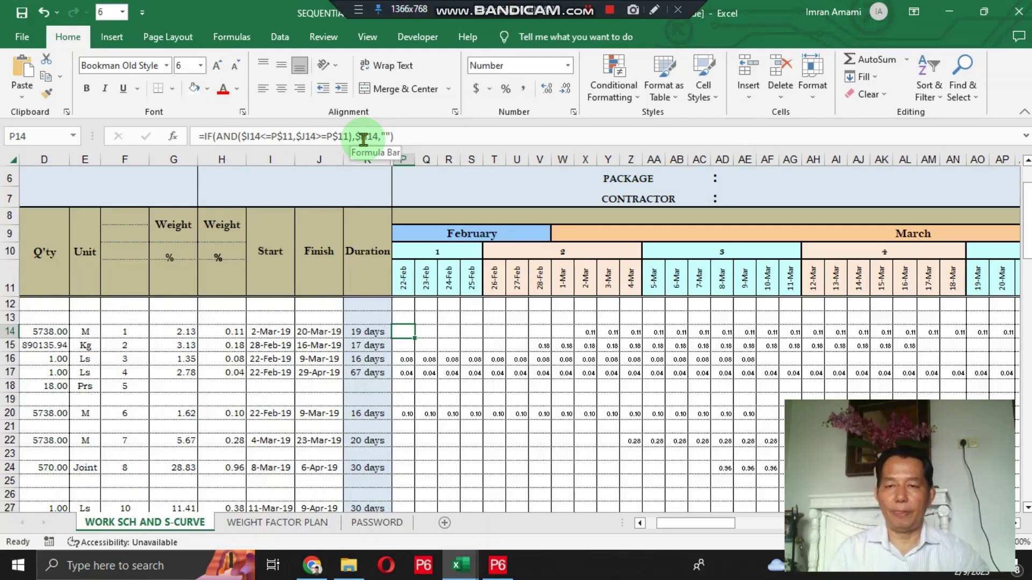
Copy the full text of the IF/AND formula in P14 and leave the cell unchanged
click(404, 137)
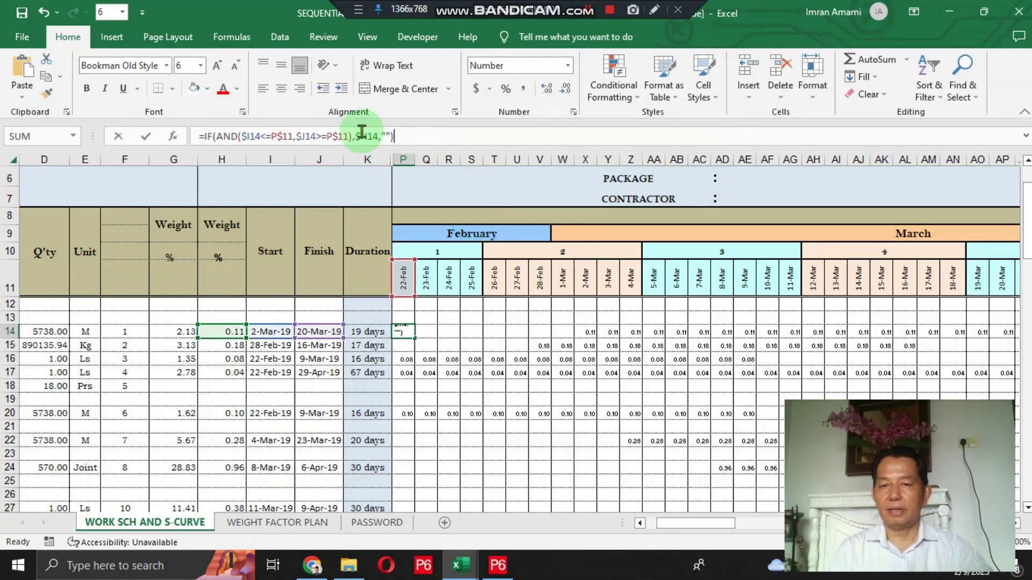
drag(395, 135, 196, 135)
right_click(204, 138)
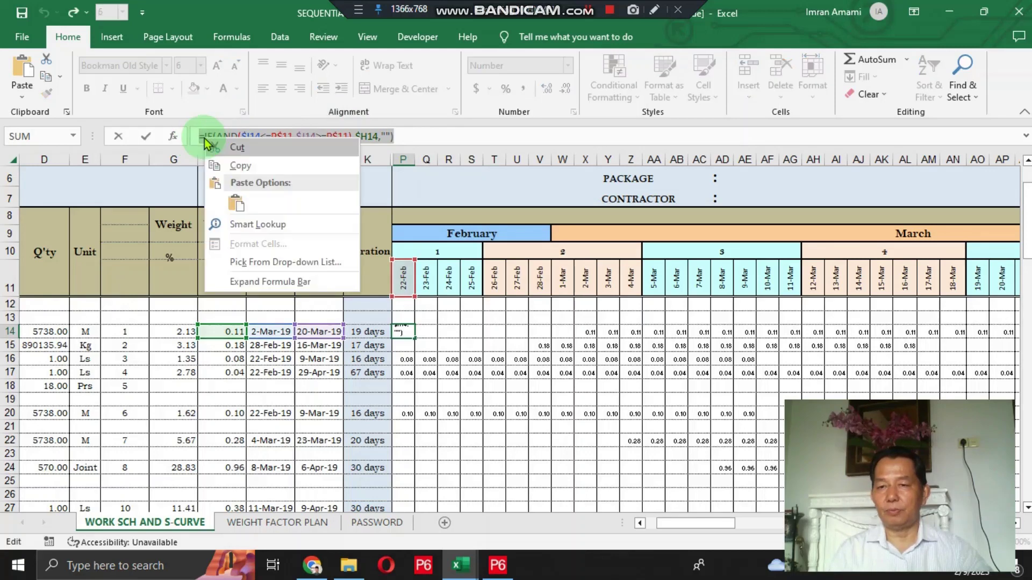
click(231, 166)
key(Escape)
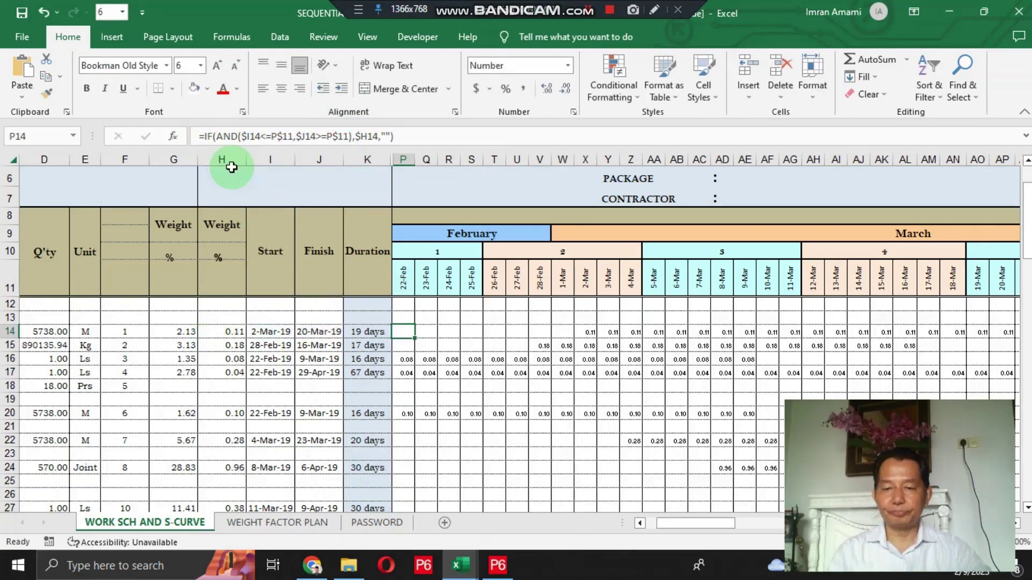
Create a formula-based conditional formatting rule for P14:CG88 using =IF(AND($I14<=P$11,$J14>=P$11),$H14,"")
key(shift+Right)
key(shift+Right)
key(shift+Right)
key(shift+Right)
key(shift+Right)
key(shift+Right)
key(shift+Right)
key(shift+Right)
key(shift+Right)
key(shift+Right)
key(shift+Right)
key(shift+Right)
key(shift+Right)
key(shift+Right)
key(shift+Right)
key(shift+Right)
key(shift+Right)
key(shift+Right)
key(shift+Right)
key(shift+Right)
key(shift+Right)
key(shift+Right)
key(shift+Right)
key(shift+Right)
key(shift+Right)
key(shift+Right)
key(shift+Right)
key(shift+Right)
key(shift+Right)
key(shift+Right)
key(shift+Right)
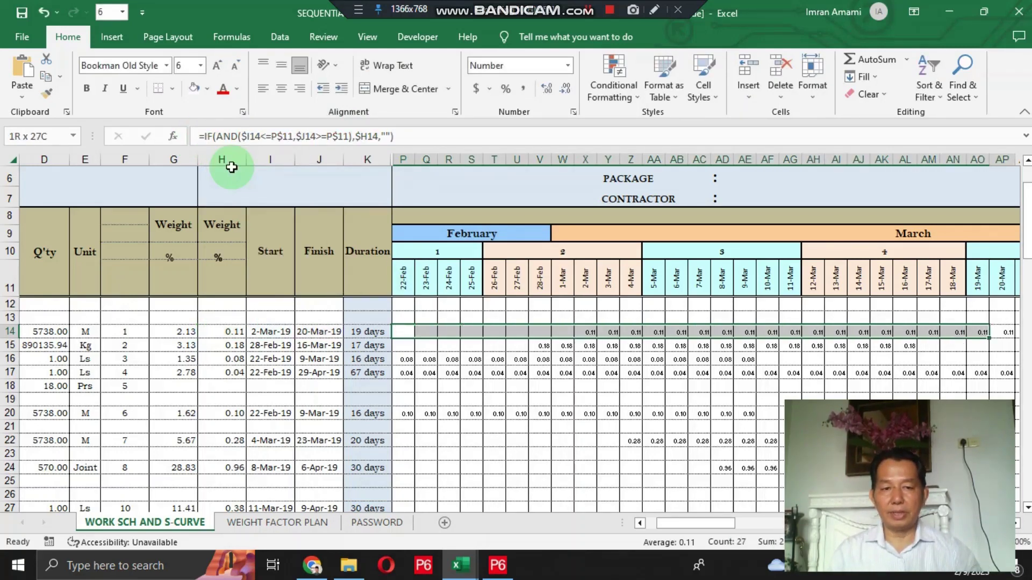
key(shift+Right)
key(shift+Right)
key(shift+Right)
key(shift+Right)
key(shift+Right)
key(shift+Right)
key(shift+Right)
key(shift+Right)
key(shift+Right)
key(shift+Right)
key(shift+Right)
key(shift+Right)
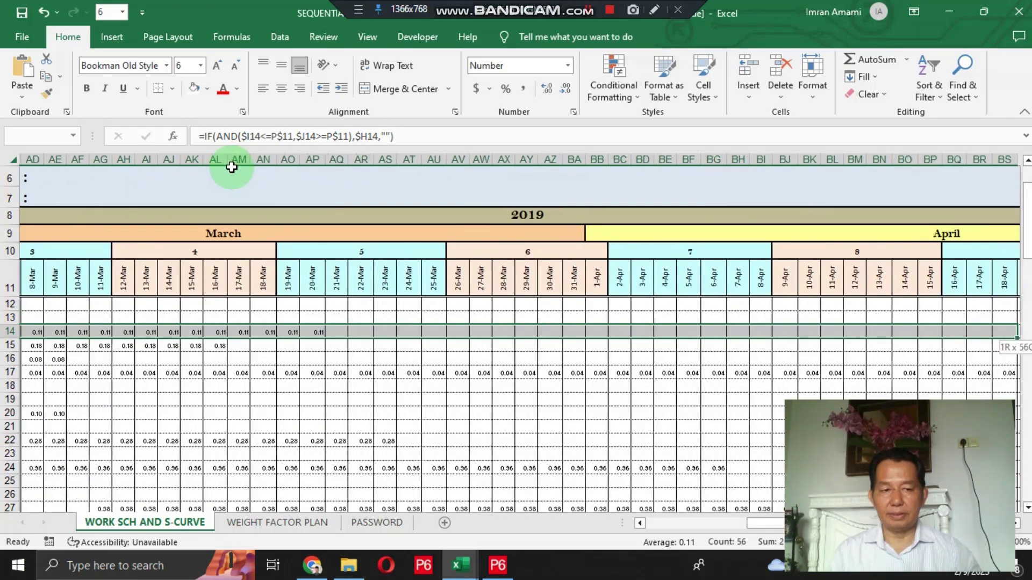
key(shift+Right)
key(shift+Right)
key(shift+Right)
key(shift+Right)
key(shift+Right)
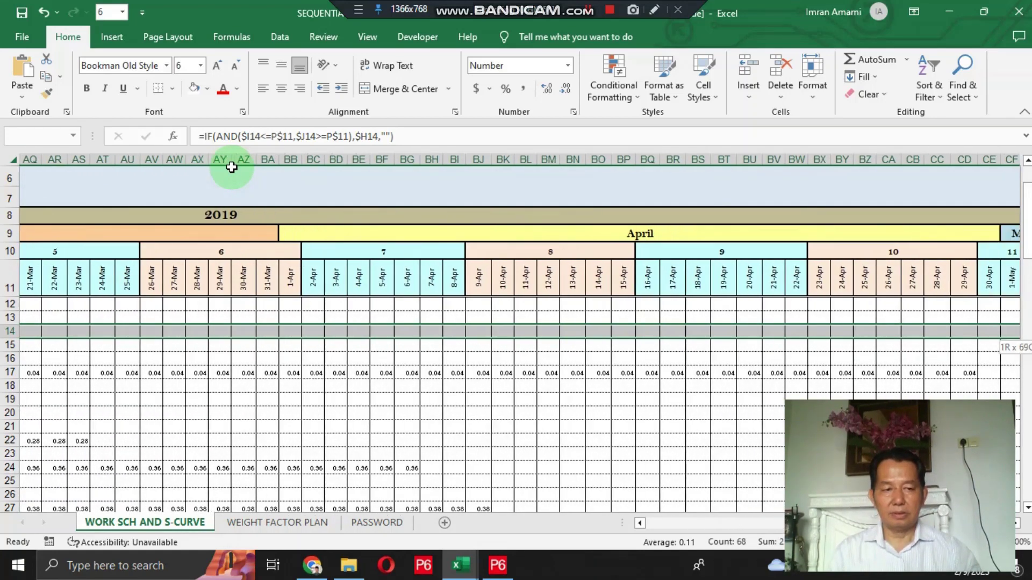
key(shift+Down)
key(shift+Down)
key(shift+Down)
key(shift+Down)
key(shift+Down)
key(shift+Down)
key(shift+Down)
key(shift+Down)
key(shift+Down)
key(shift+Down)
key(shift+Down)
key(shift+Down)
key(shift+Down)
key(shift+Down)
key(shift+Down)
key(shift+Down)
key(shift+Down)
key(shift+Down)
key(shift+Down)
key(shift+Down)
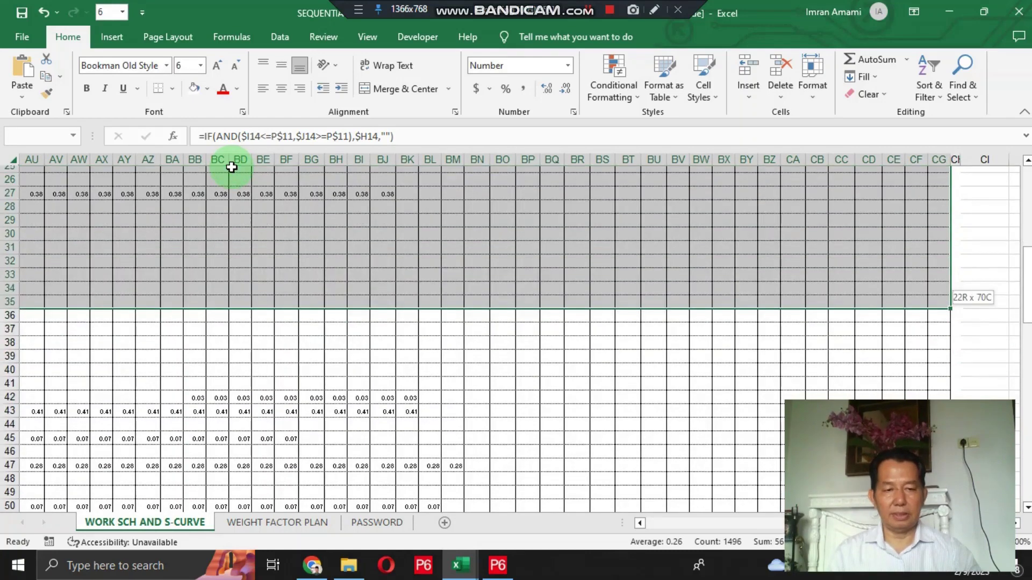
key(shift+Down)
key(shift+Down)
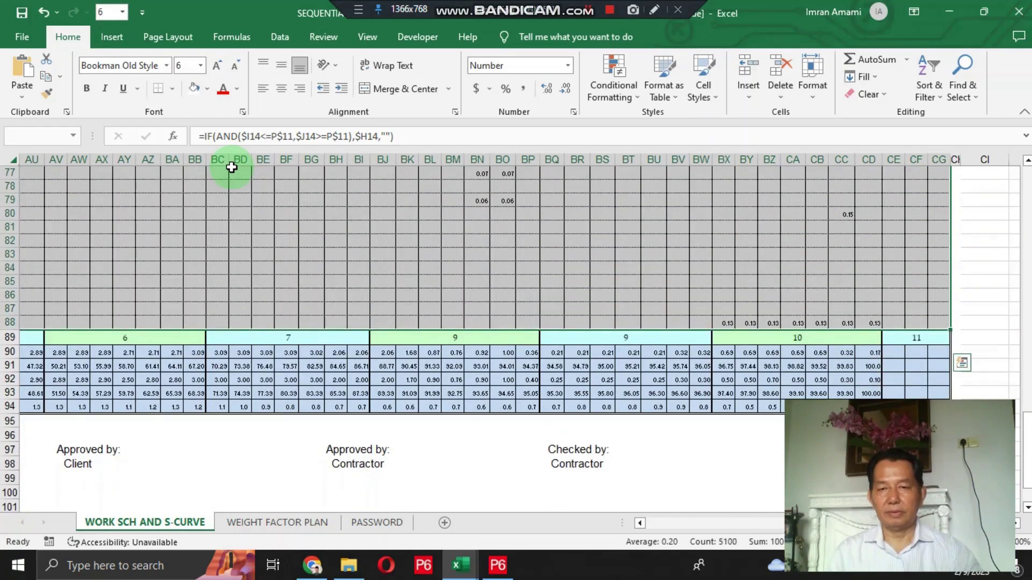
click(608, 101)
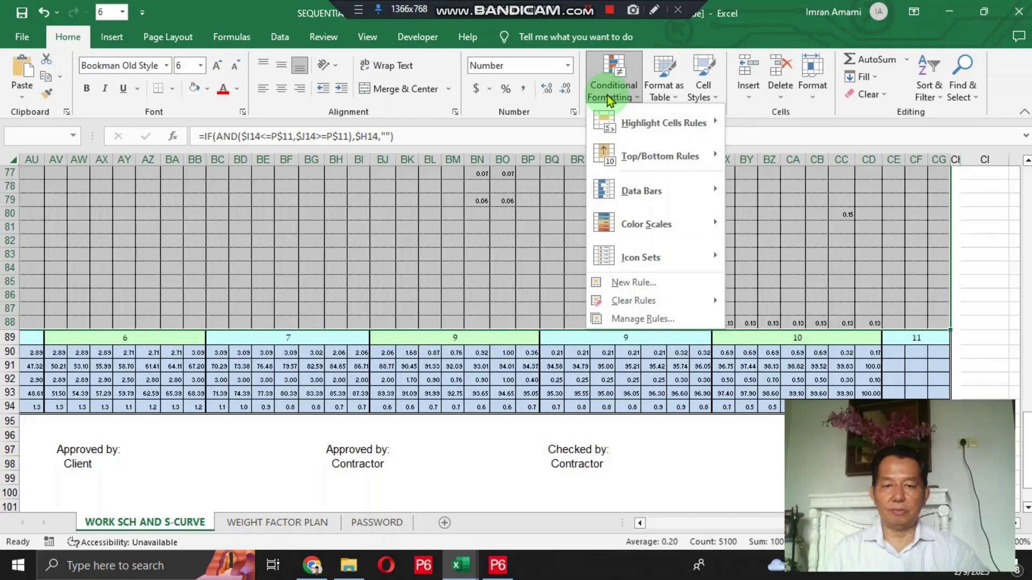
click(630, 283)
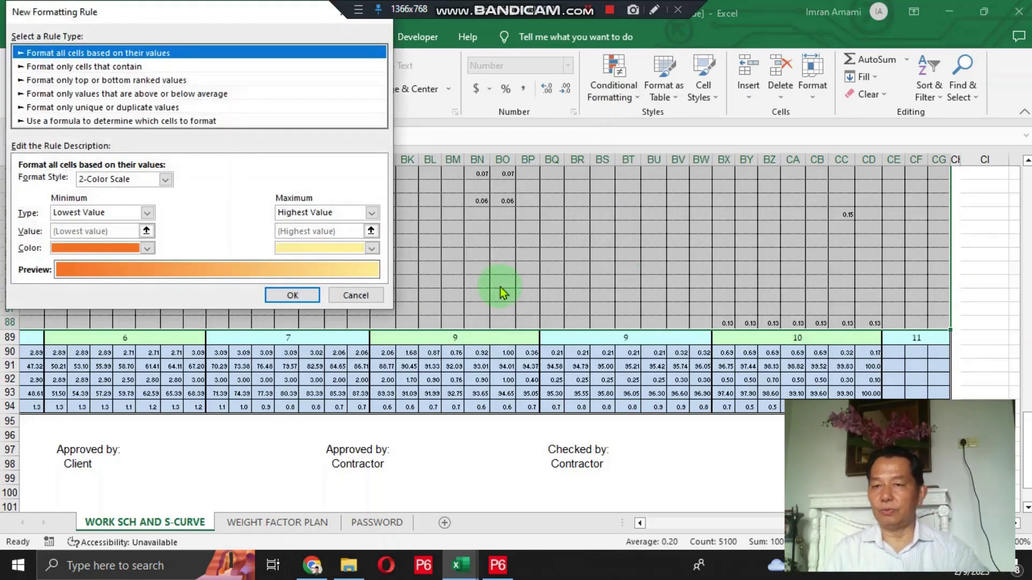
click(141, 121)
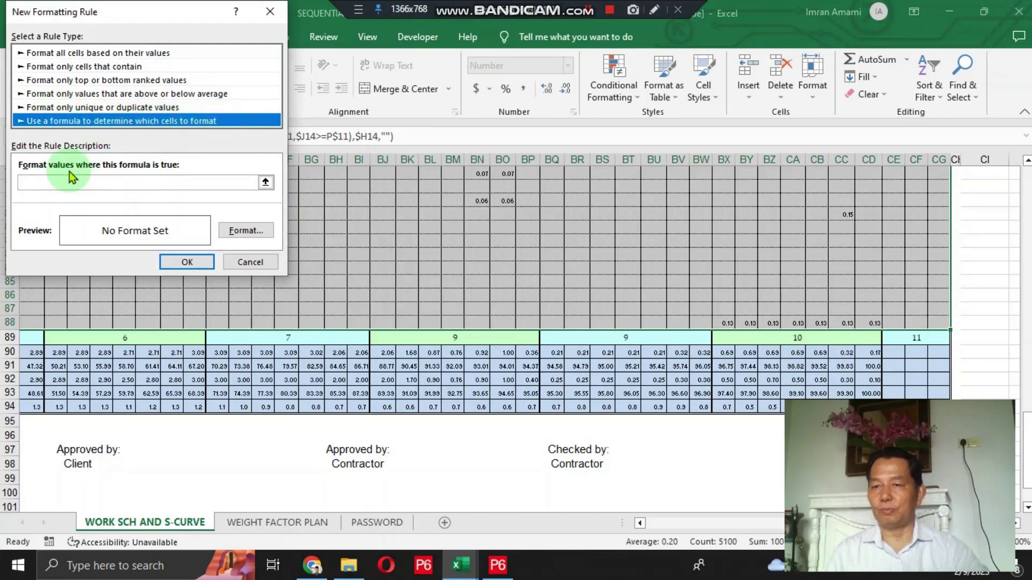
click(52, 181)
right_click(42, 186)
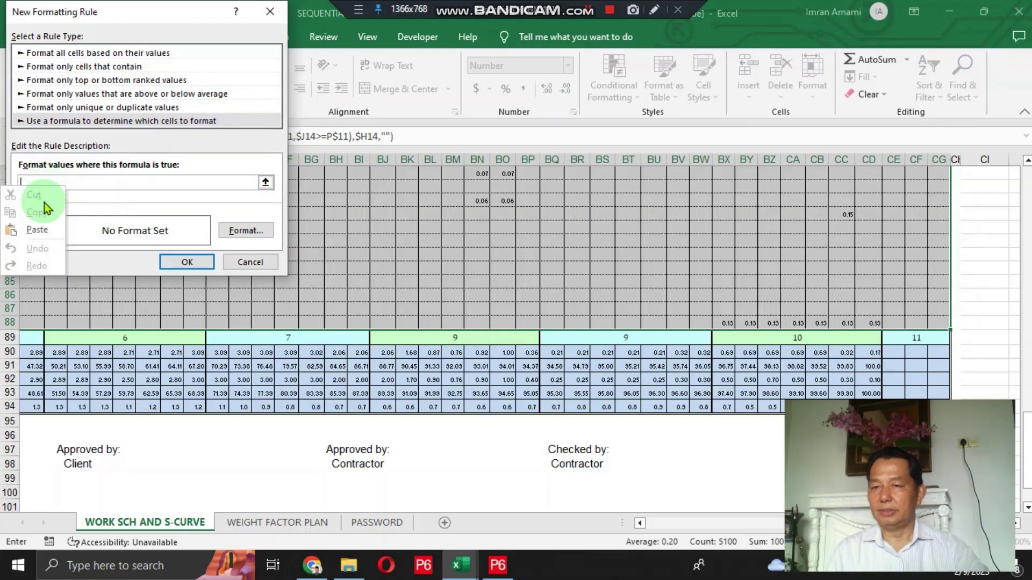
click(37, 229)
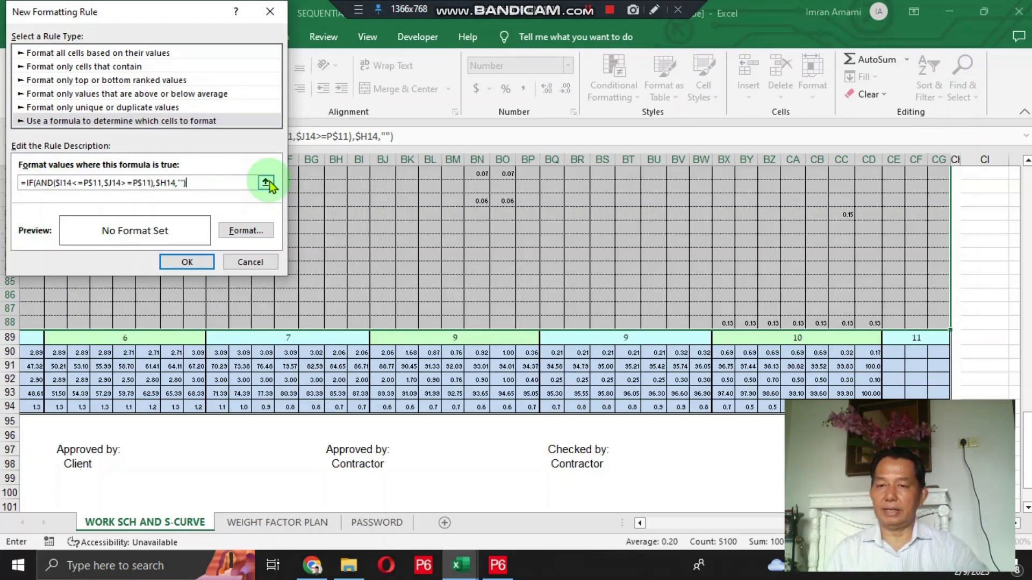
Give the new conditional formatting rule a light blue background fill and apply it to the selected timeline cells
click(247, 231)
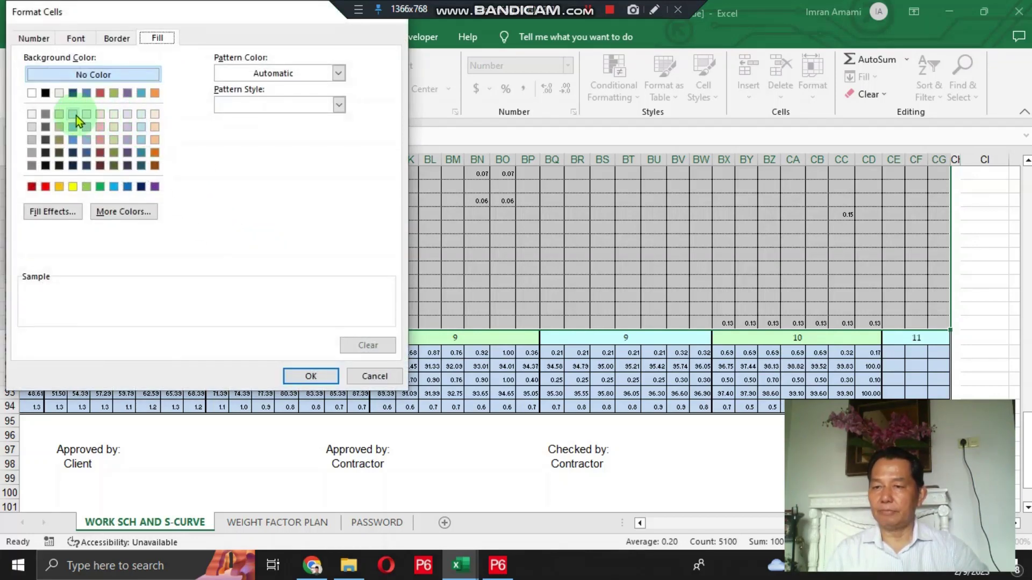
click(76, 115)
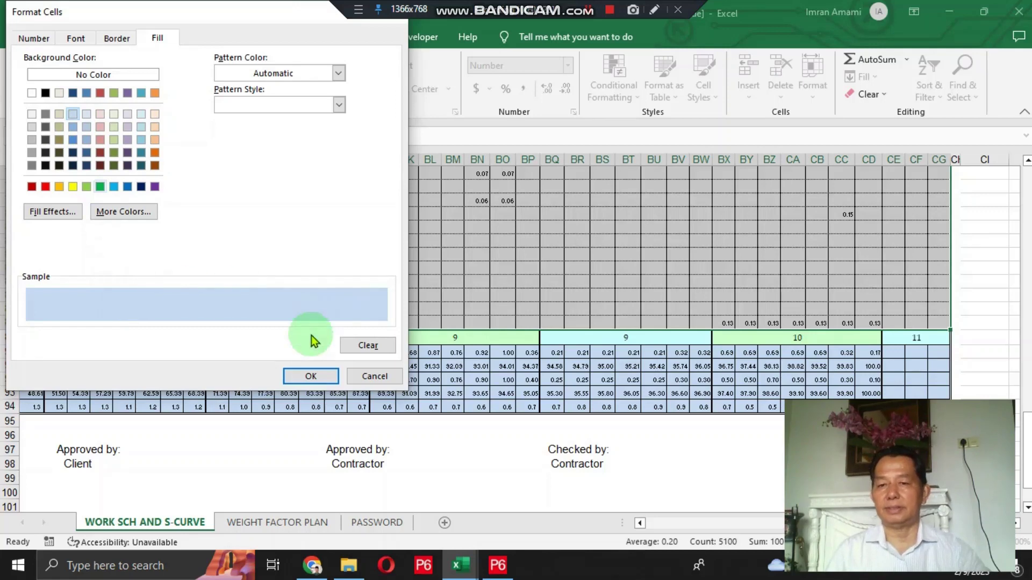
click(312, 377)
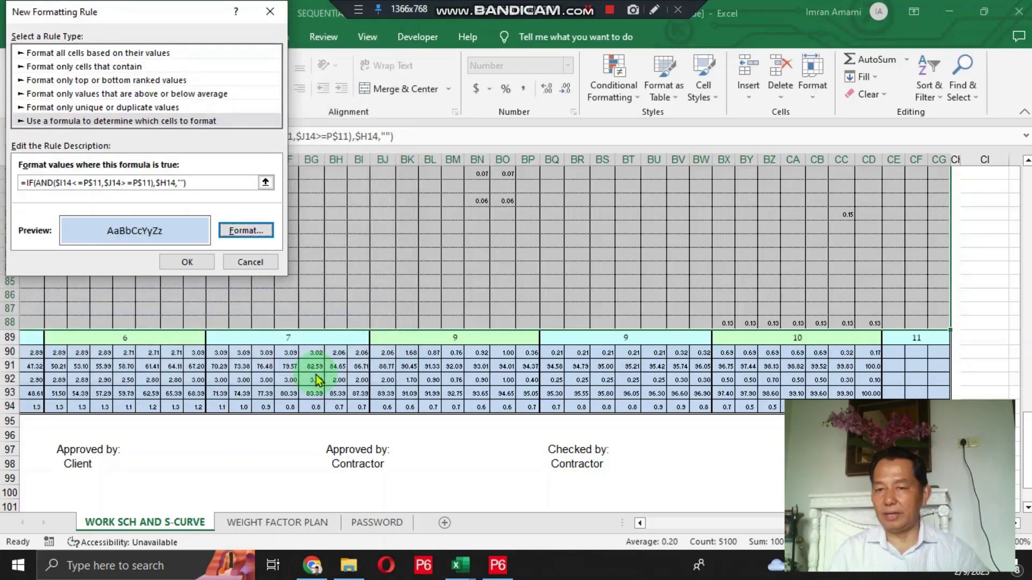
click(198, 263)
click(198, 261)
Review the shaded timeline bars in the upper activity rows against each activity's start and finish dates
scroll(197, 262, up, 20)
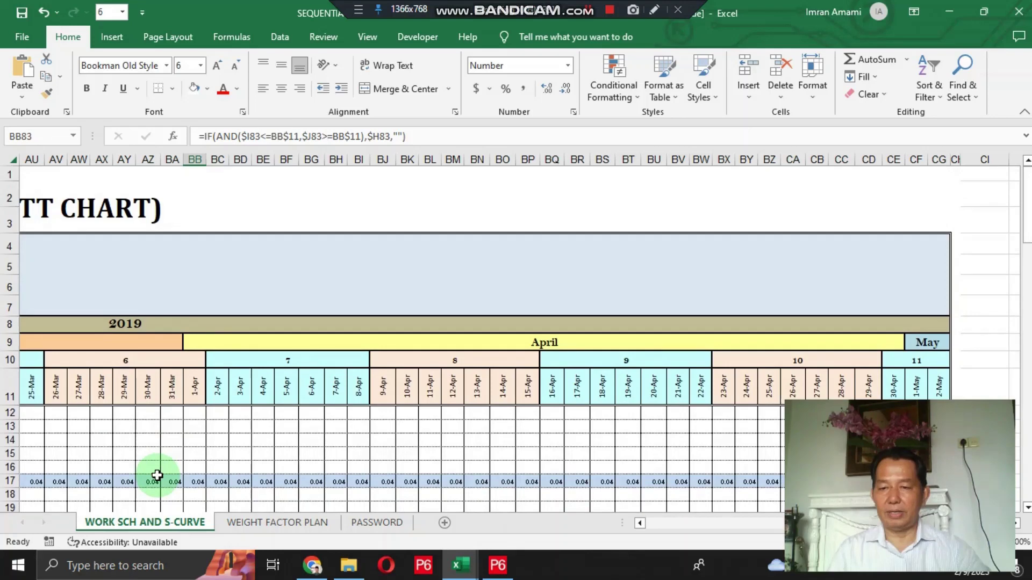
click(156, 475)
key(Left)
key(Left)
key(Left)
key(Left)
key(Left)
key(Left)
key(Left)
key(Left)
key(Left)
key(Left)
key(Left)
key(Left)
key(Left)
key(Left)
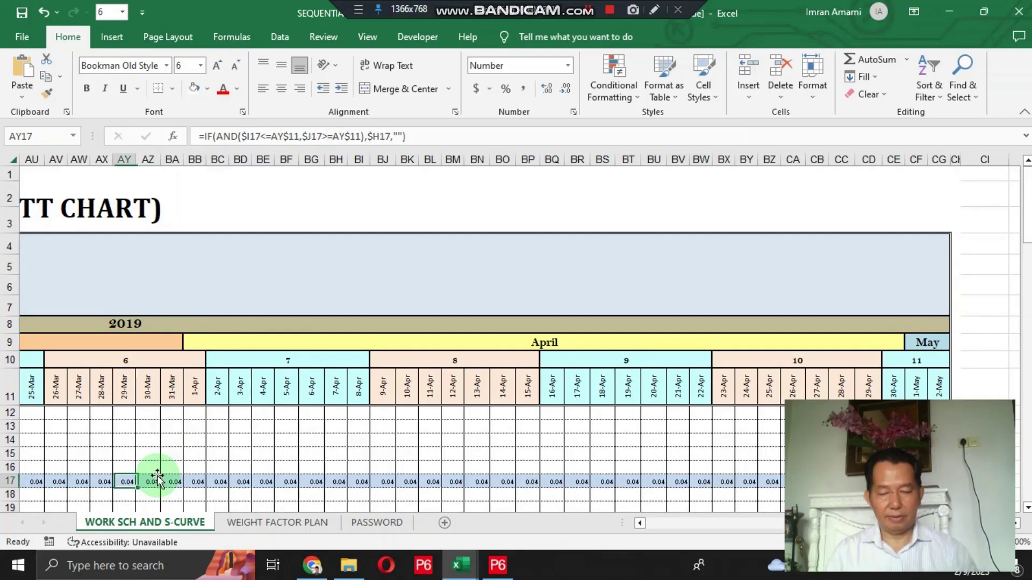
key(Left)
key(Left)
key(Left)
key(Left)
key(Left)
key(Left)
key(Left)
key(Left)
key(Left)
key(Left)
key(Left)
key(Left)
key(Left)
key(Left)
key(Left)
key(Left)
key(Left)
key(Left)
key(Left)
key(Left)
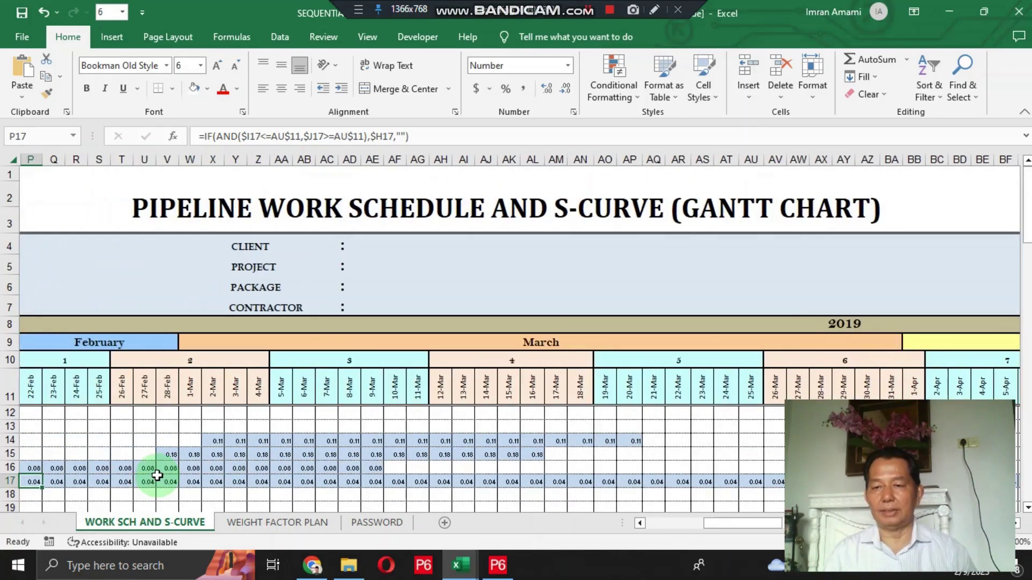
key(Down)
key(Down)
key(Down)
key(Down)
key(Down)
key(Down)
key(Down)
key(Right)
key(Up)
key(Up)
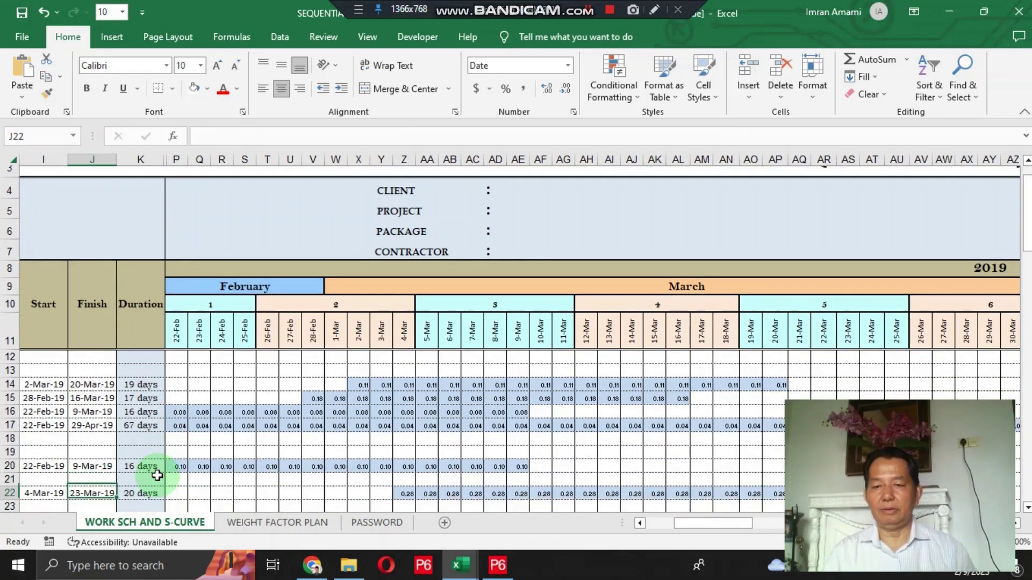
key(Up)
key(Up)
key(Up)
key(Up)
key(Up)
key(Up)
key(Up)
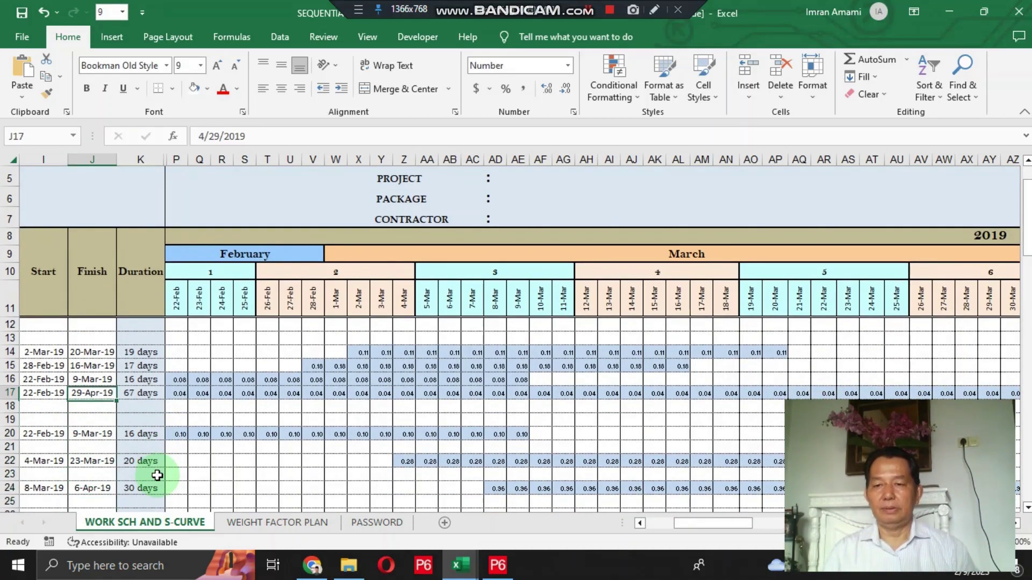
key(Right)
key(Right)
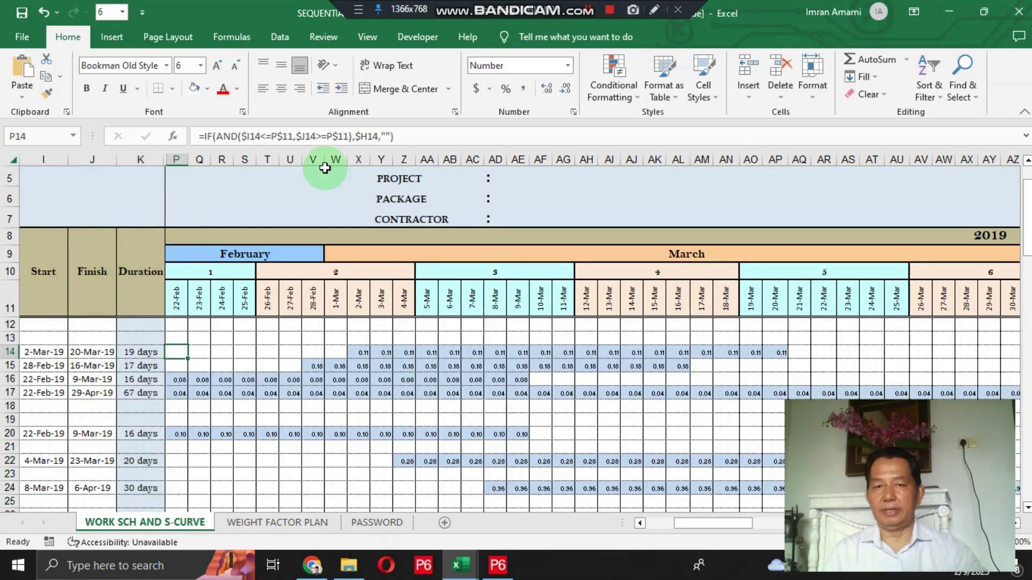
click(598, 11)
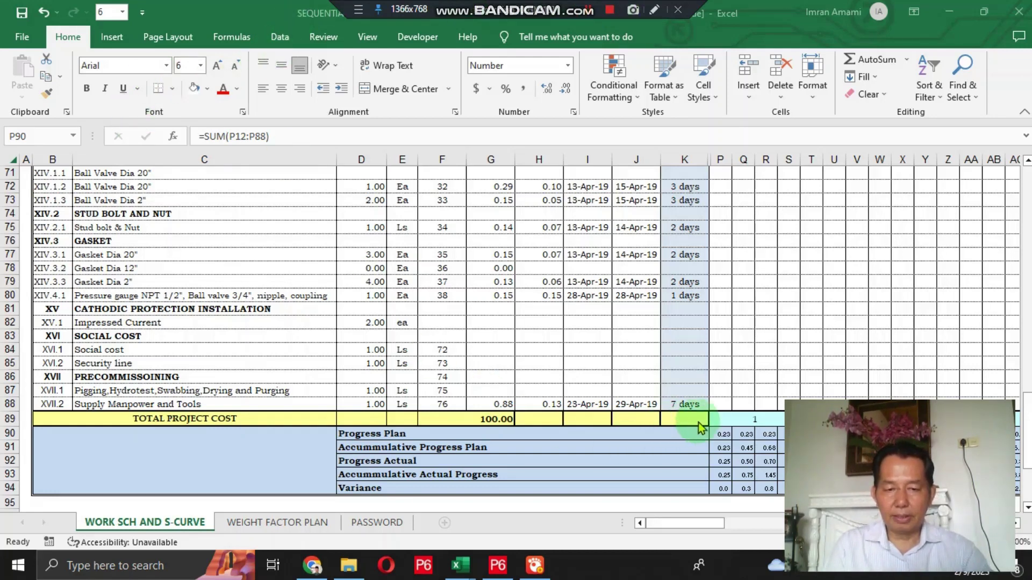
Examine the Progress Plan formula in P90 and the range of daily weights it sums in column P
click(721, 433)
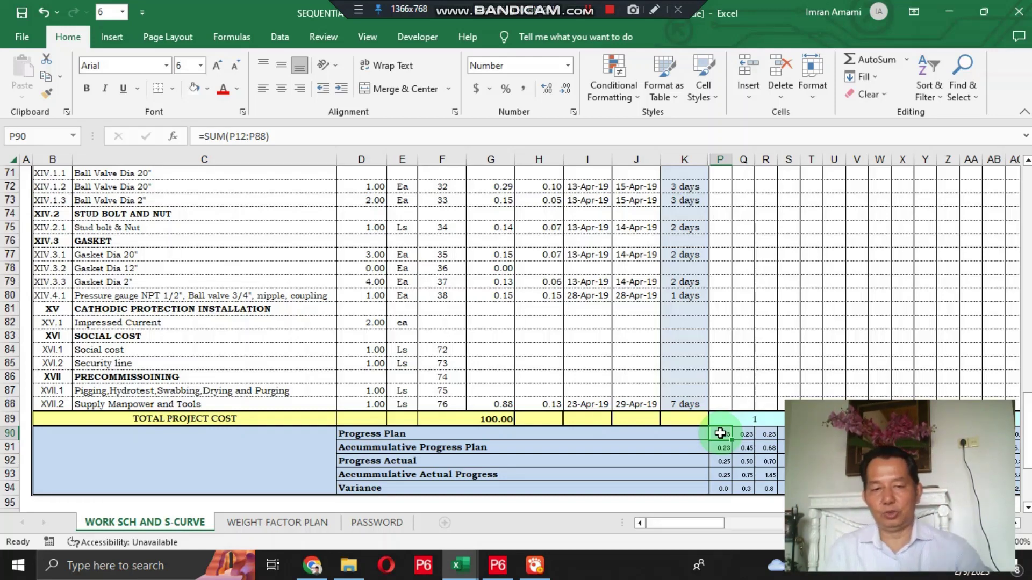
double_click(720, 433)
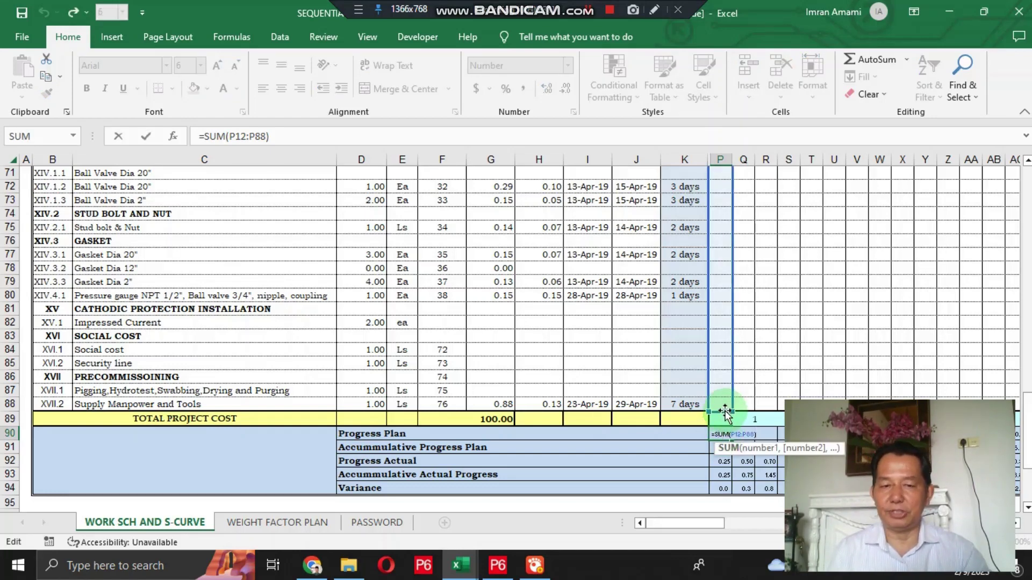
scroll(721, 355, up, 20)
scroll(721, 365, down, 20)
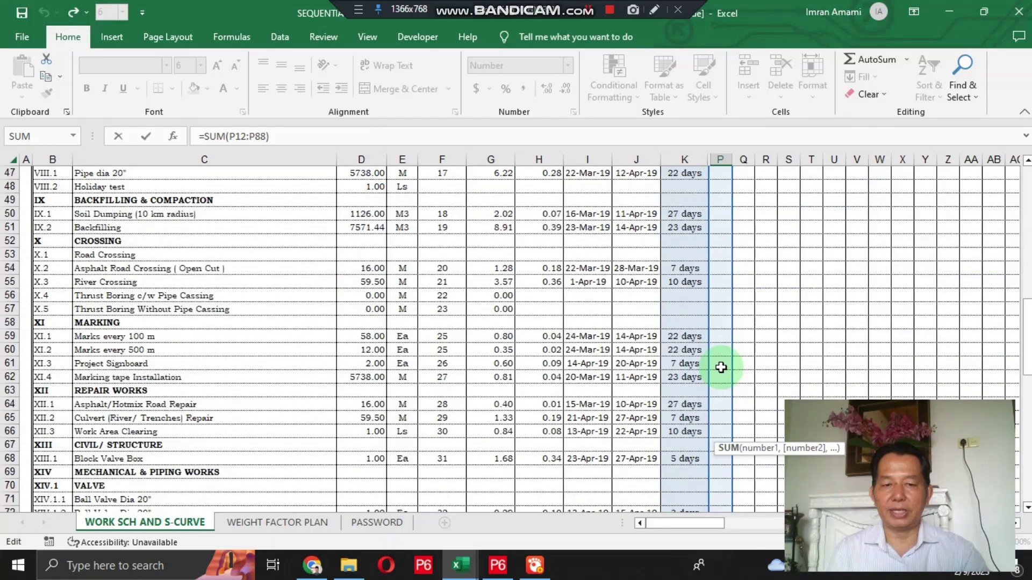
scroll(720, 368, down, 8)
scroll(722, 387, up, 8)
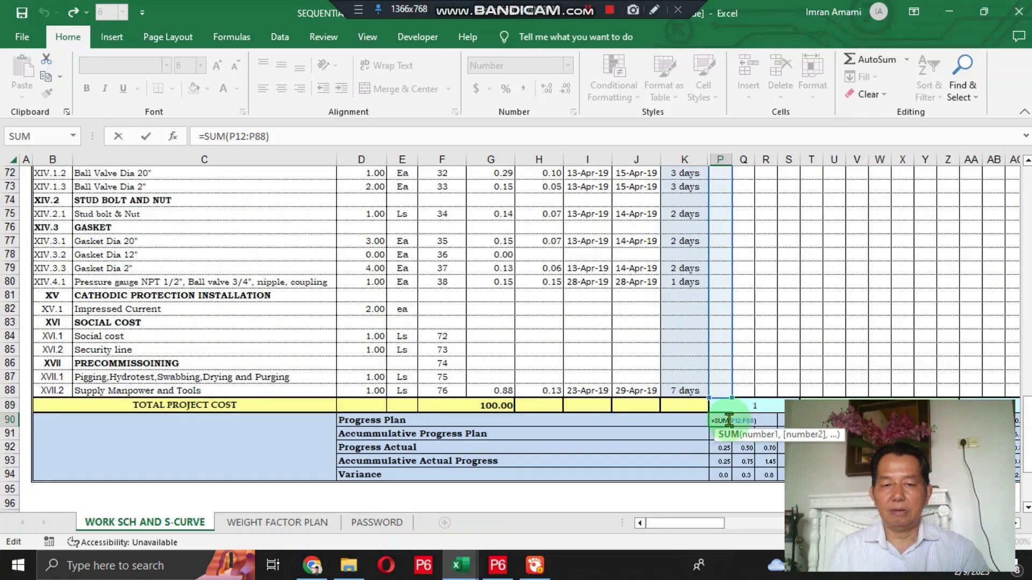
key(Return)
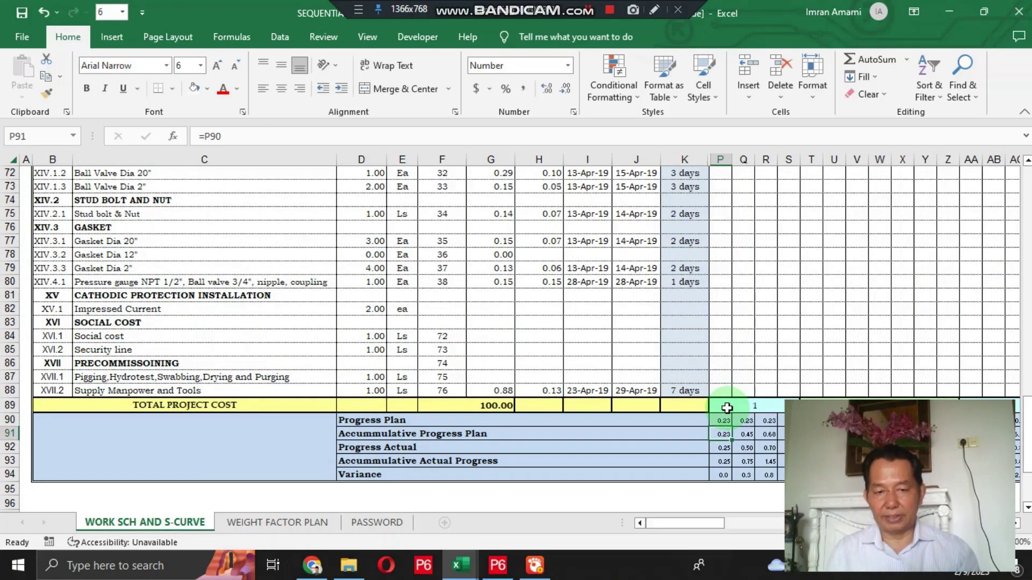
key(Up)
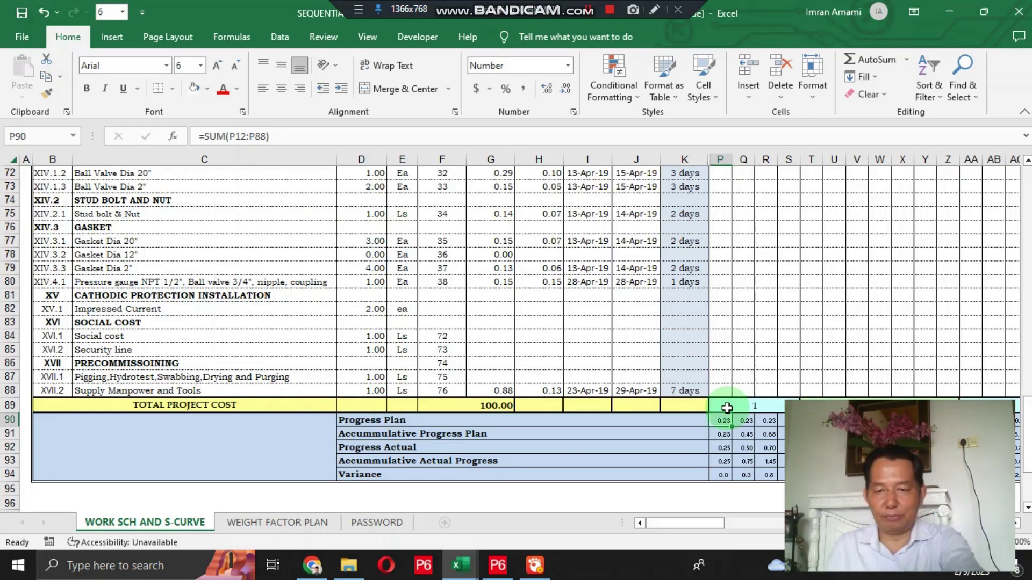
Enter =P90 in P91 as the first day's Accummulative Progress Plan formula
key(Down)
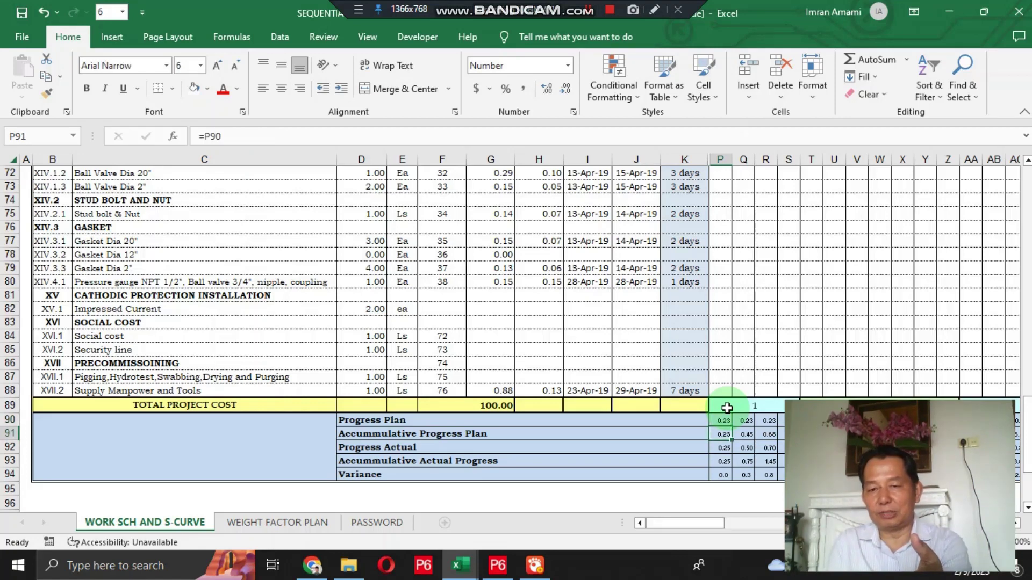
text(=)
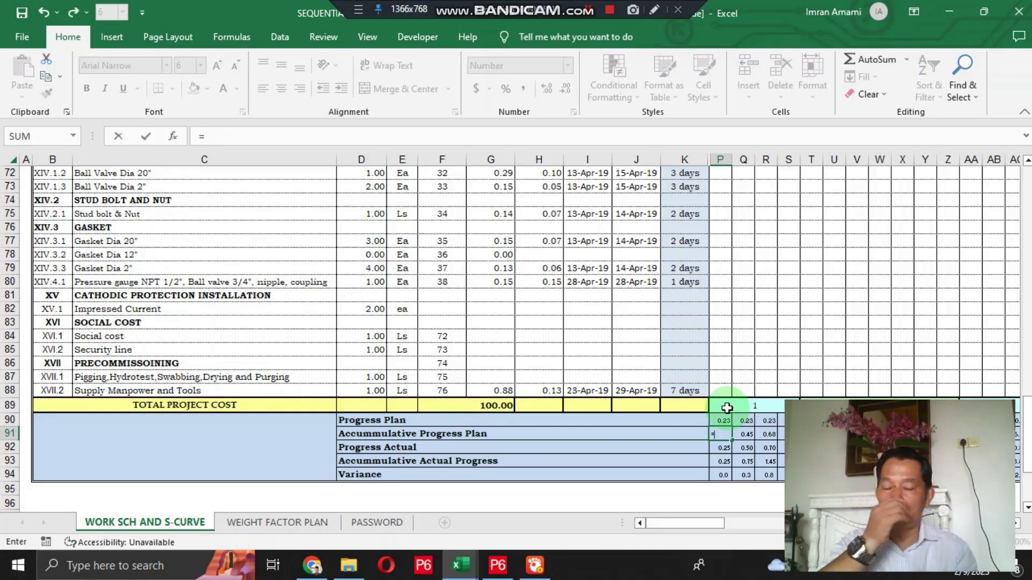
key(Up)
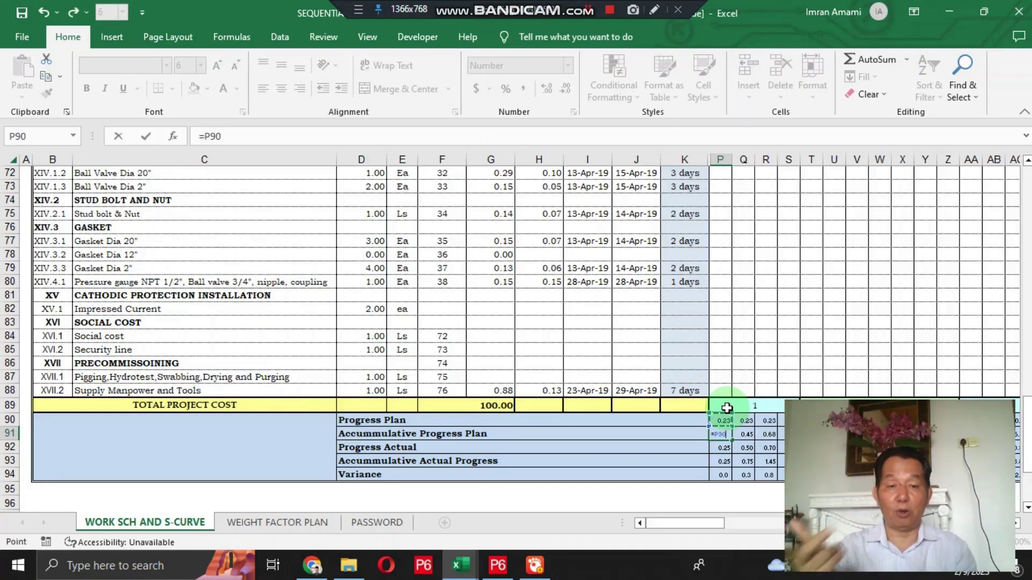
key(Return)
Enter =Q90+P91 in Q91 for the second day's Accummulative Progress Plan, and compare it with the formula in P91
key(Up)
key(Right)
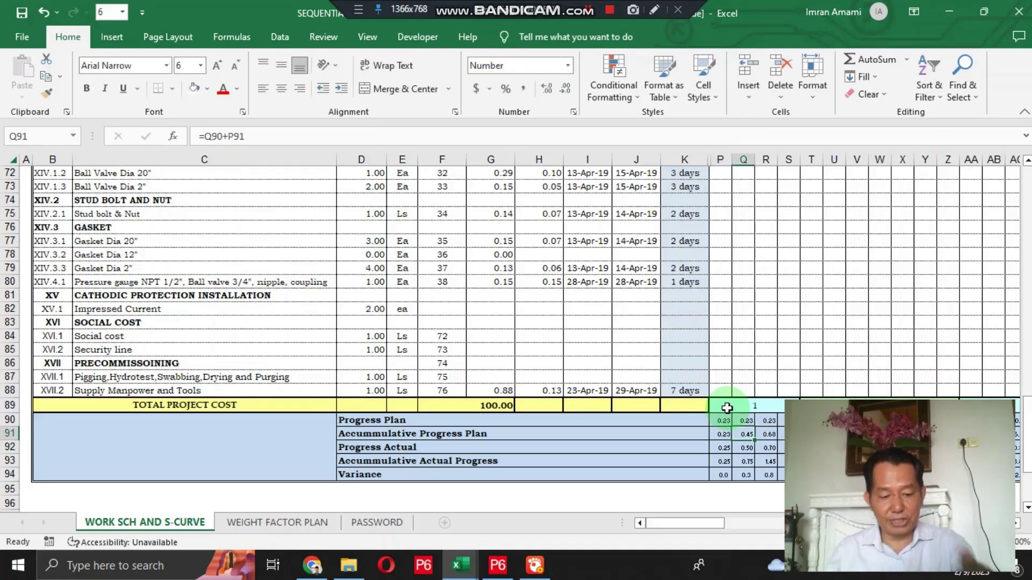
text(=)
key(Up)
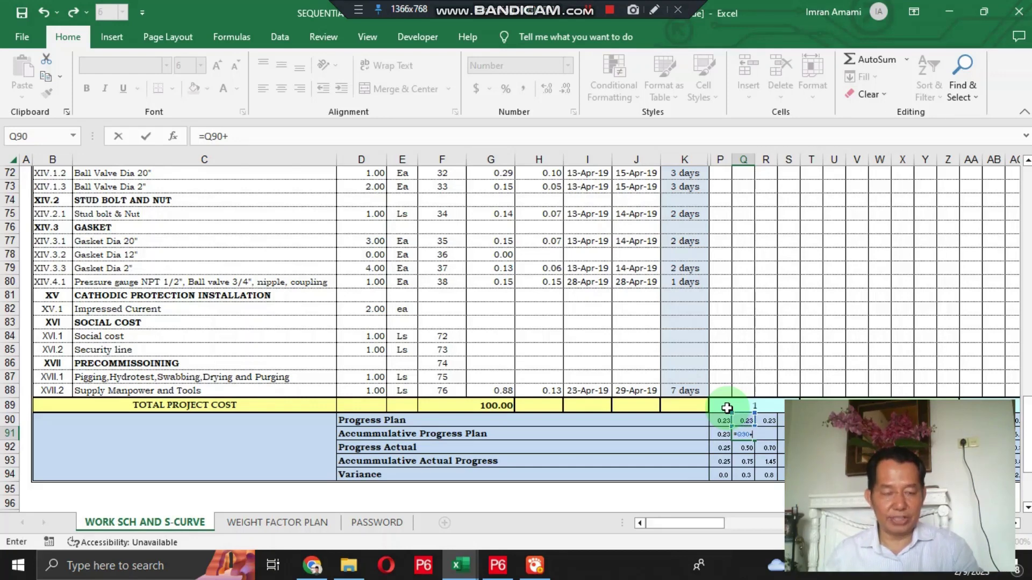
text(+)
key(Left)
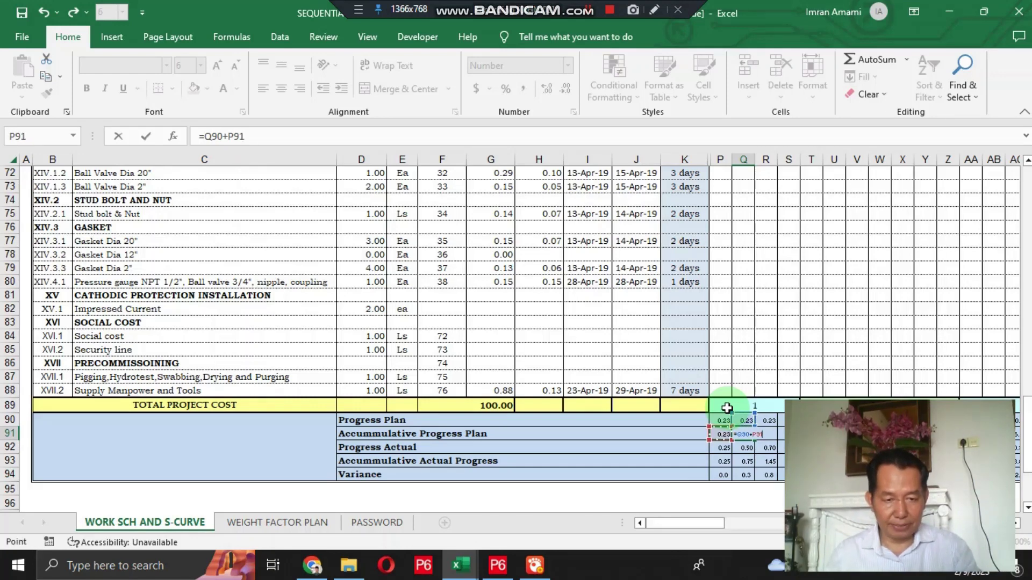
key(Return)
key(Left)
key(Up)
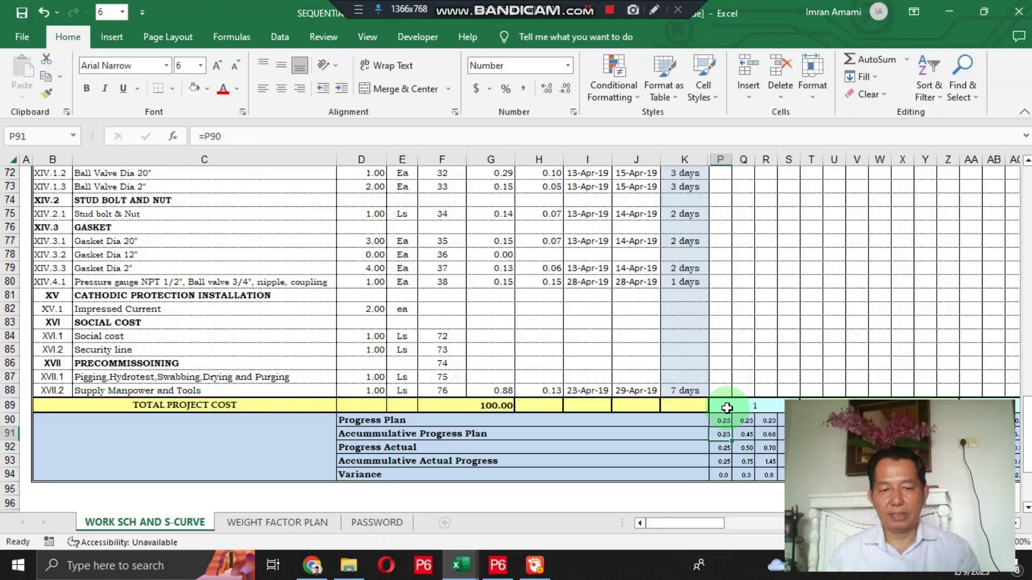
key(Right)
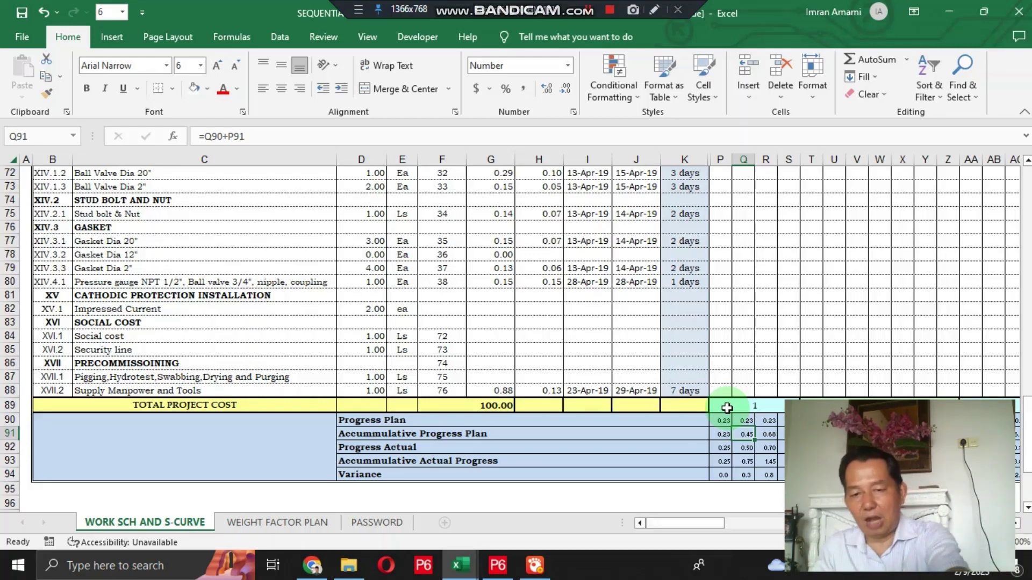
Enter =P92 in P93 as the first day's Accummulative Actual Progress formula
key(Down)
key(Left)
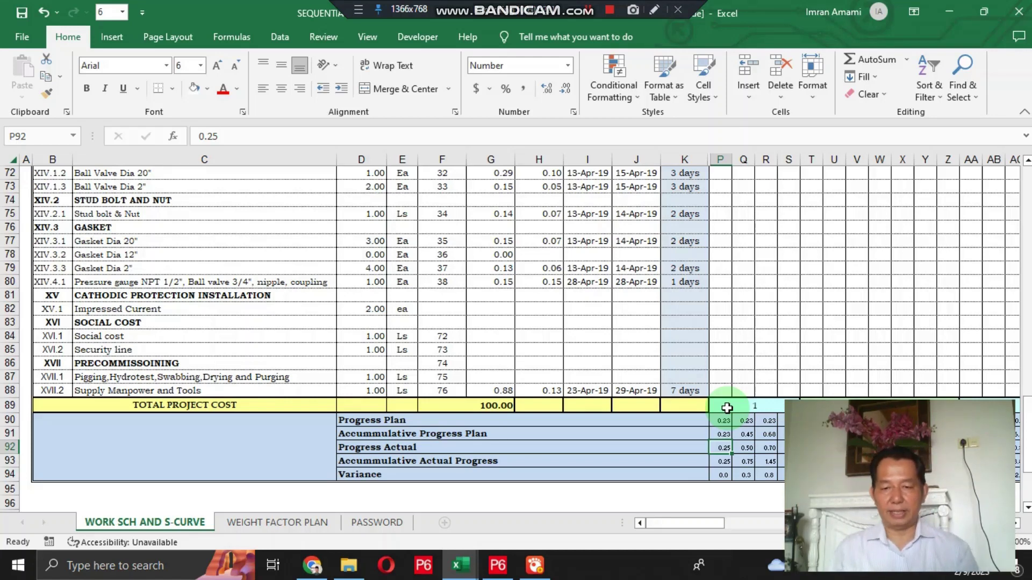
key(Down)
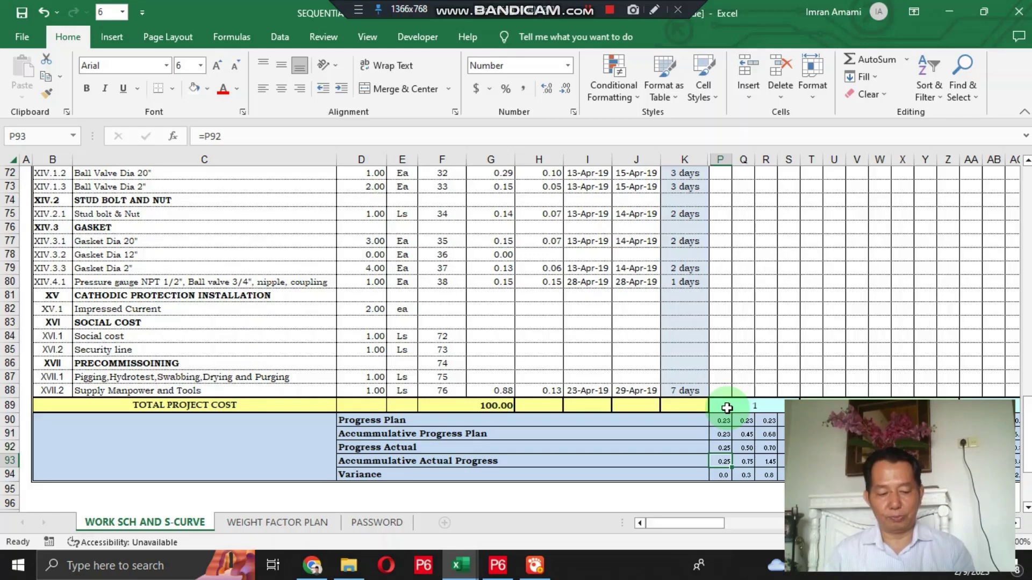
text(=)
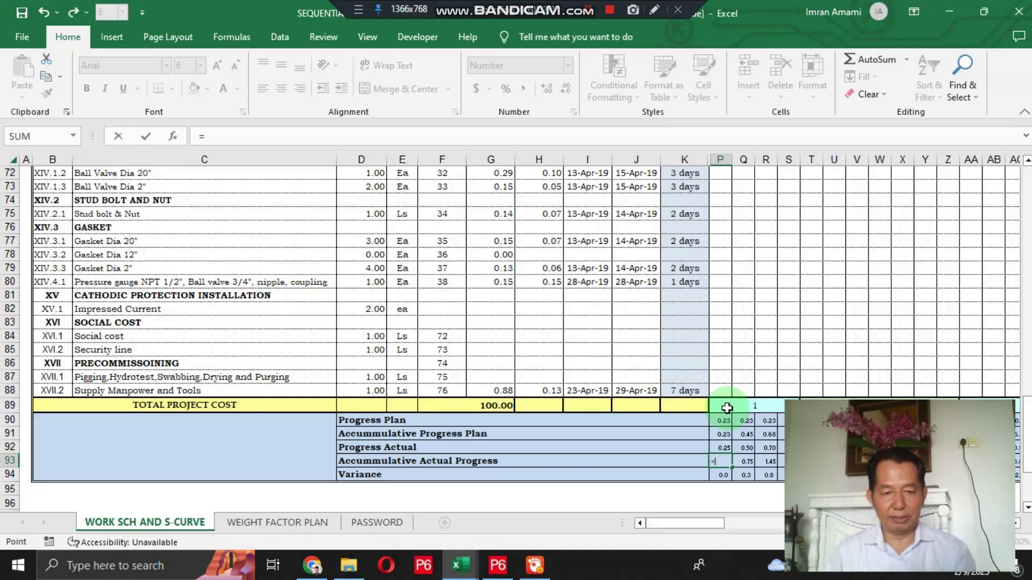
key(Up)
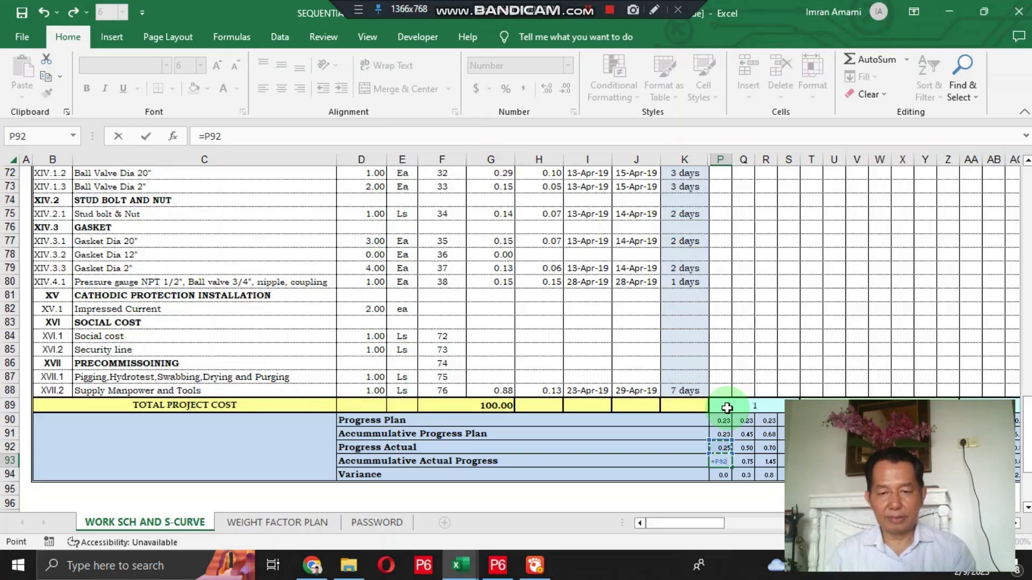
key(Return)
key(Up)
Enter =Q92+P93 in Q93 as the second day's Accummulative Actual Progress formula
key(Right)
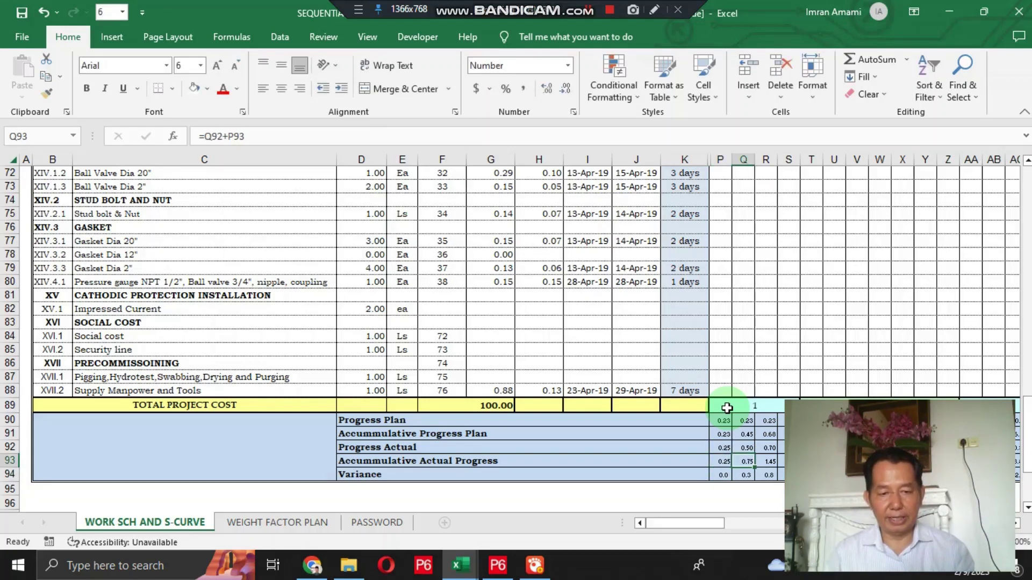
text(=)
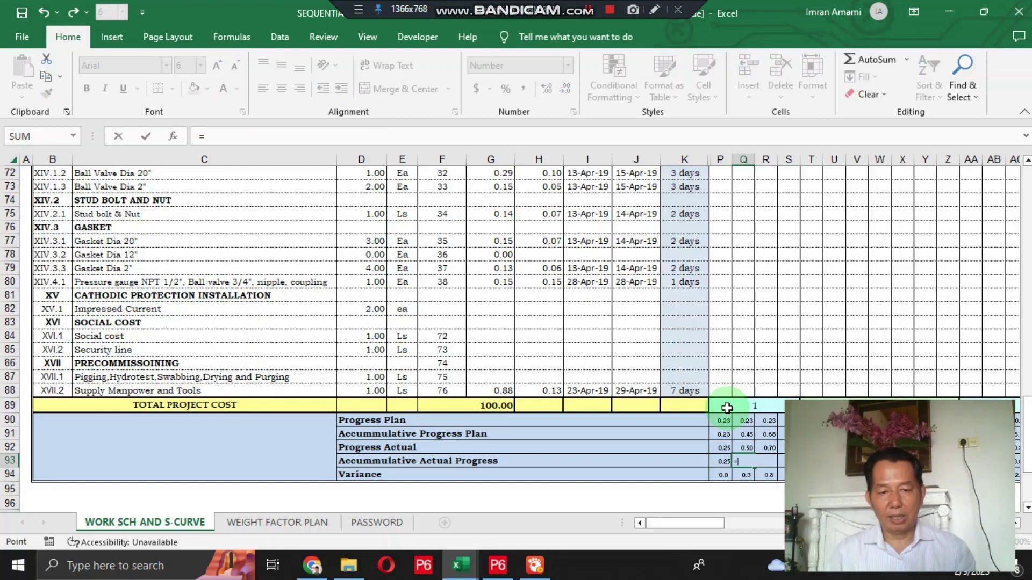
key(Up)
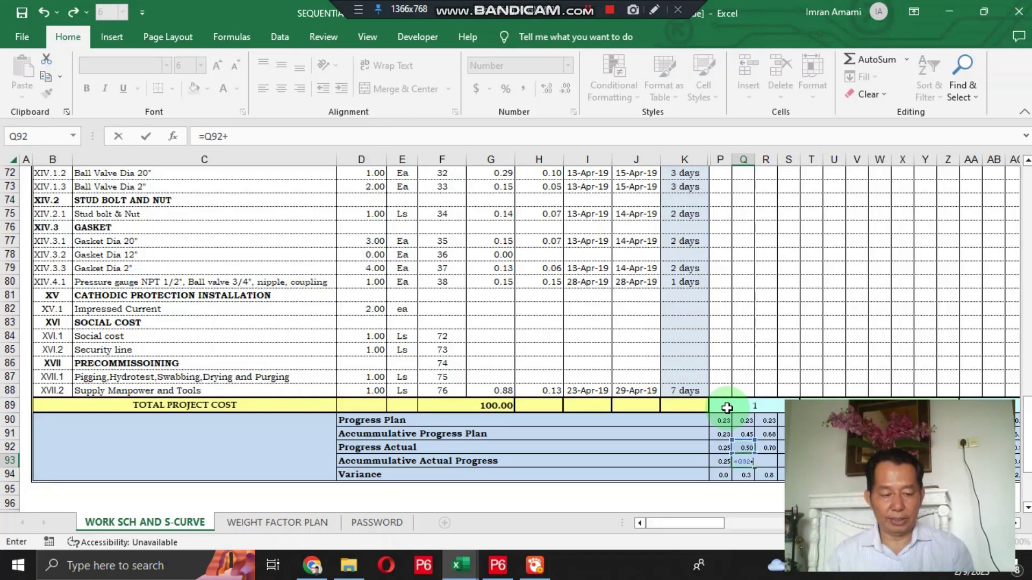
text(+)
key(Left)
key(Return)
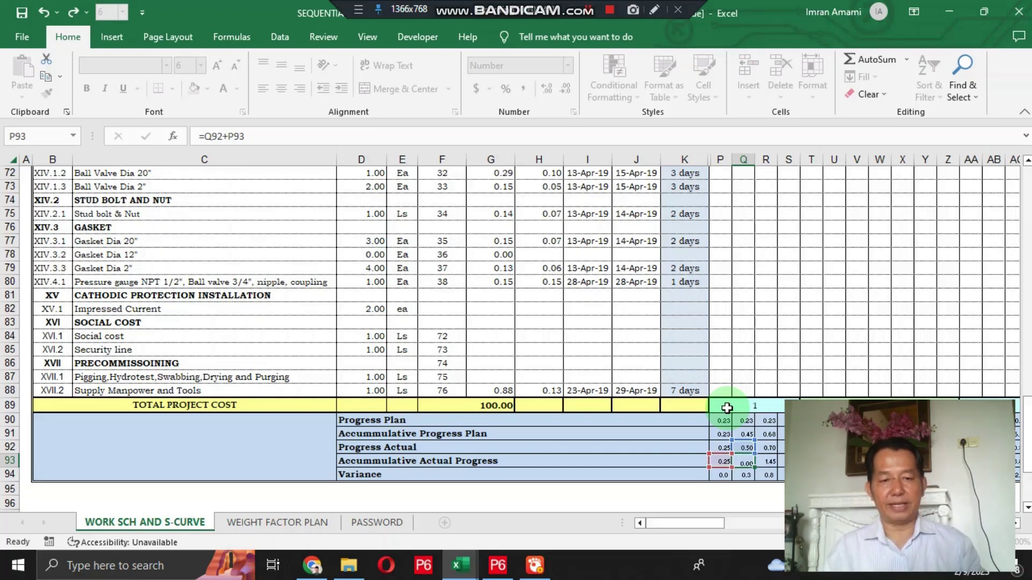
key(Up)
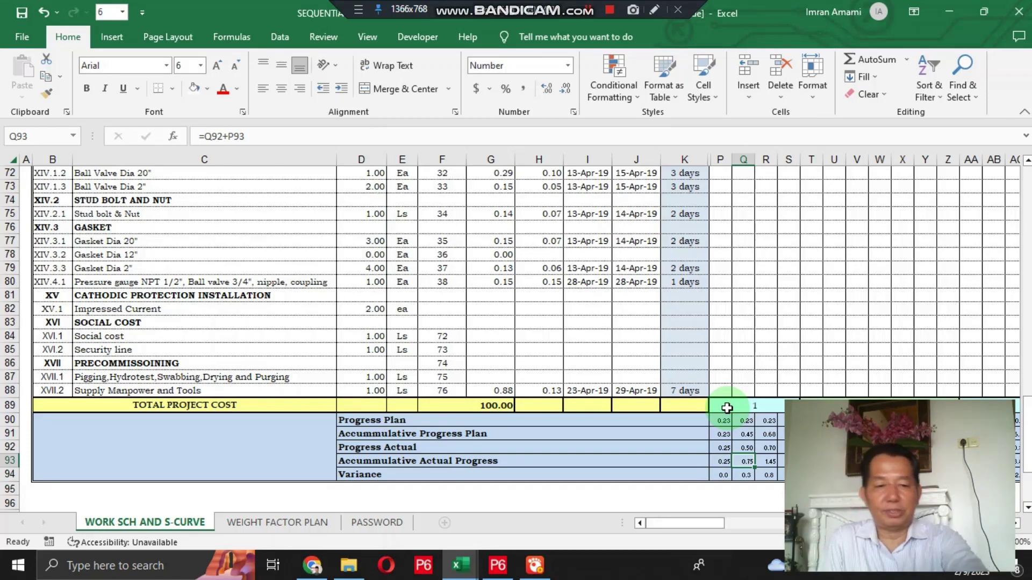
Enter =P93-P91 in P94 as the first day's Variance, subtracting the accumulative plan from the accumulative actual progress
key(Down)
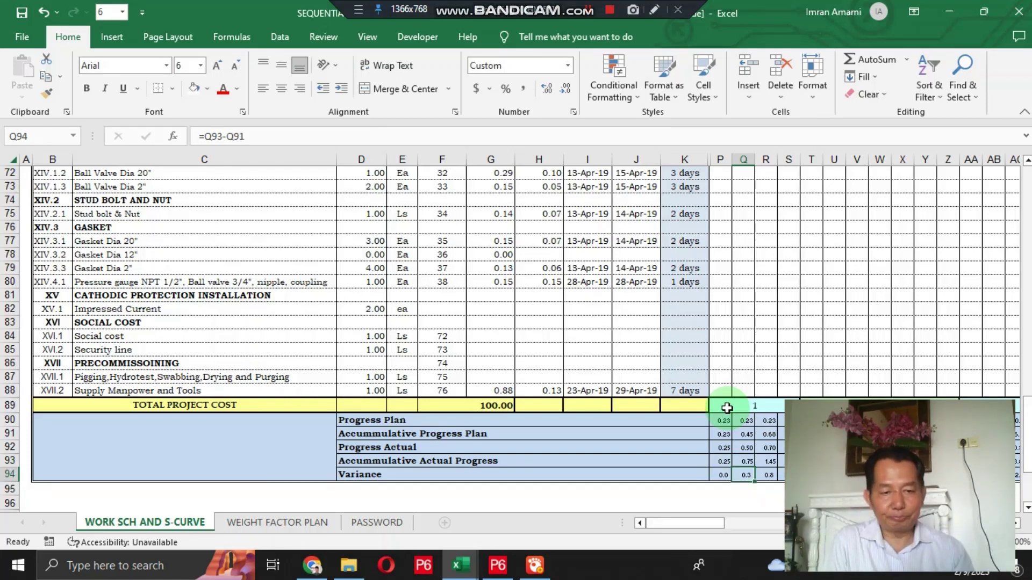
key(Left)
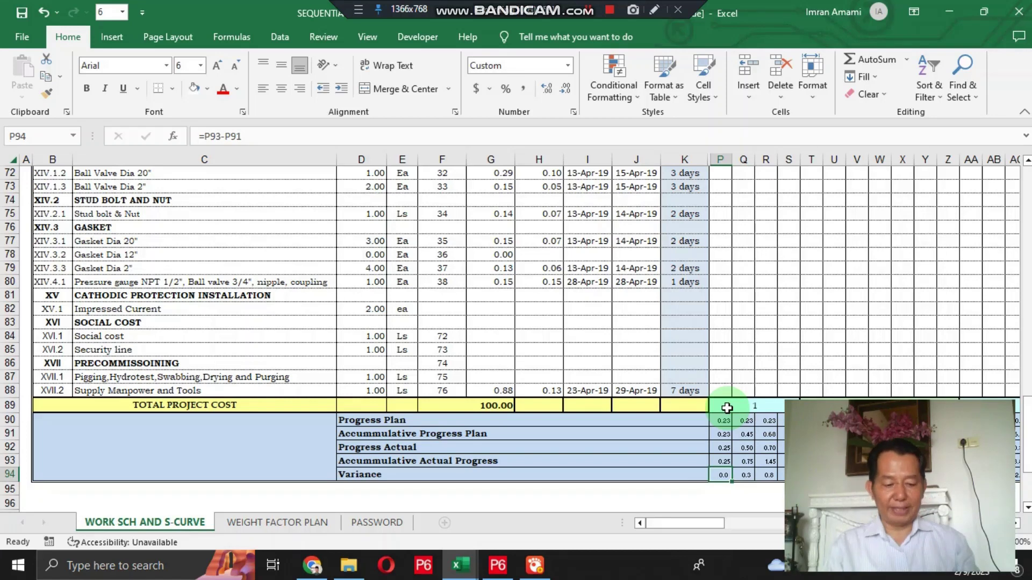
text(=)
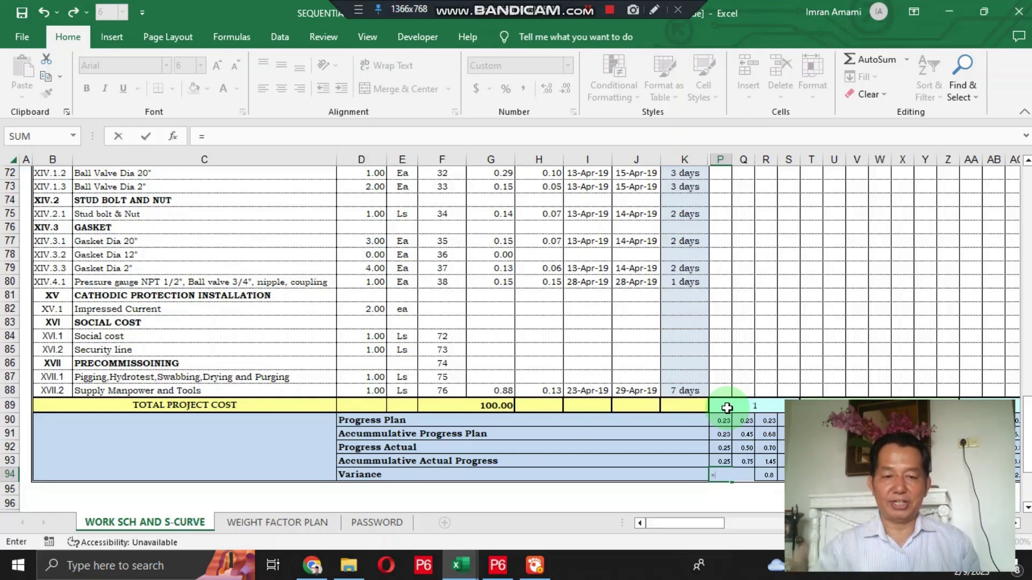
key(Up)
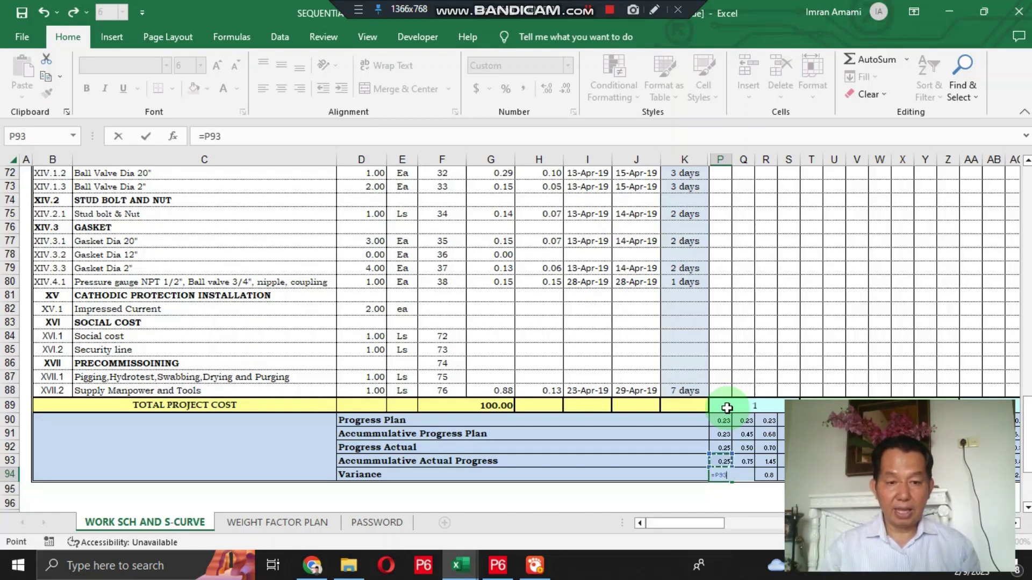
text(-)
key(Up)
key(Up)
key(Up)
key(ctrl+Return)
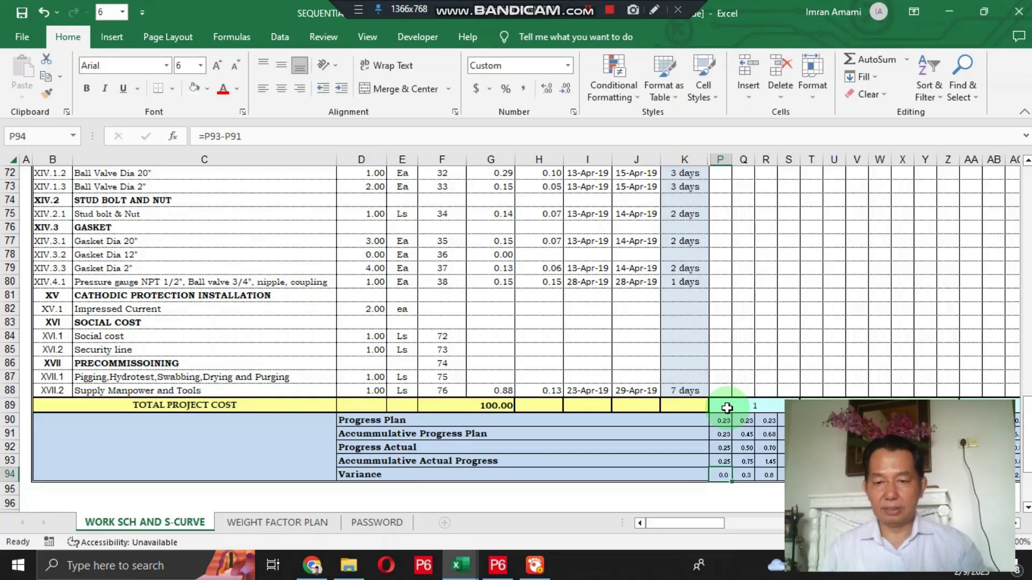
Examine the cells referenced by the Variance formulas in P94 and Q94, and look over the upper schedule rows
double_click(722, 474)
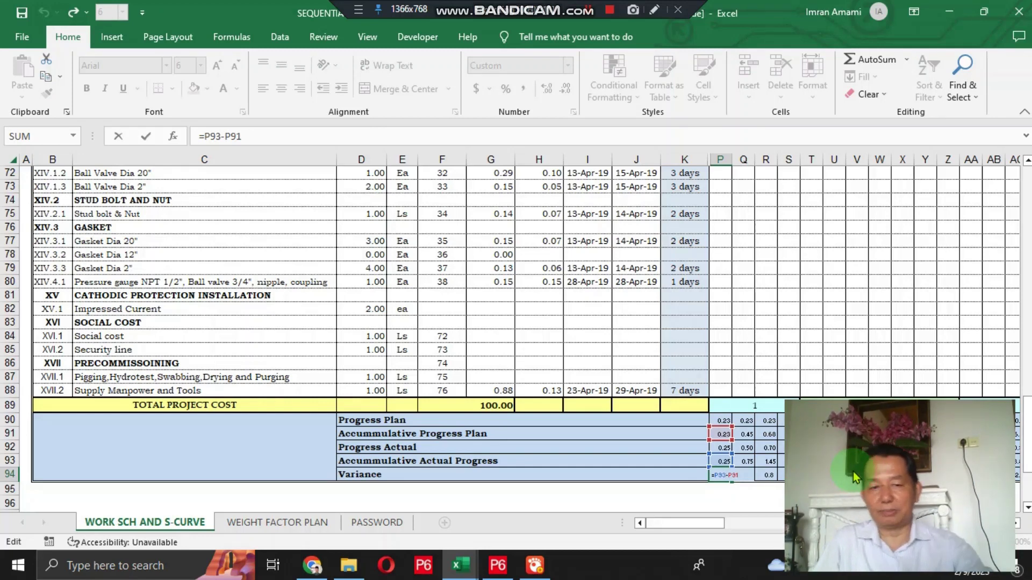
key(Tab)
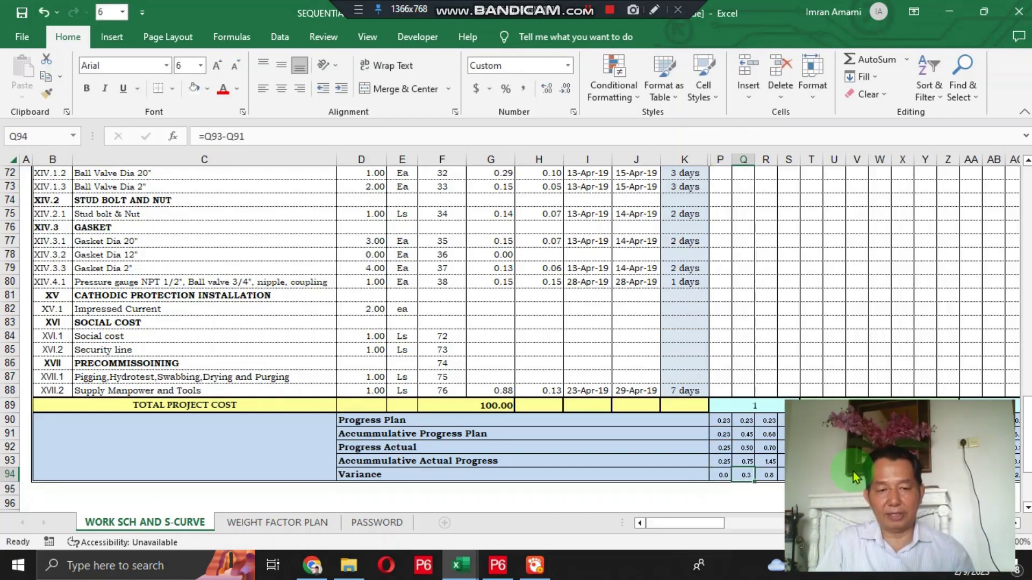
key(Left)
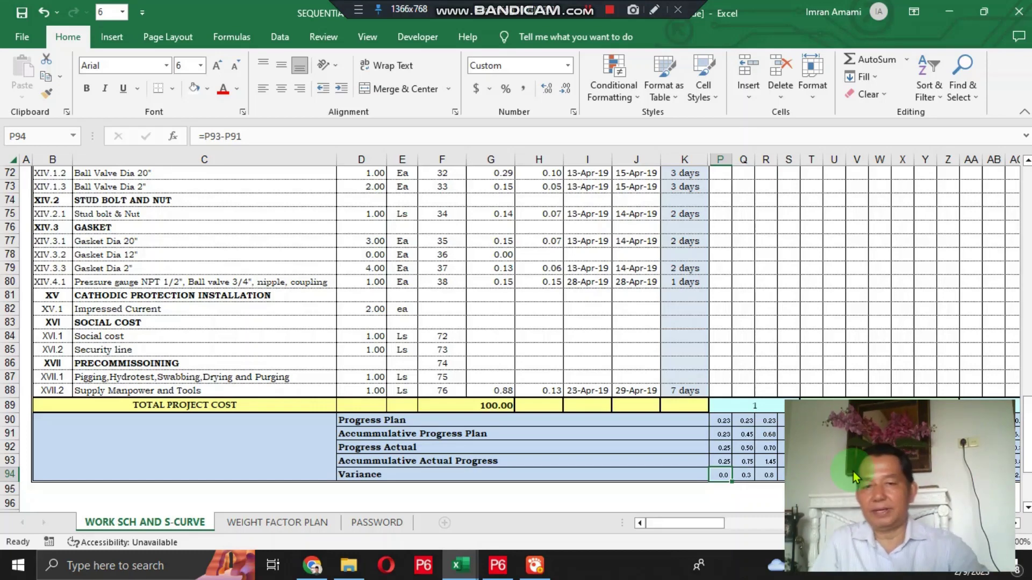
scroll(815, 293, up, 16)
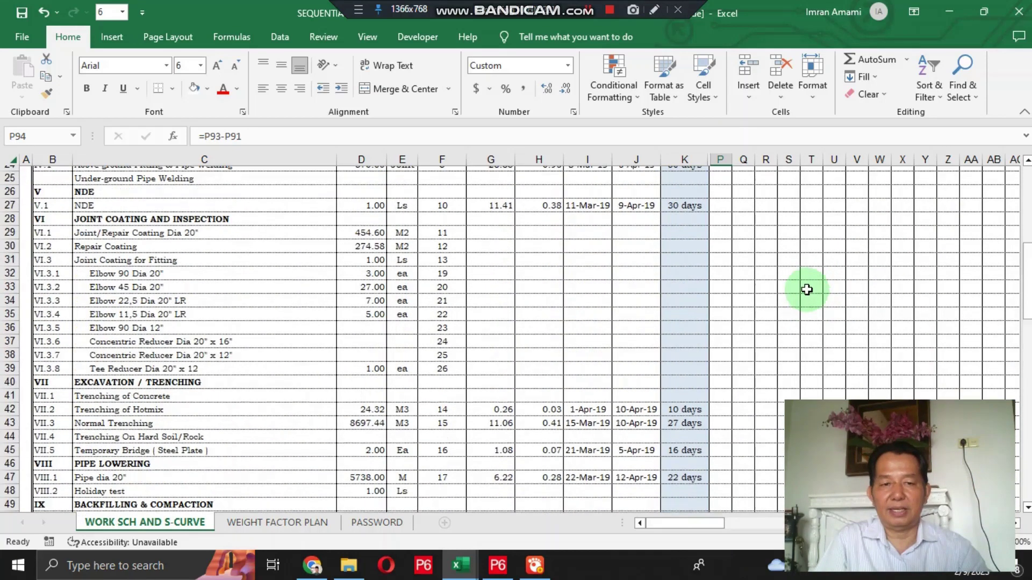
scroll(807, 289, up, 1)
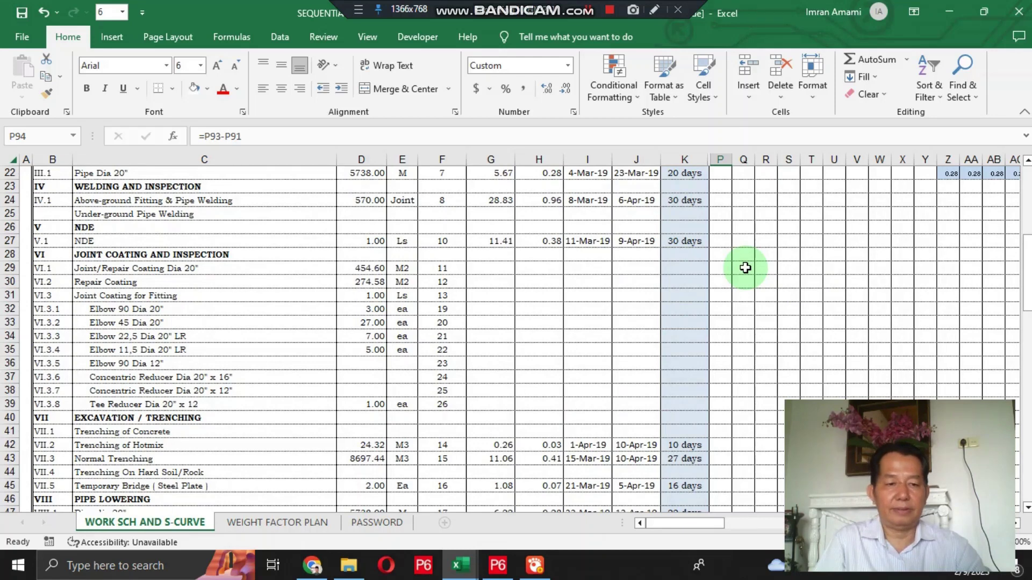
Insert a basic 2-D Line chart from the Accummulative Progress Plan values in P91:CD91
key(Up)
key(Up)
key(Up)
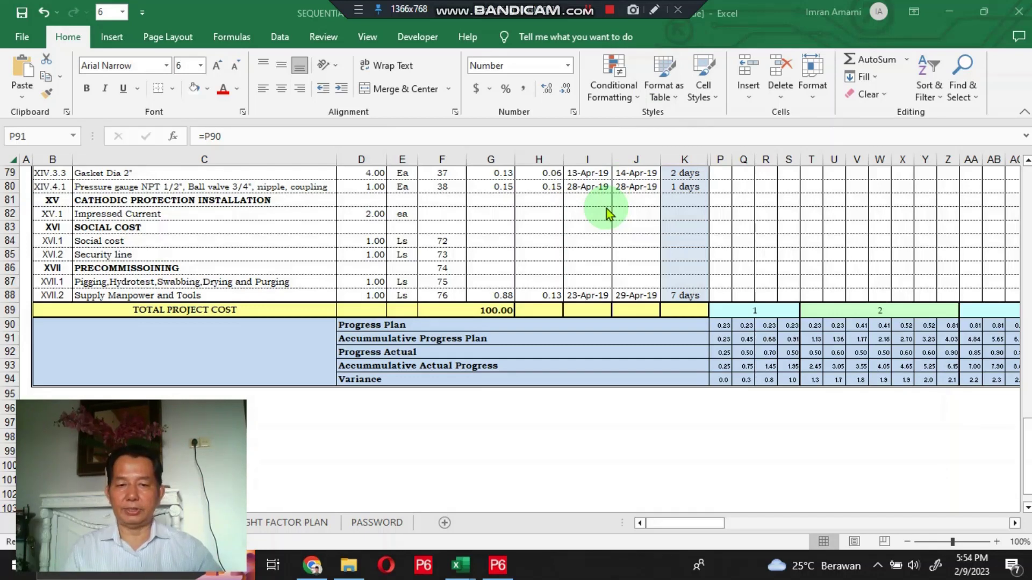
click(722, 338)
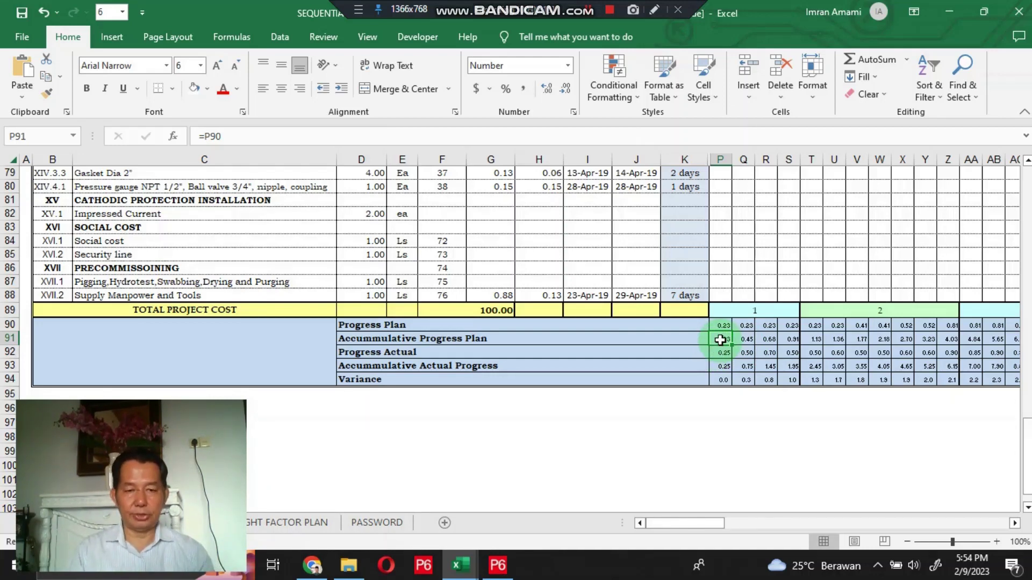
key(shift+Right)
key(shift+Right)
key(shift+Right)
key(shift+Right)
key(shift+Right)
key(shift+Right)
key(shift+Right)
key(shift+Right)
key(shift+Right)
key(shift+Right)
key(shift+Right)
key(shift+Right)
key(shift+Right)
key(shift+Right)
key(shift+Right)
key(shift+Right)
key(shift+Right)
key(shift+Right)
key(shift+Right)
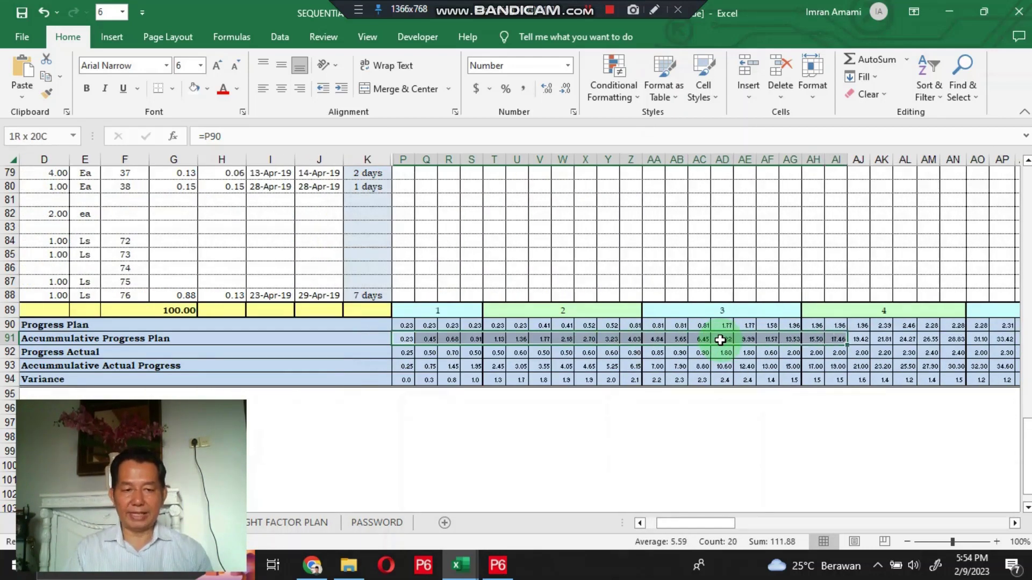
key(shift+Right)
key(shift+Right)
key(shift+Right)
key(shift+Right)
key(shift+Right)
key(shift+Right)
key(shift+Right)
key(shift+Right)
key(shift+Right)
key(shift+Right)
key(shift+Right)
key(shift+Right)
key(shift+Right)
key(shift+Right)
key(shift+Right)
key(shift+Right)
key(shift+Right)
key(shift+Right)
key(shift+Right)
key(shift+Right)
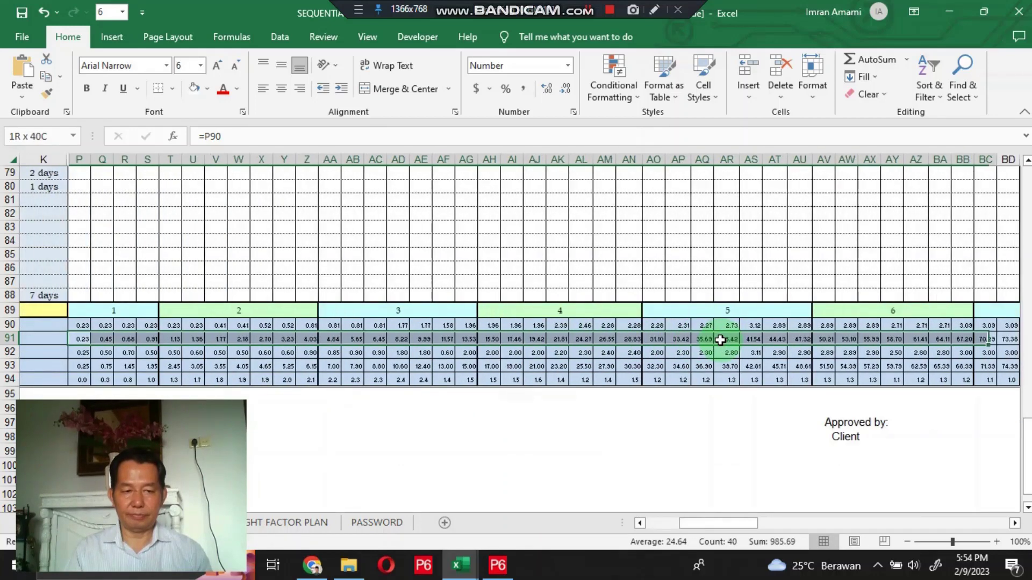
key(shift+Right)
key(shift+Right)
key(shift+Right)
key(shift+Right)
key(shift+Right)
key(shift+Right)
key(shift+Right)
key(shift+Right)
key(shift+Right)
key(shift+Right)
key(shift+Right)
key(shift+Right)
key(shift+Right)
key(shift+Right)
key(shift+Right)
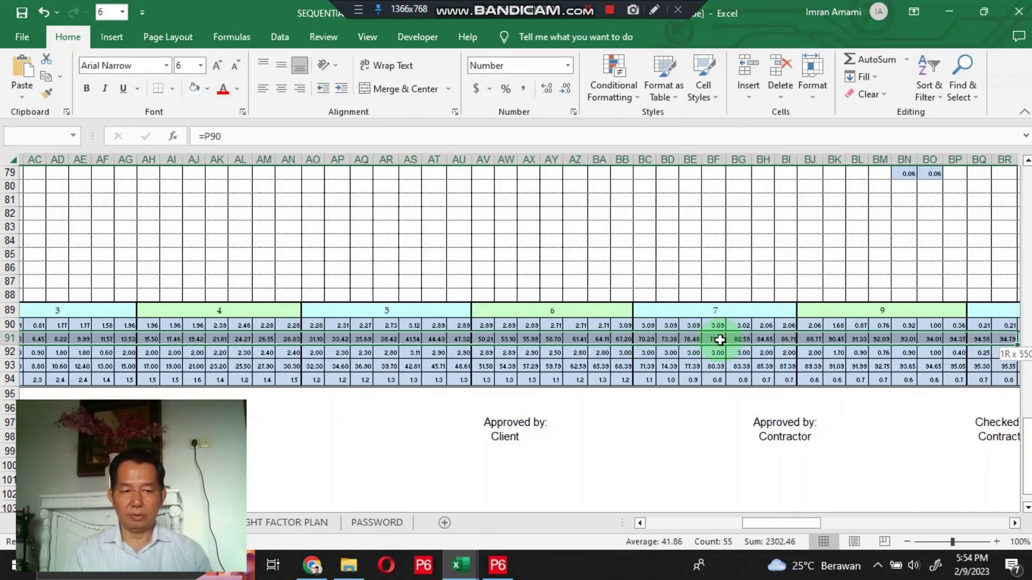
key(shift+Right)
key(shift+Right)
key(shift+Right)
key(shift+Right)
key(shift+Right)
key(shift+Right)
key(shift+Right)
key(shift+Right)
key(shift+Right)
key(shift+Right)
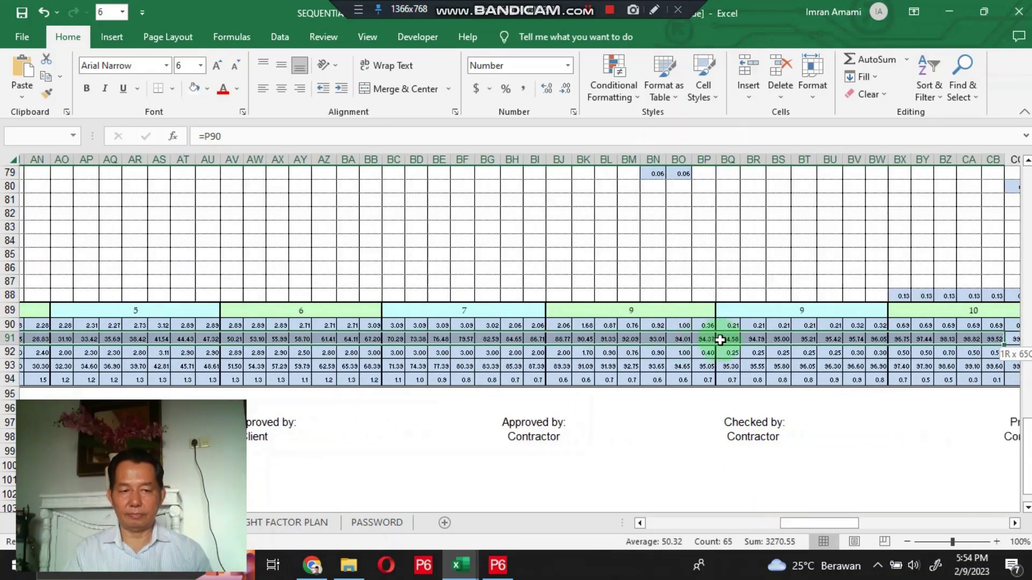
key(shift+Right)
key(shift+Right)
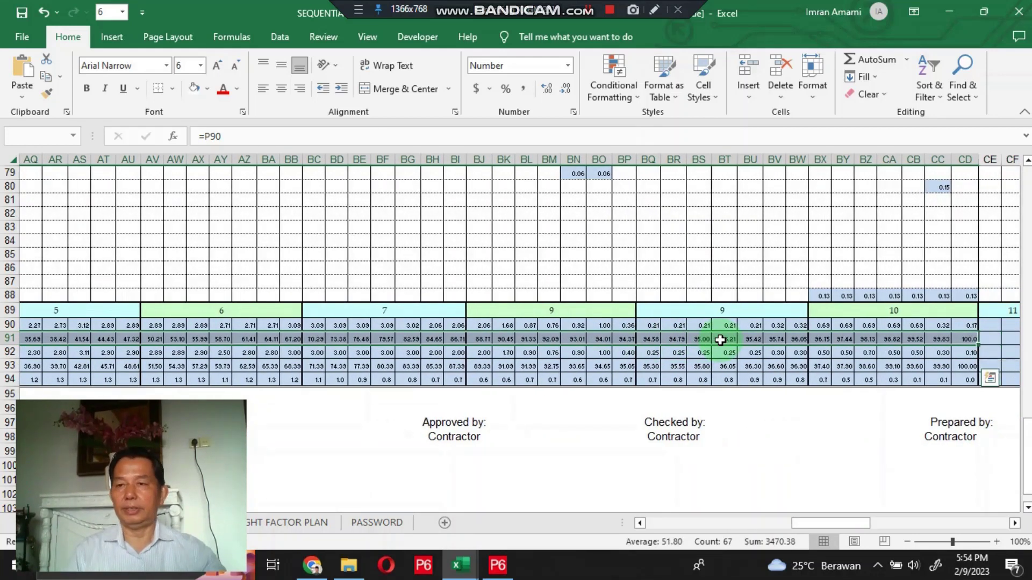
click(112, 36)
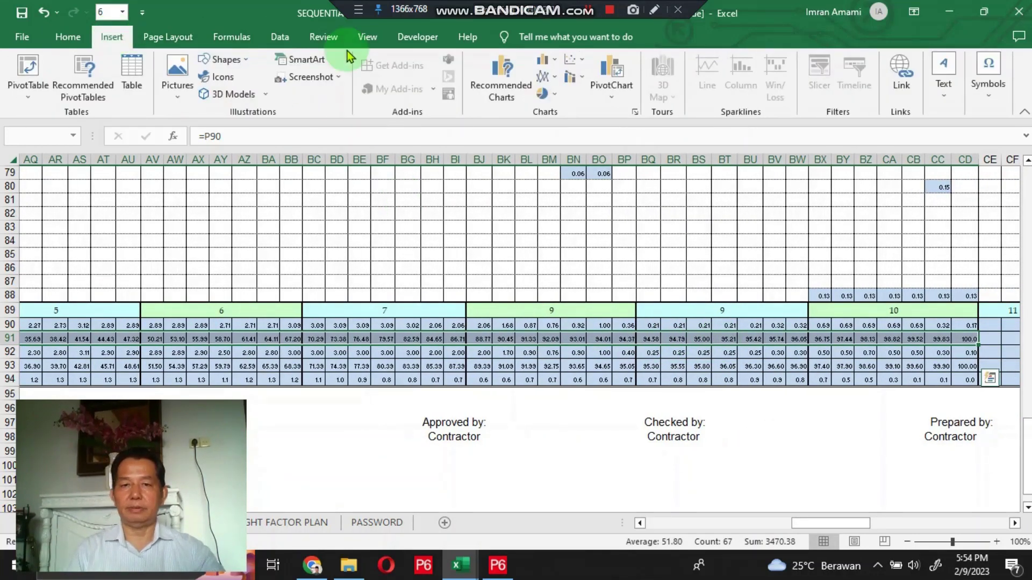
click(542, 78)
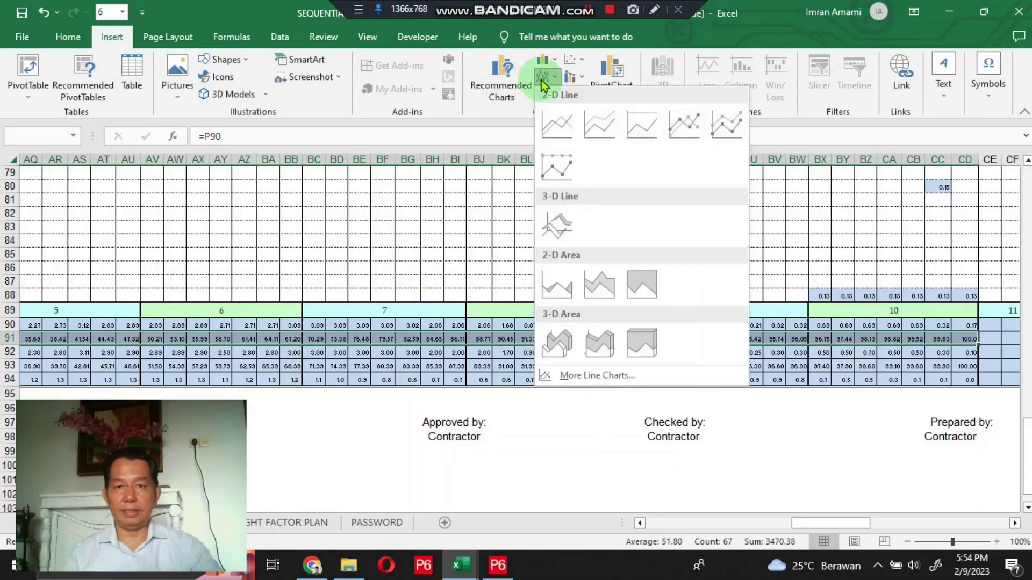
click(561, 121)
Set the maximum bound of the chart's vertical axis to 100
click(362, 293)
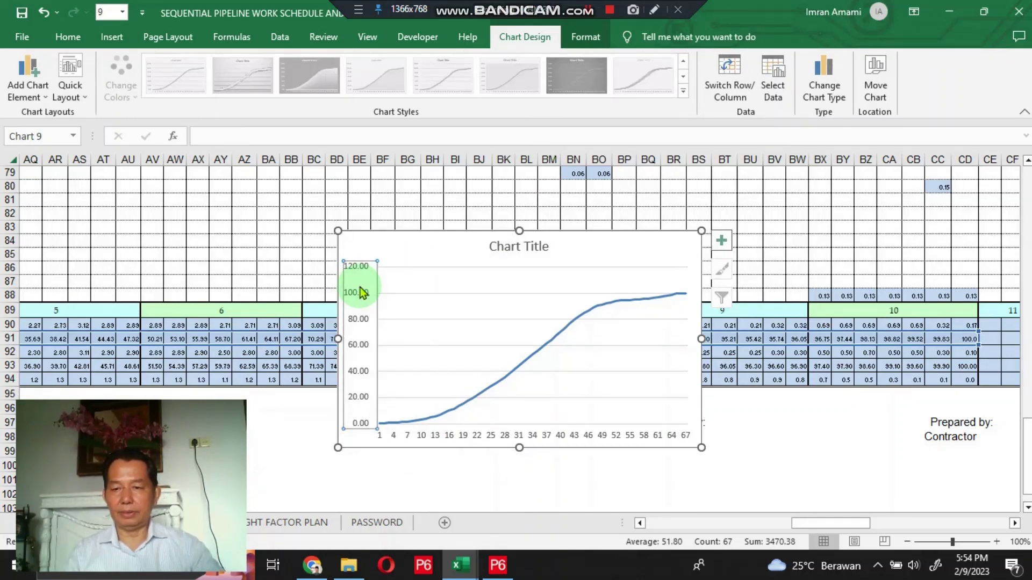
right_click(361, 292)
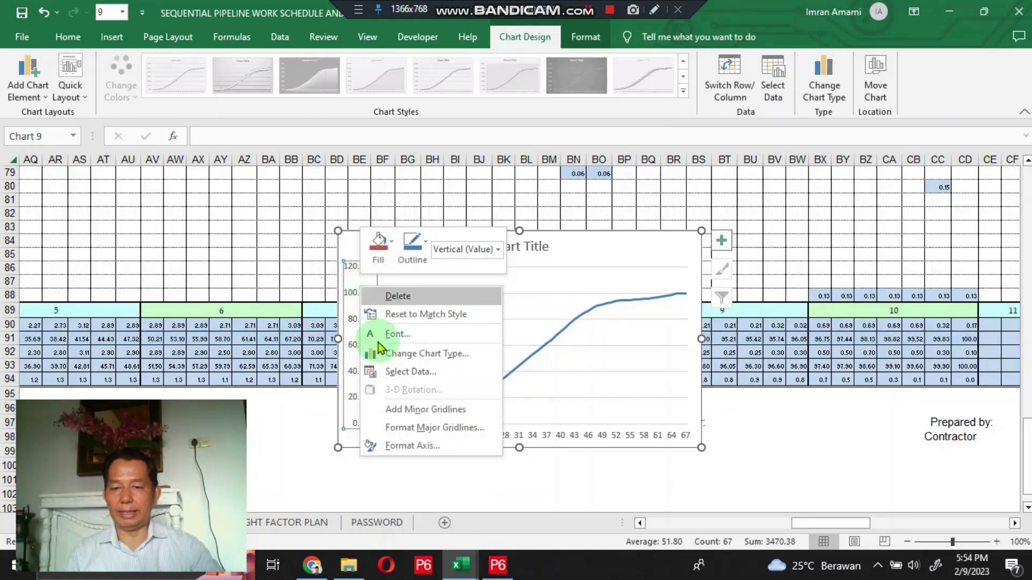
click(386, 444)
click(940, 314)
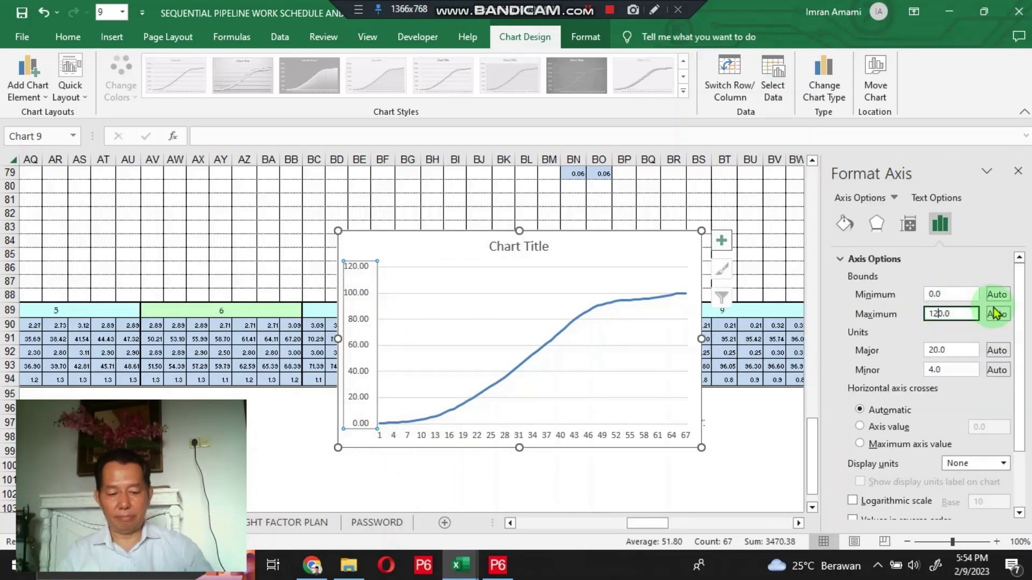
key(BackSpace)
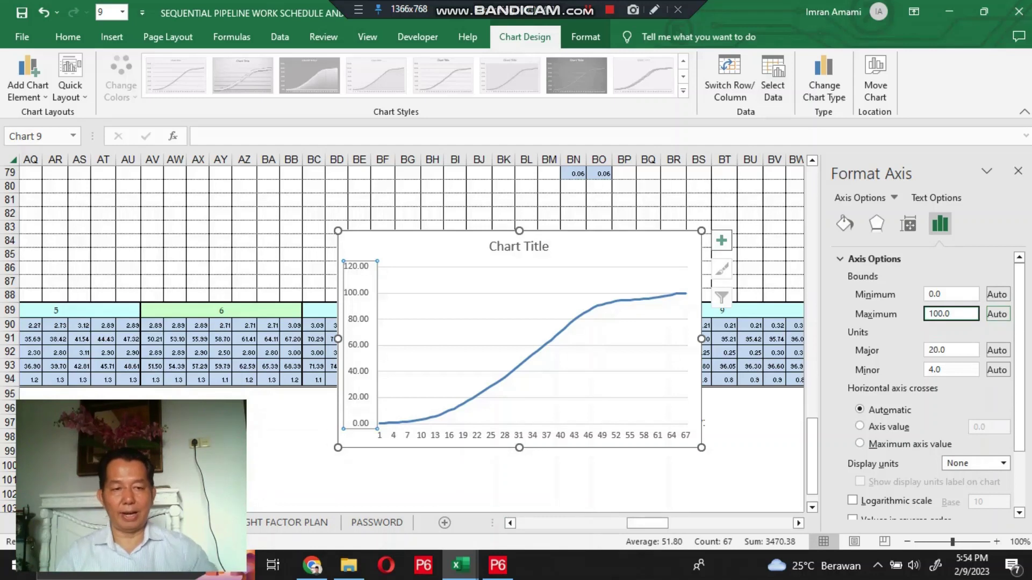
text(0)
key(Return)
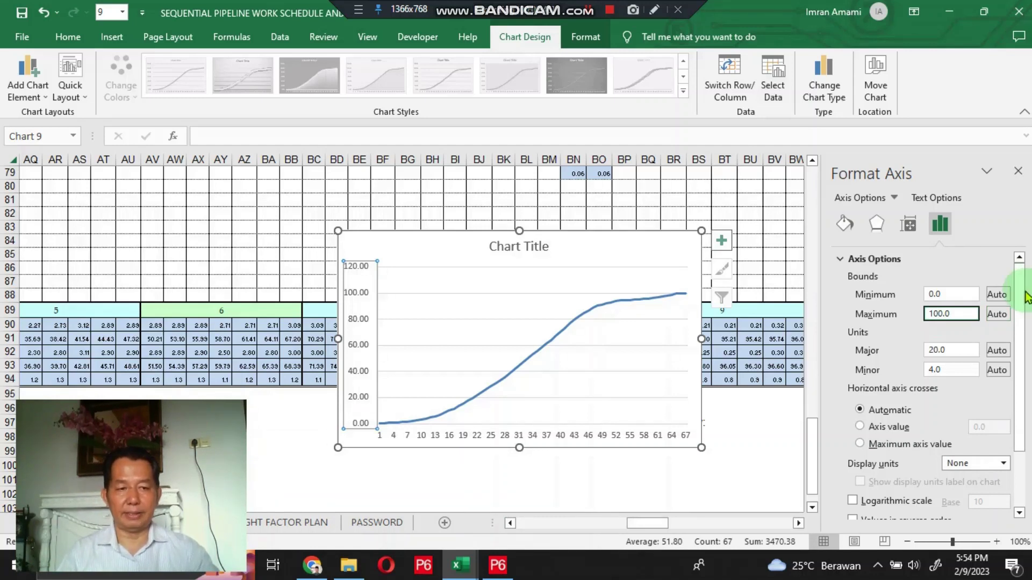
Set the label position of the chart's vertical axis to High
click(356, 303)
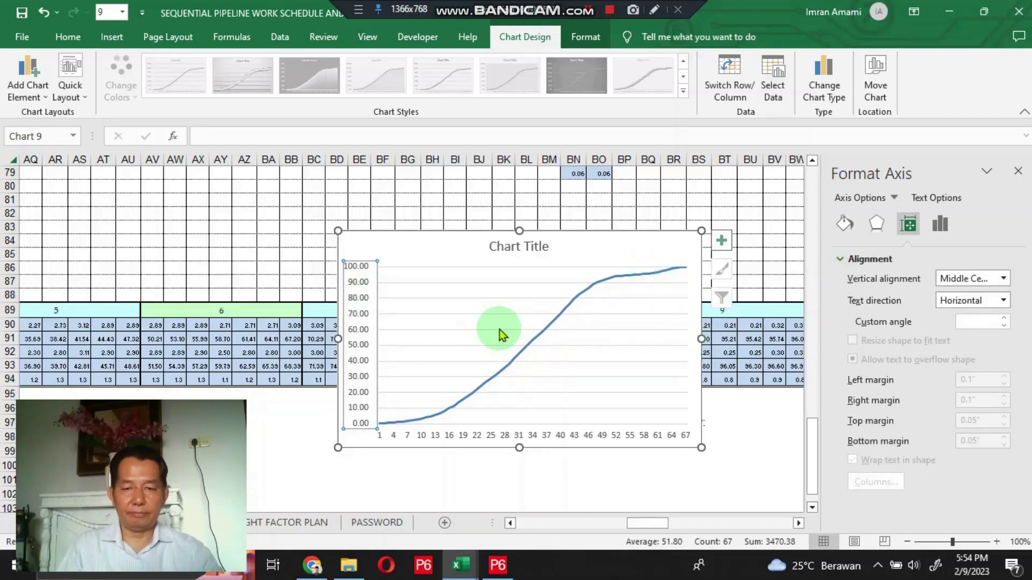
right_click(356, 326)
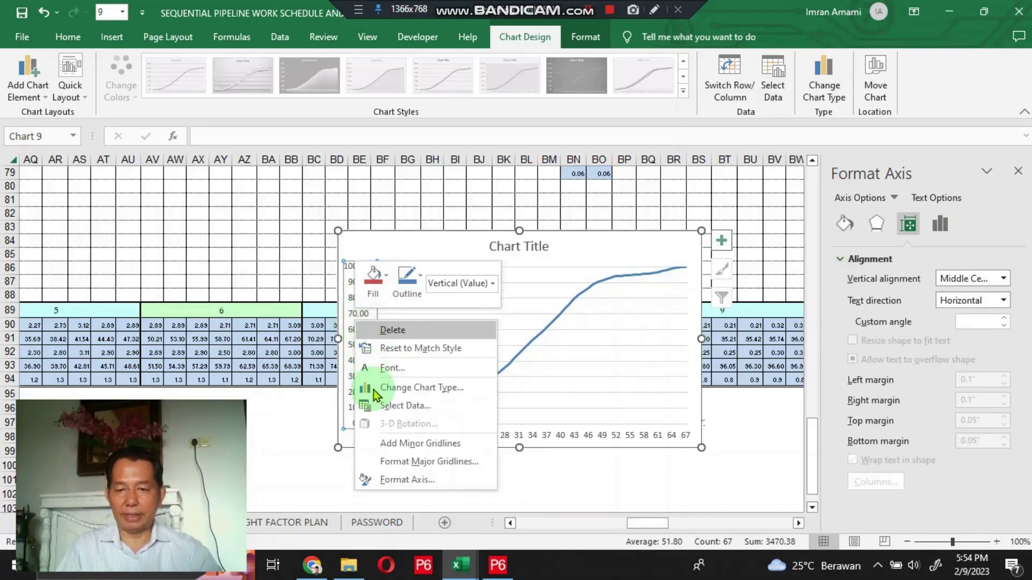
click(387, 478)
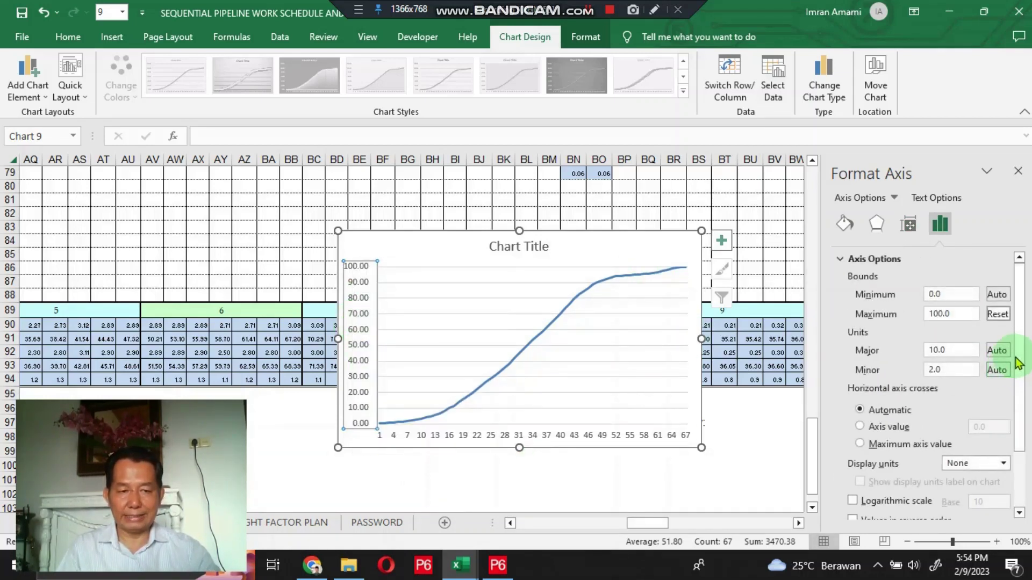
scroll(1000, 376, down, 3)
click(861, 491)
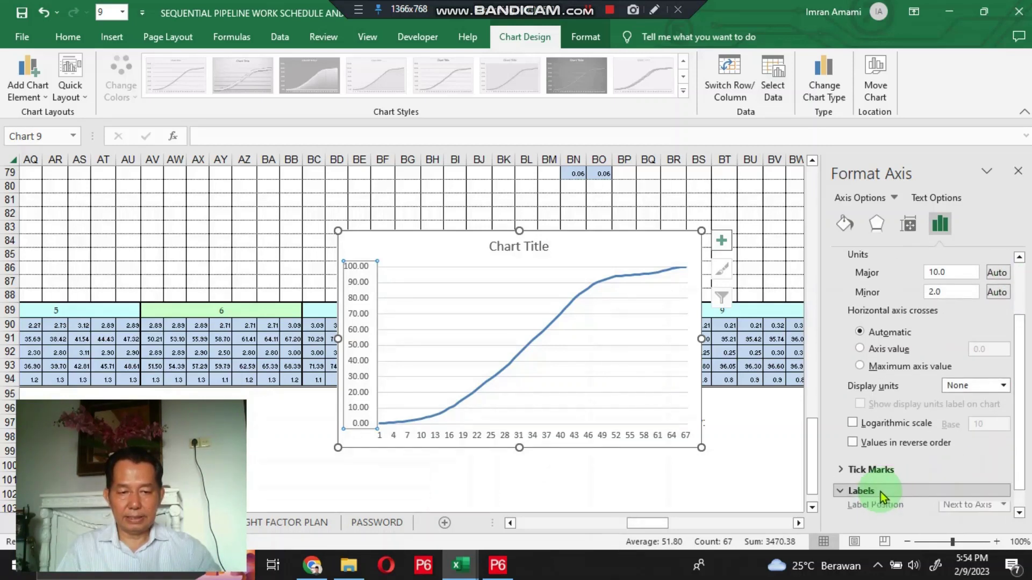
click(999, 513)
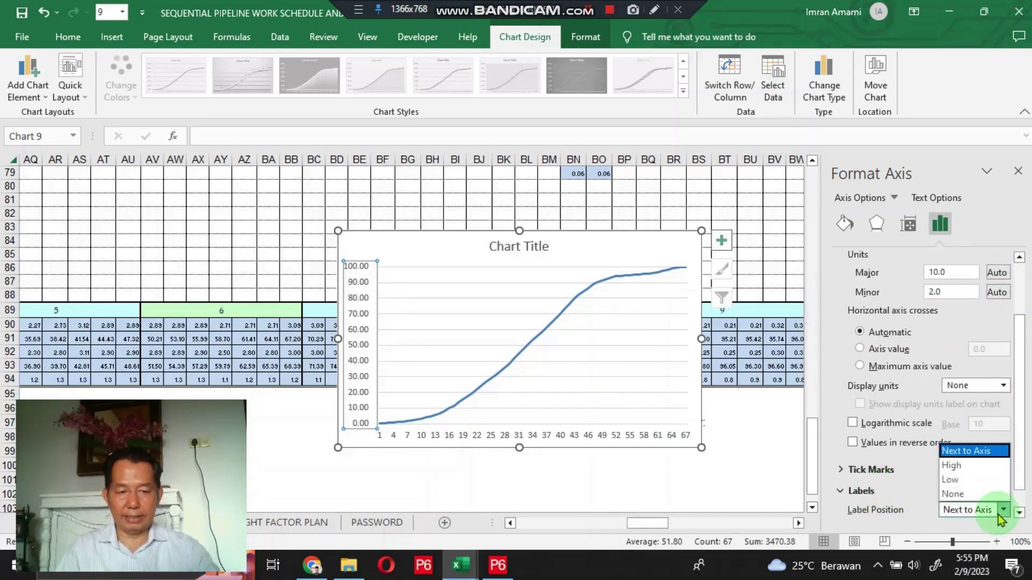
click(960, 466)
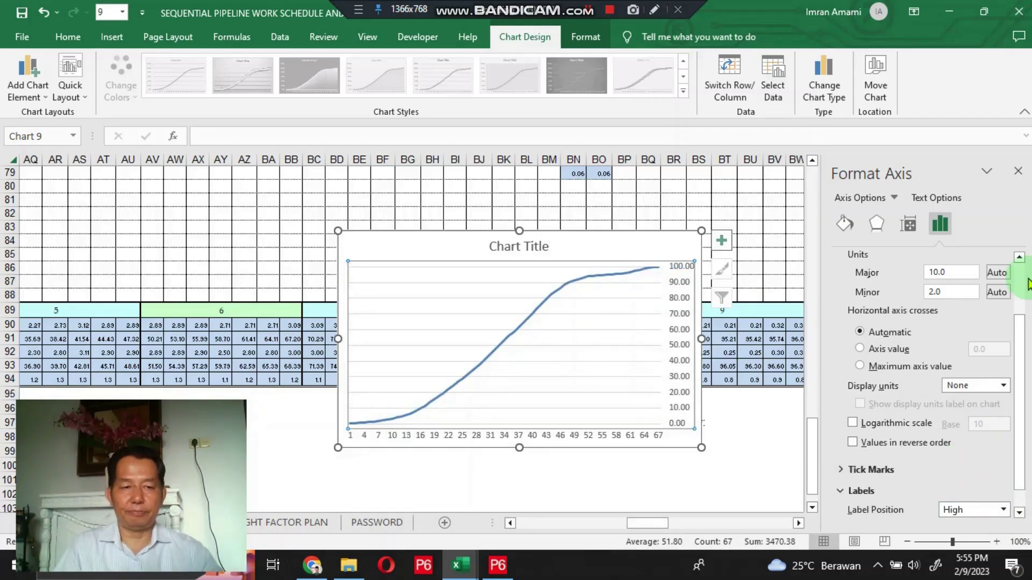
Set the vertical axis number format to 0 decimal places
scroll(1020, 337, down, 1)
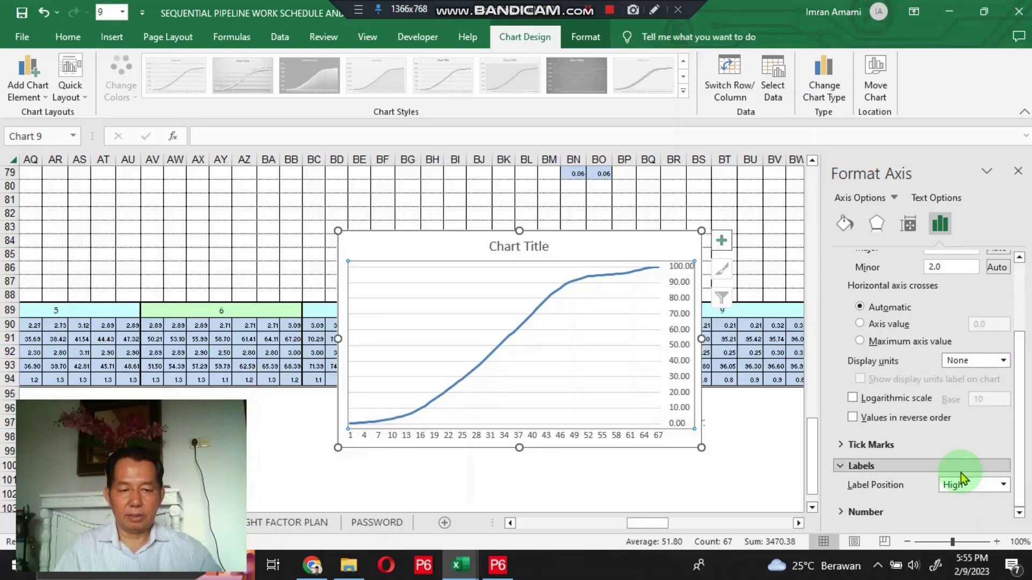
click(881, 513)
click(1015, 449)
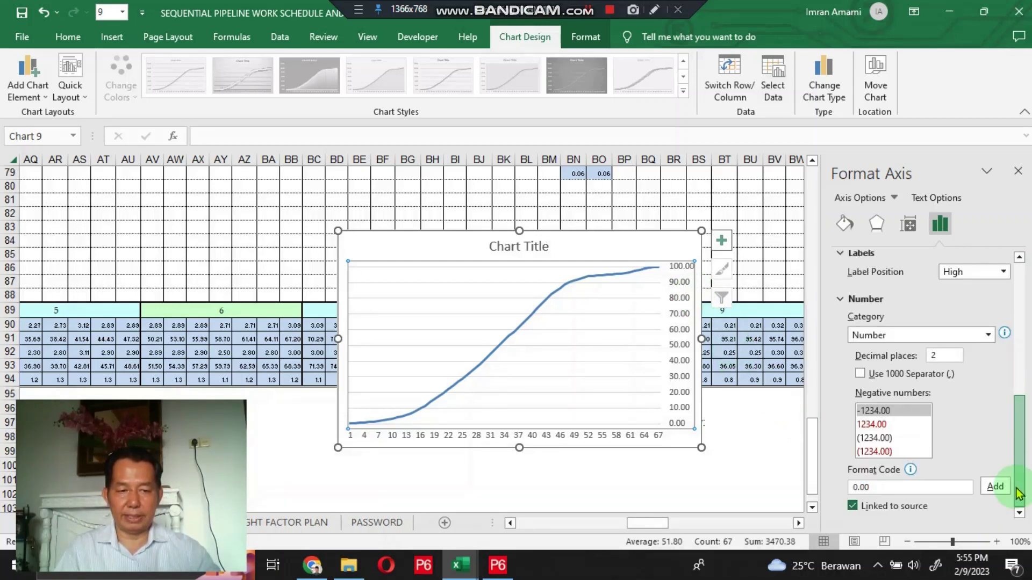
click(944, 355)
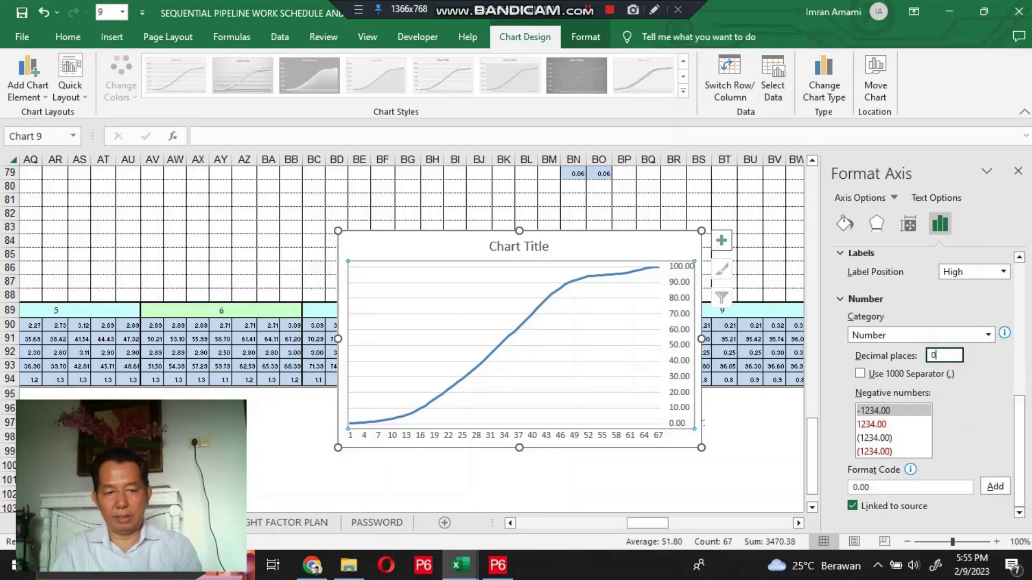
click(621, 324)
click(560, 282)
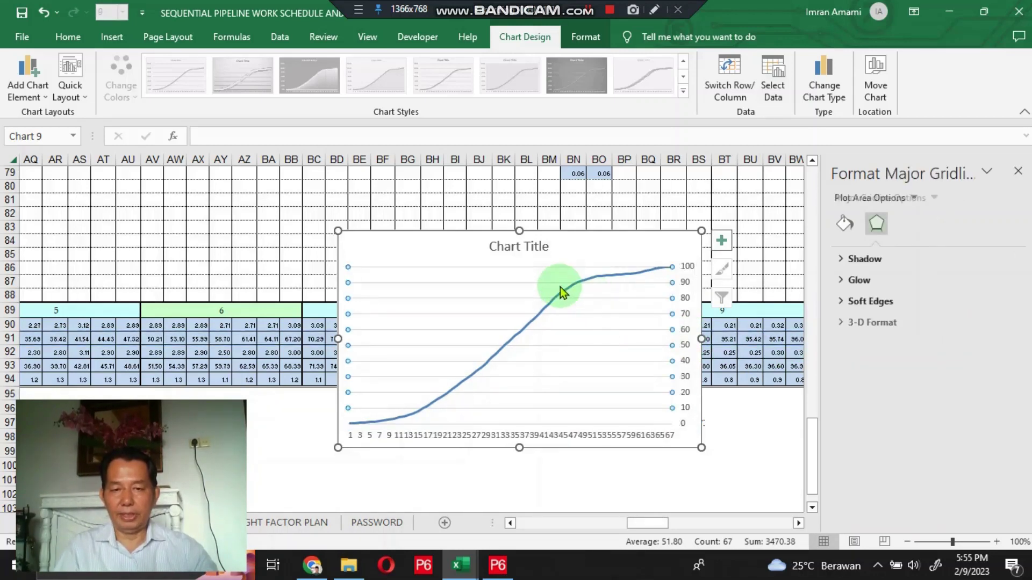
Delete the chart title and the horizontal axis from the S-curve chart
click(533, 252)
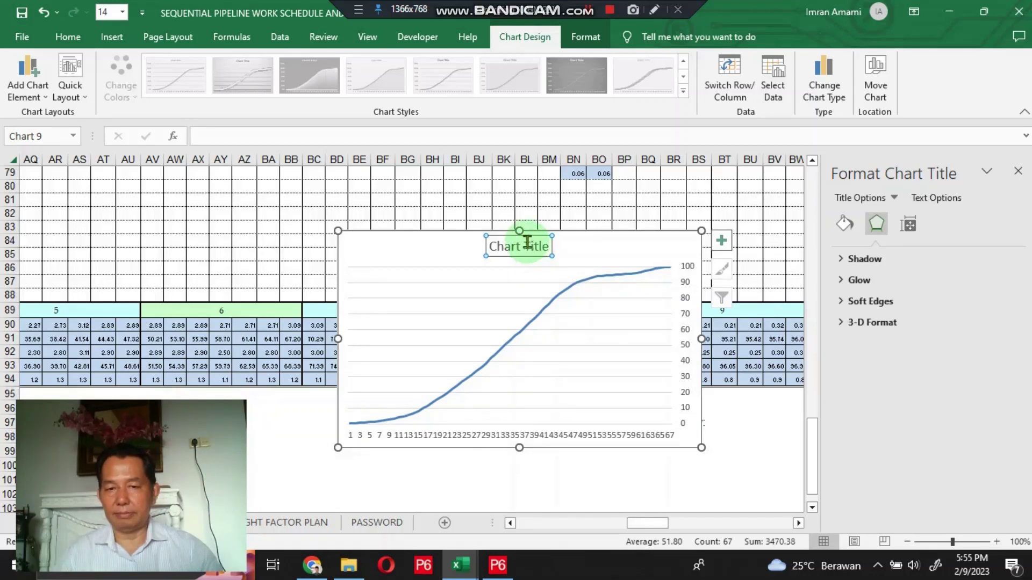
right_click(525, 237)
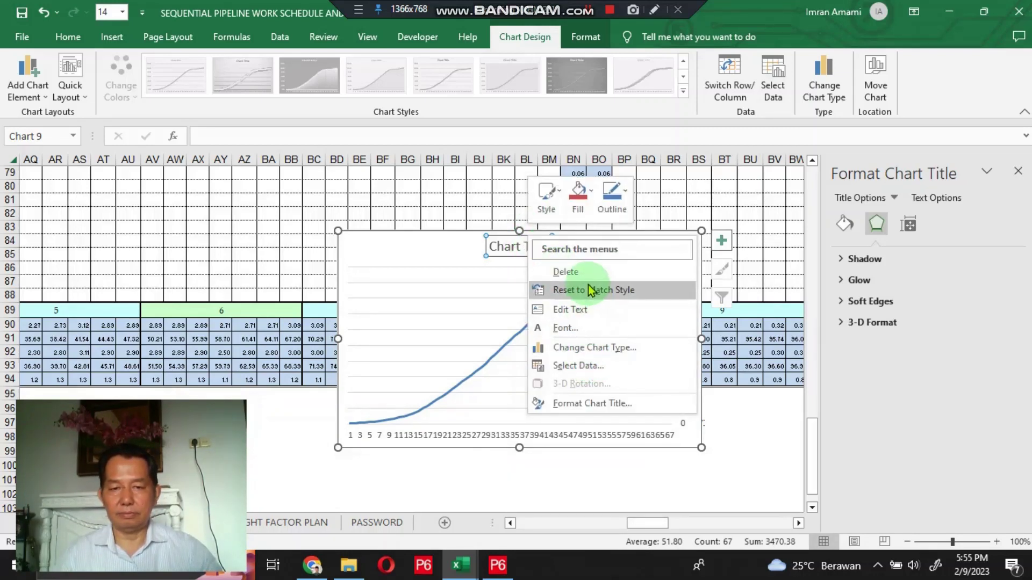
click(564, 290)
key(Delete)
click(398, 436)
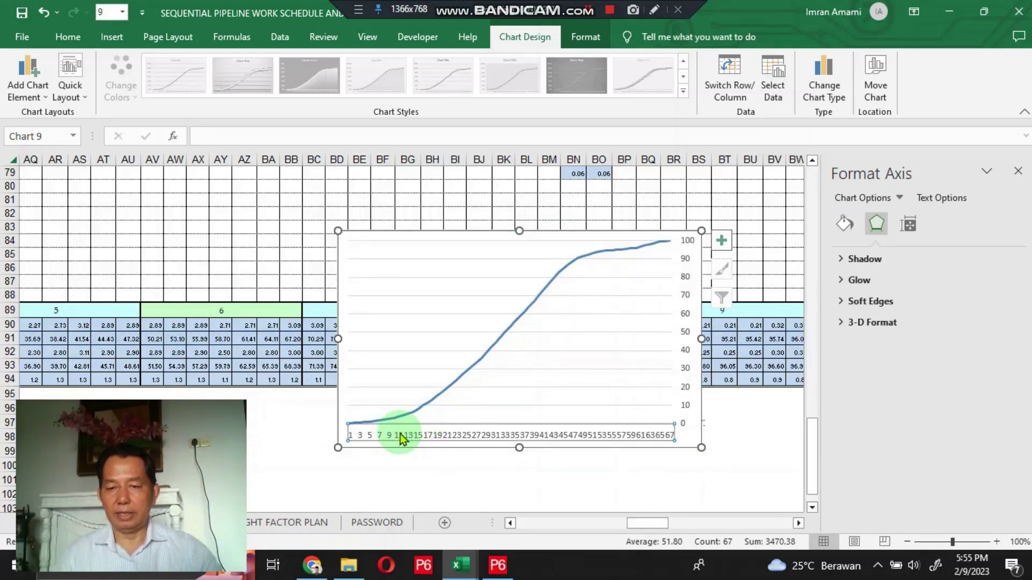
right_click(399, 436)
click(437, 272)
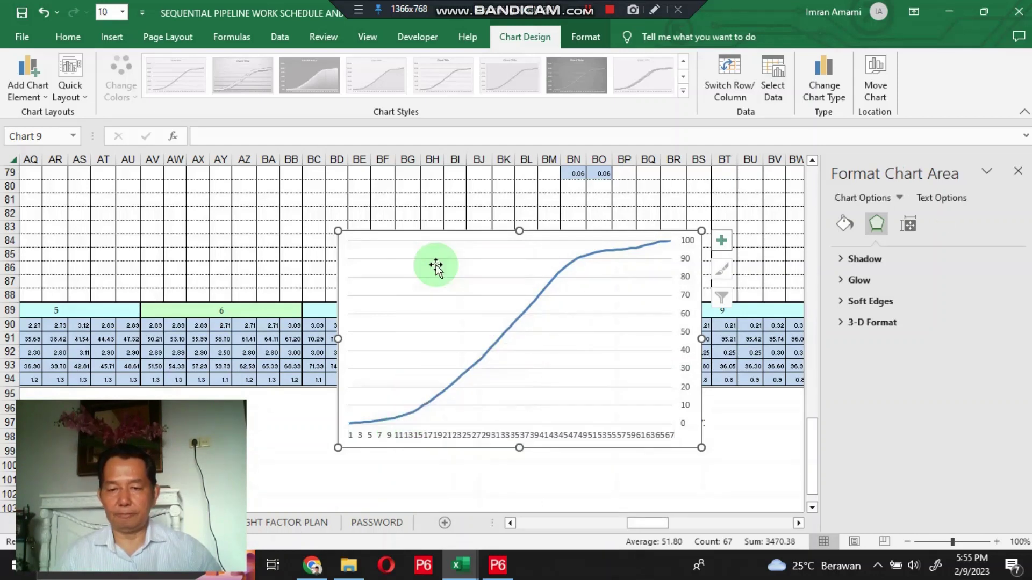
Format the chart's plot area with No fill and a No line border
click(436, 267)
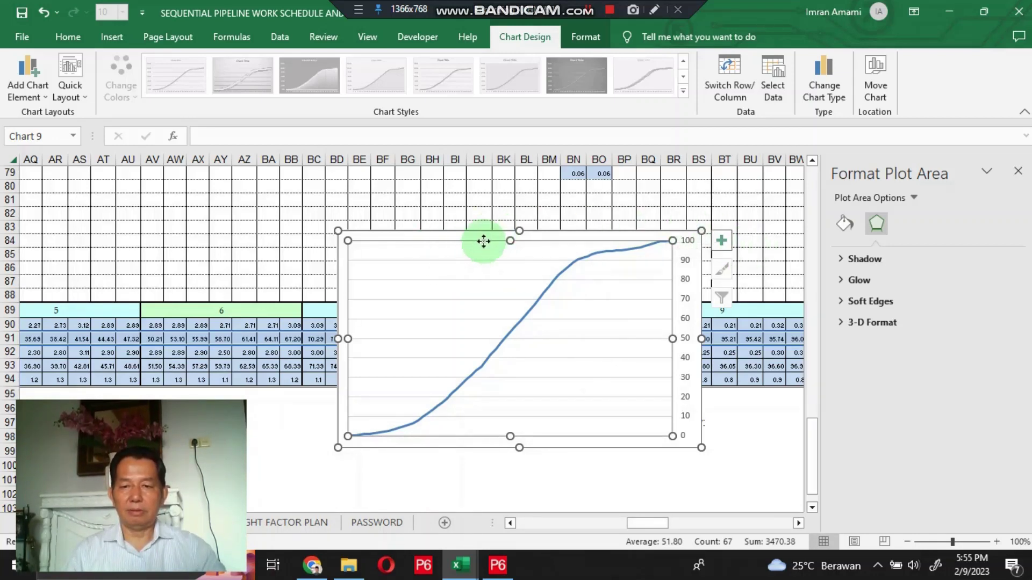
click(837, 233)
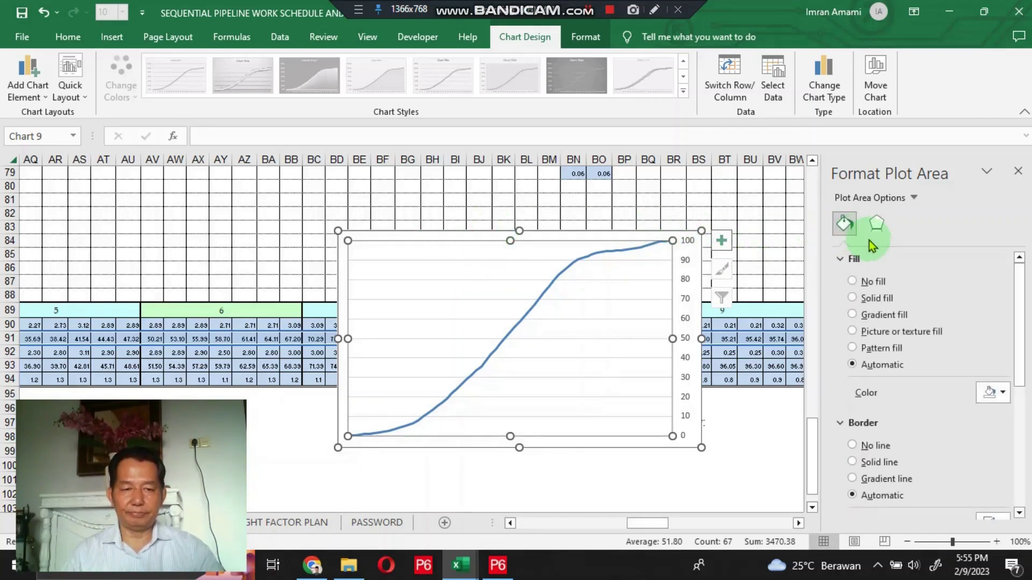
click(860, 283)
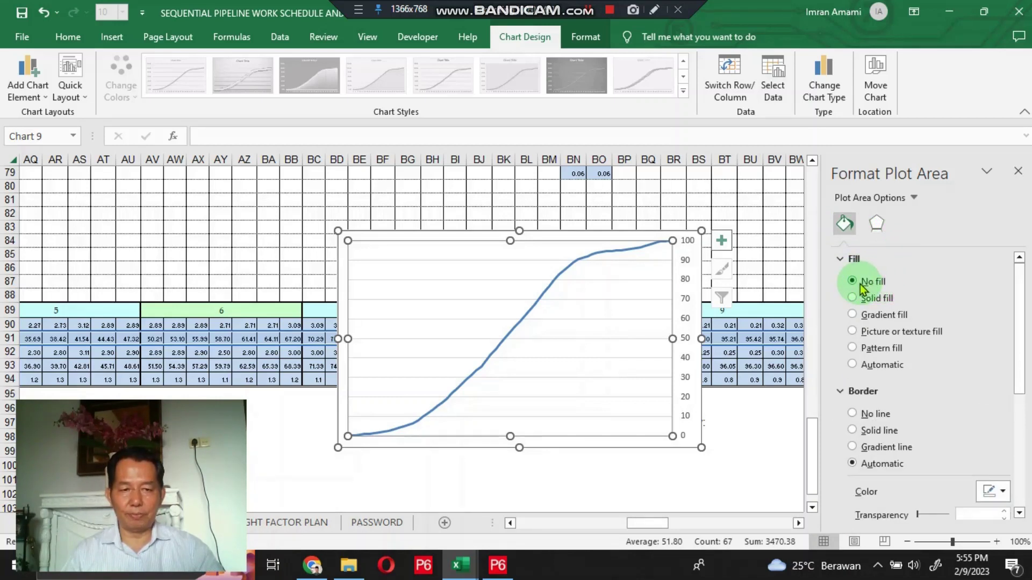
click(855, 414)
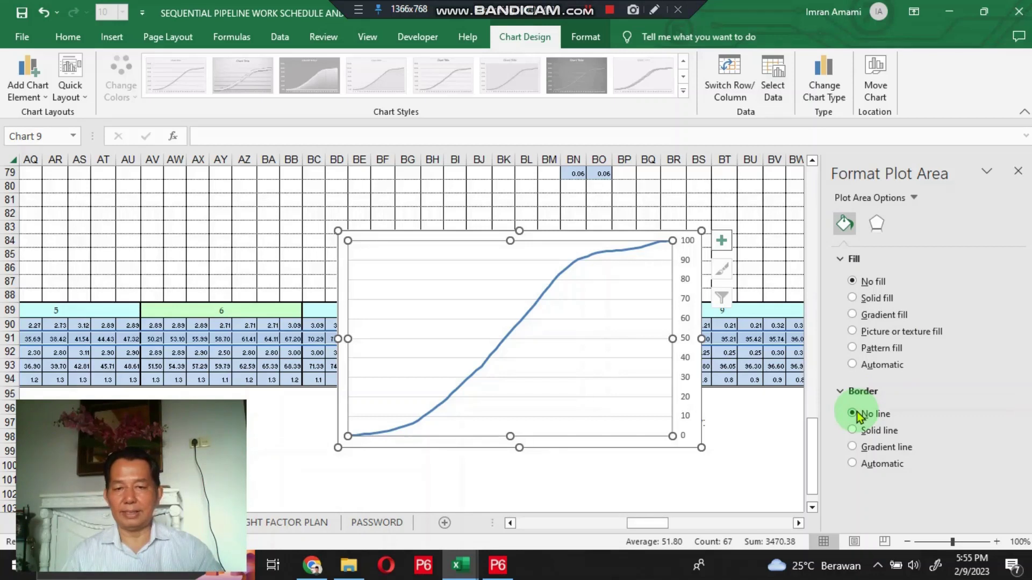
Make the chart area transparent with No fill and No line for its border
click(397, 230)
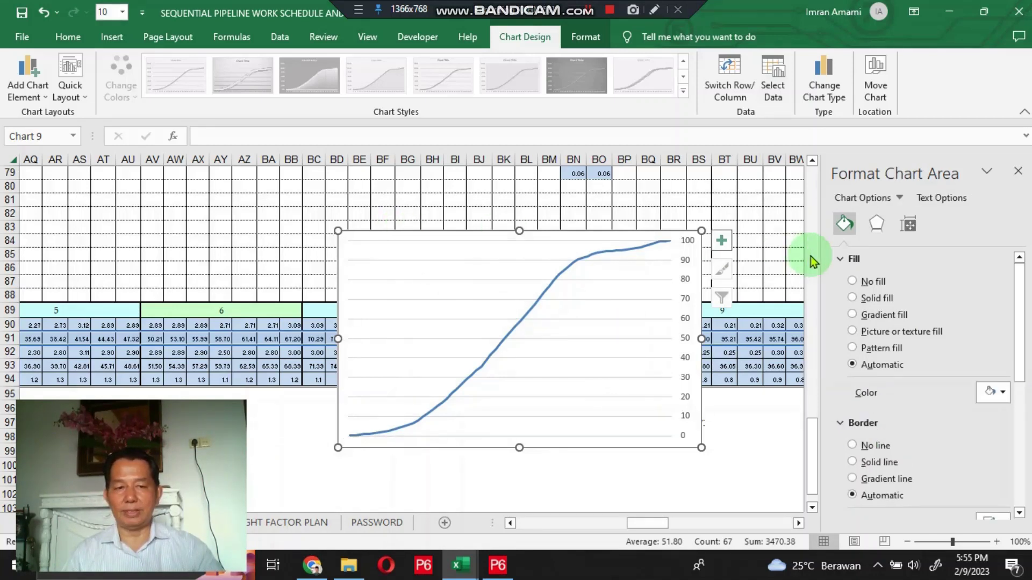
click(855, 282)
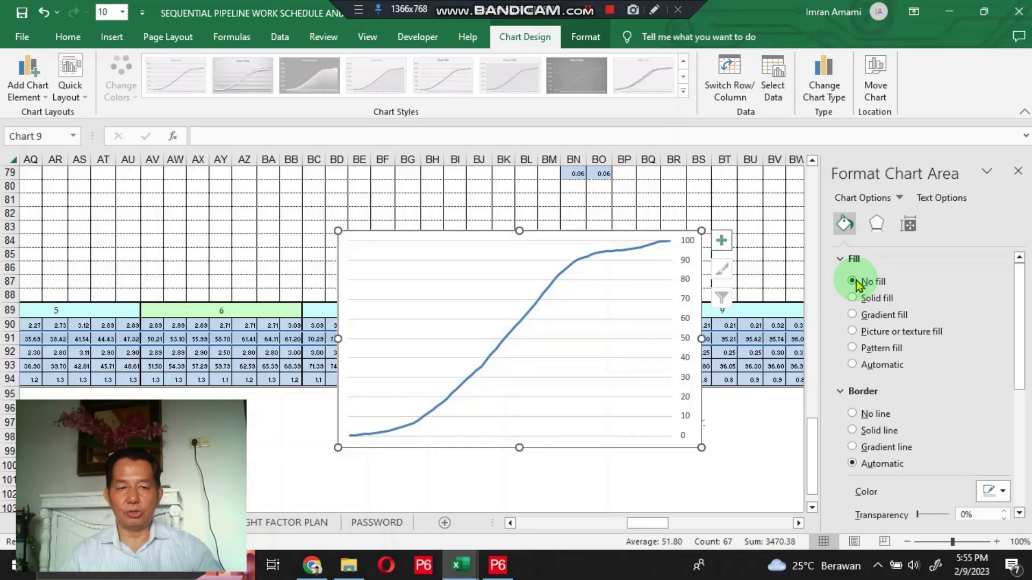
click(855, 414)
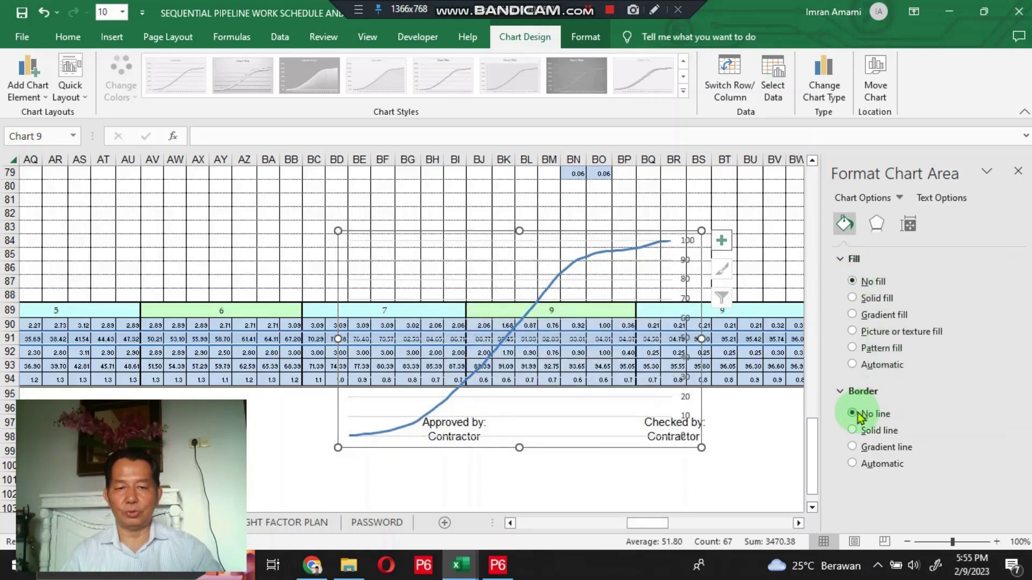
Hide the chart's major gridlines by setting their line to No line
click(524, 200)
click(410, 247)
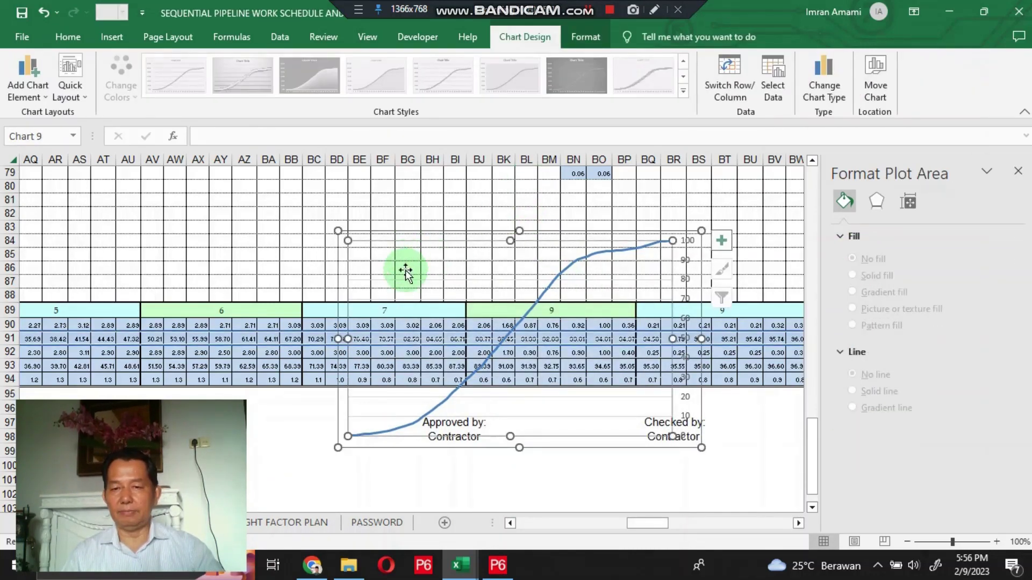
click(511, 281)
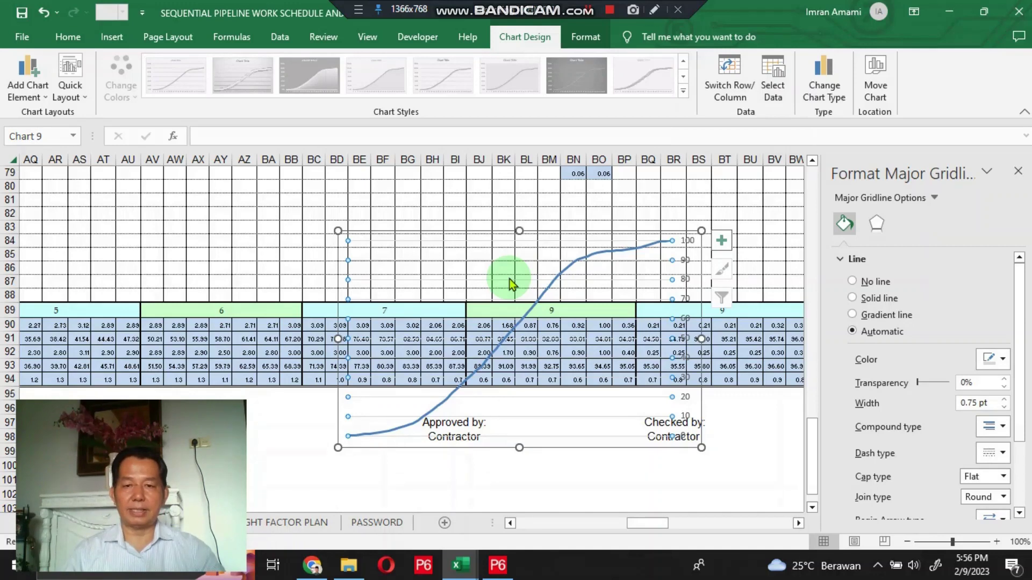
click(853, 281)
click(638, 208)
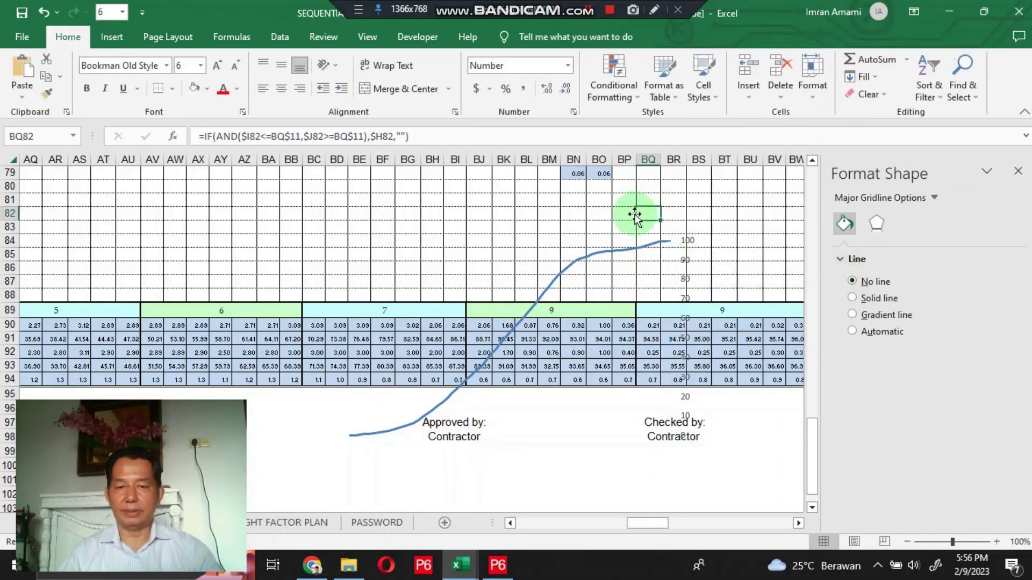
click(433, 288)
click(309, 242)
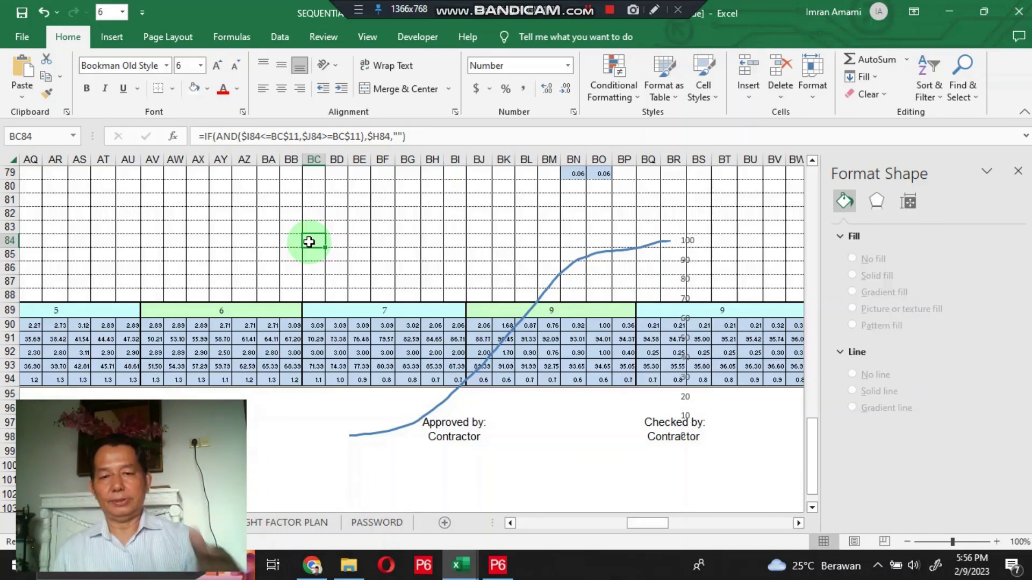
click(479, 247)
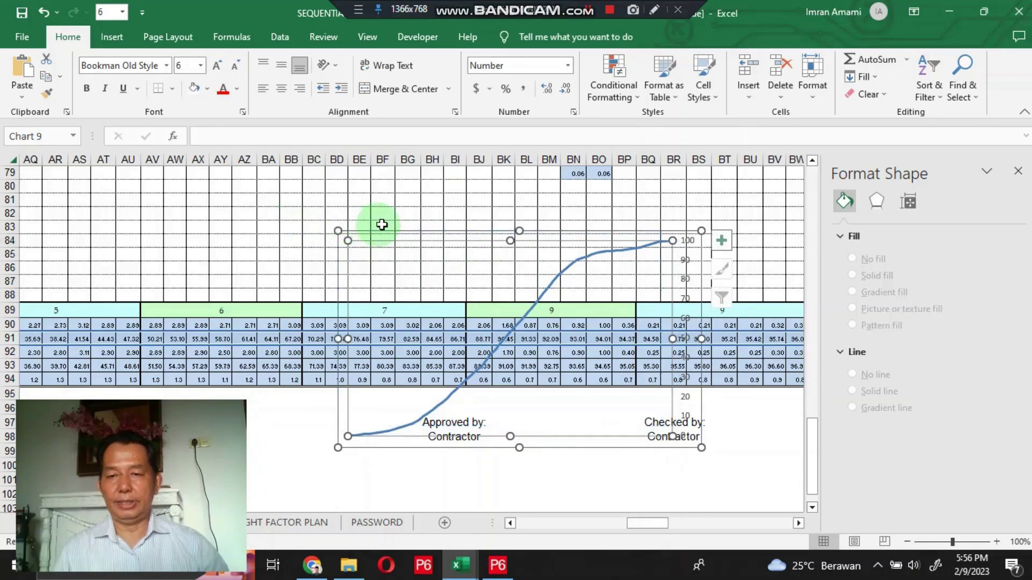
click(316, 215)
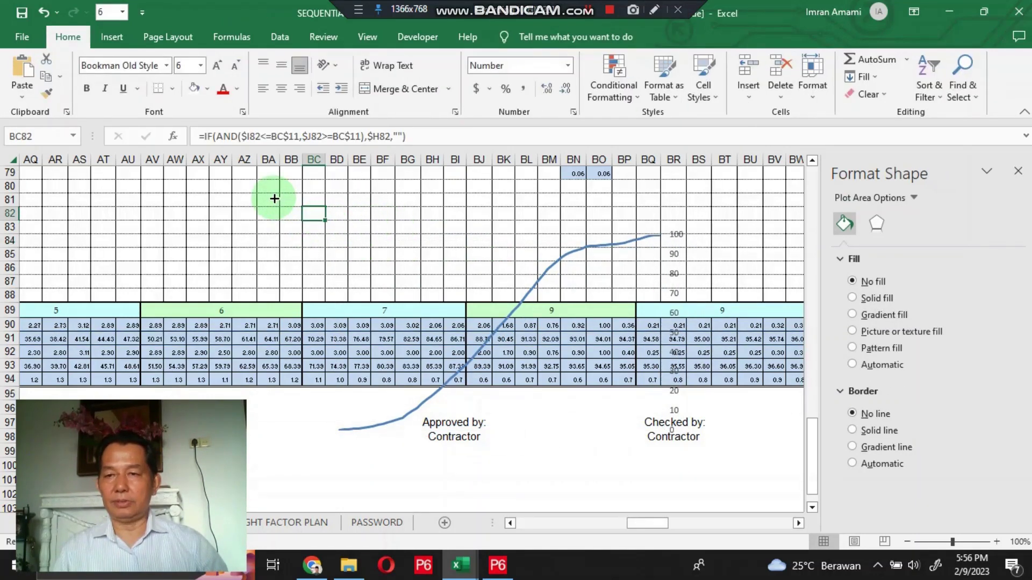
Move the whole chart left and slightly up, so it spans roughly columns AY to BO
click(413, 245)
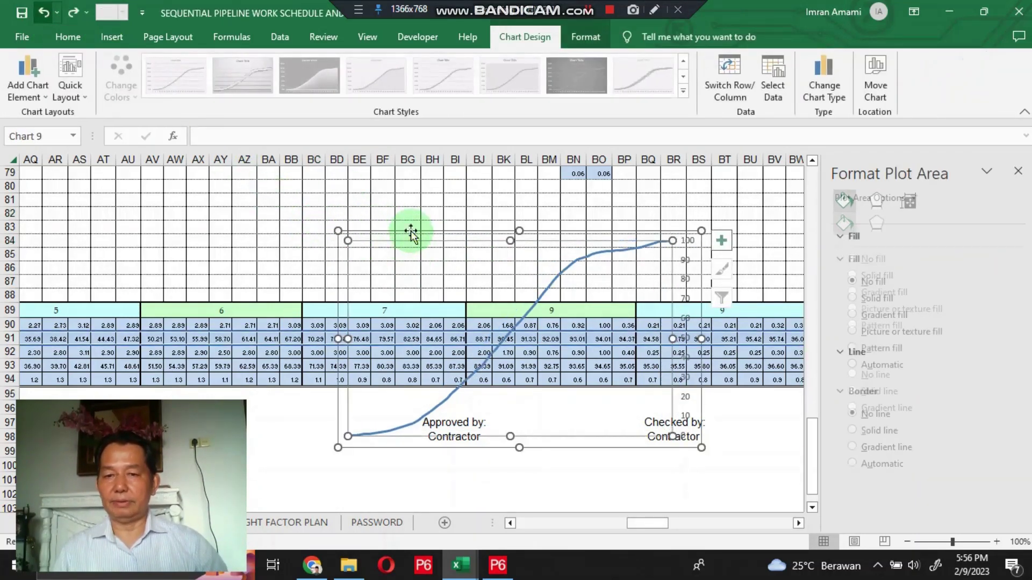
drag(411, 232, 299, 217)
click(299, 218)
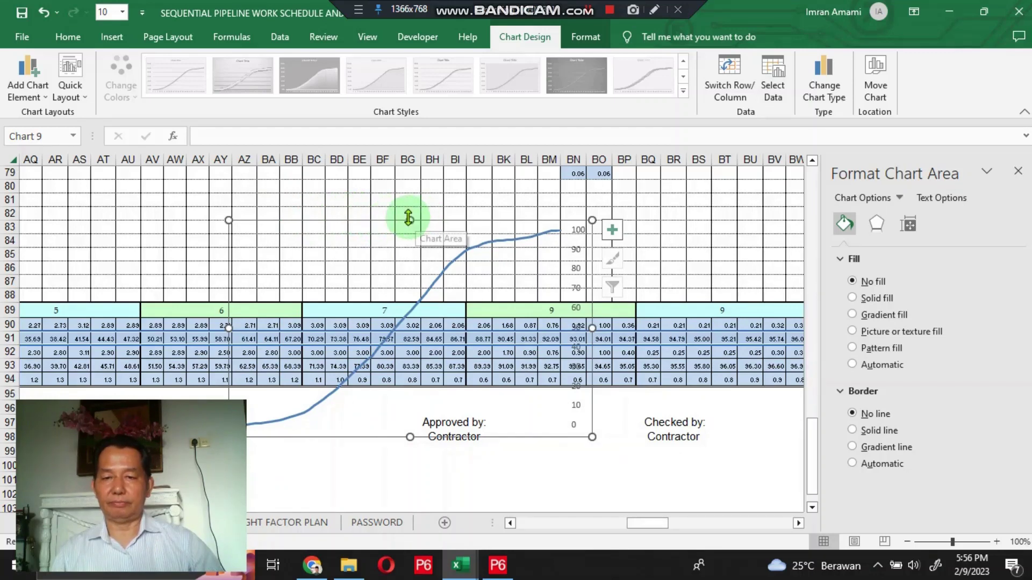
Enlarge the chart by stretching it upward to about row 78 and leftward to about column AT
scroll(387, 237, up, 5)
scroll(360, 333, down, 5)
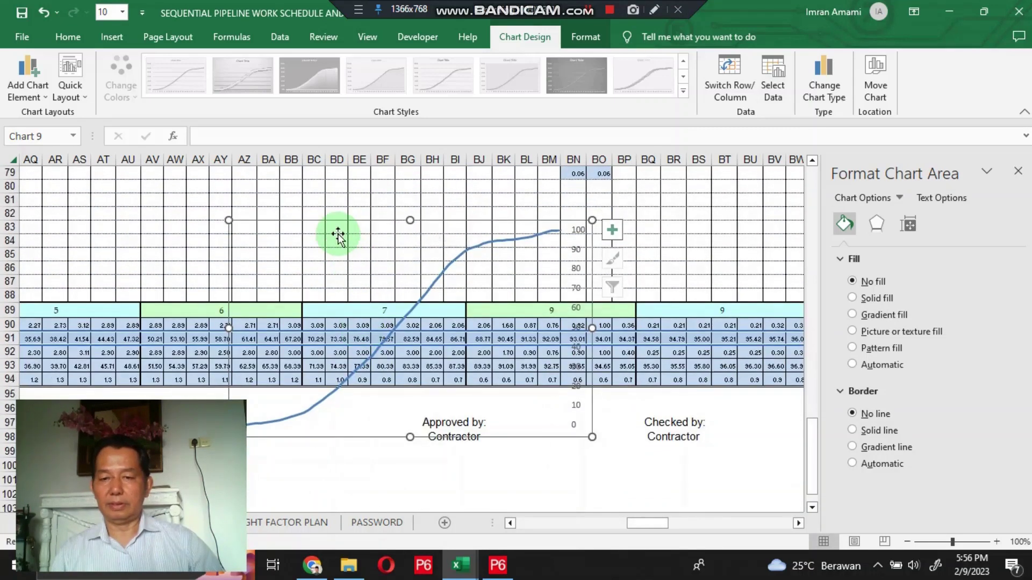
scroll(290, 177, up, 3)
scroll(299, 161, down, 3)
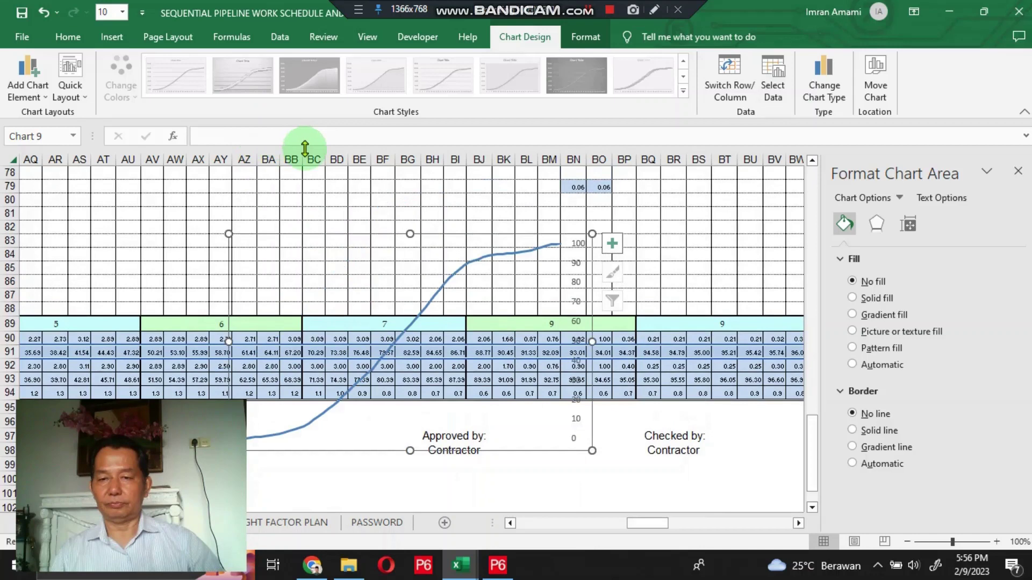
click(292, 227)
click(344, 253)
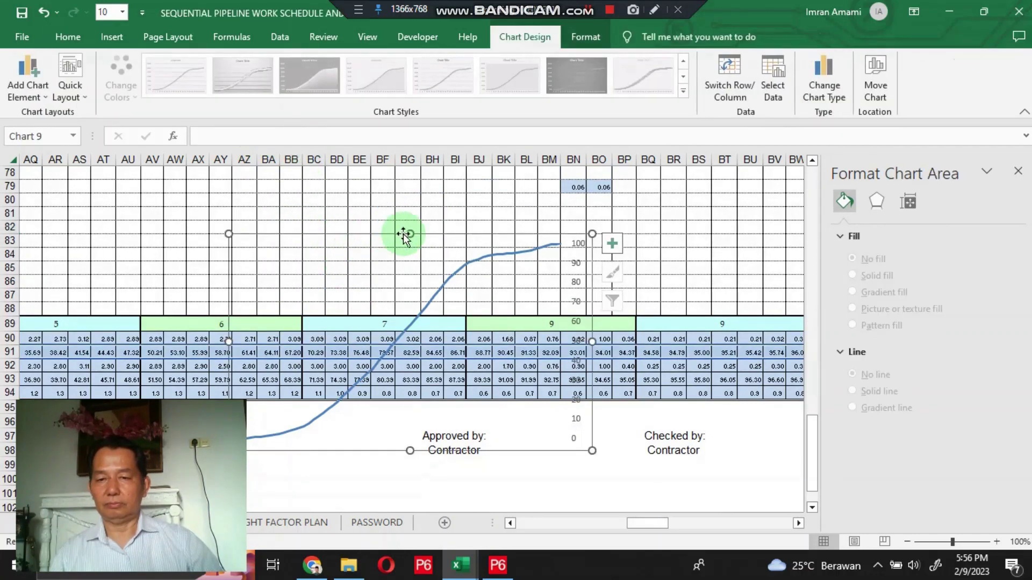
drag(422, 164, 422, 161)
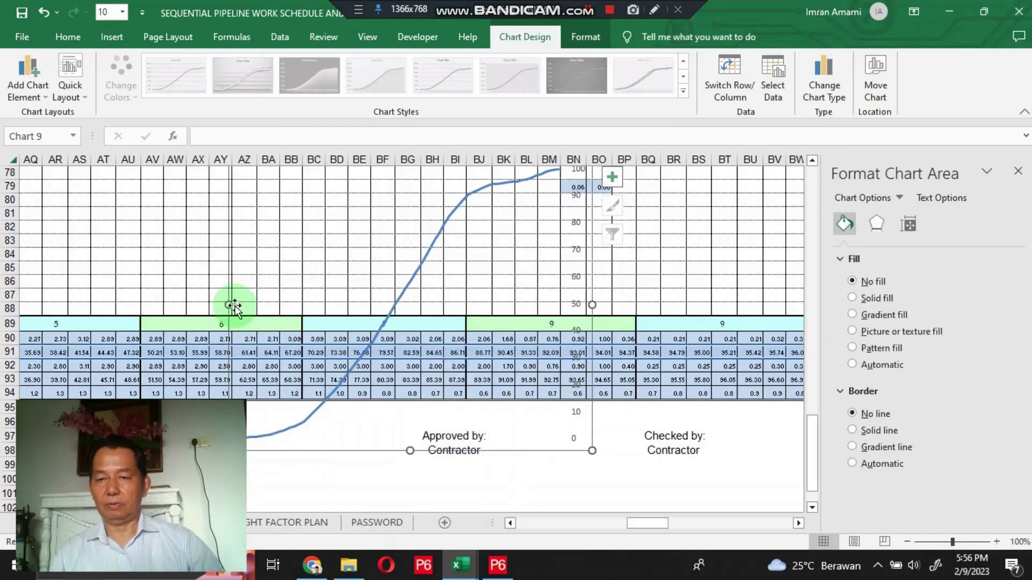
drag(229, 305, 104, 305)
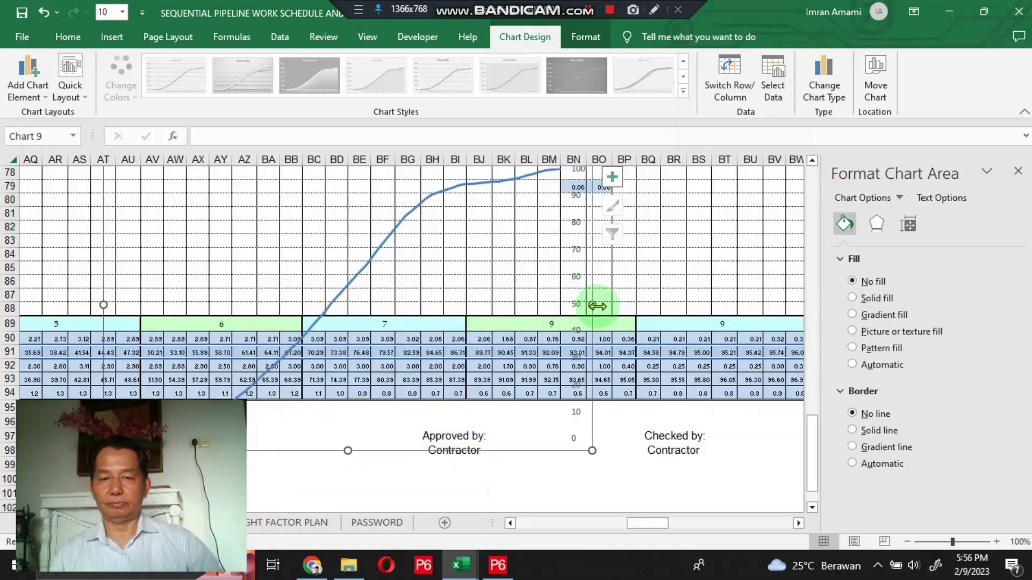
Widen and move the S-curve chart so it spans roughly rows 63 to 84, with its right edge at column BX
scroll(770, 302, right, 2)
scroll(633, 302, up, 14)
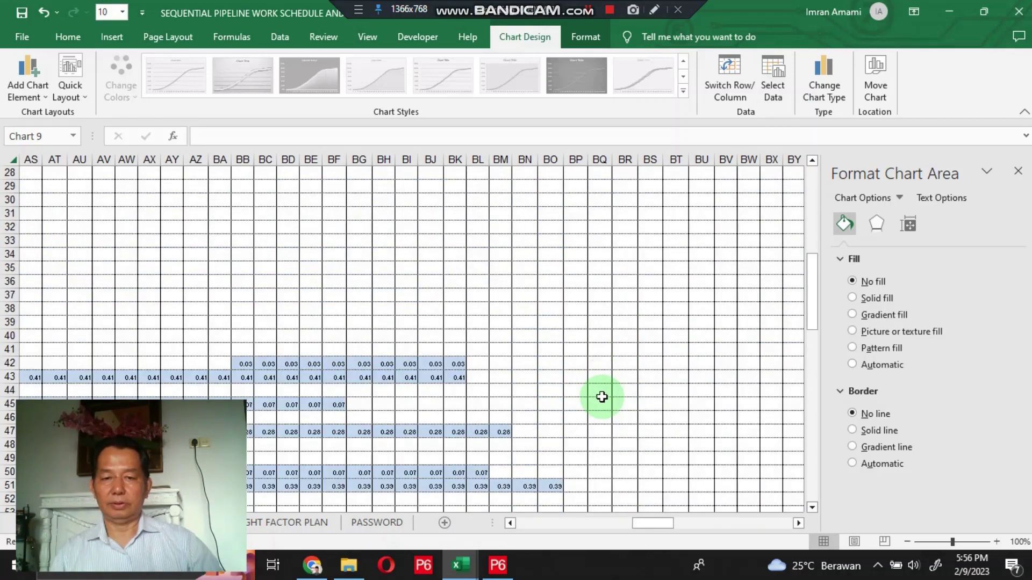
scroll(601, 396, down, 6)
drag(817, 344, 817, 369)
drag(424, 372, 383, 186)
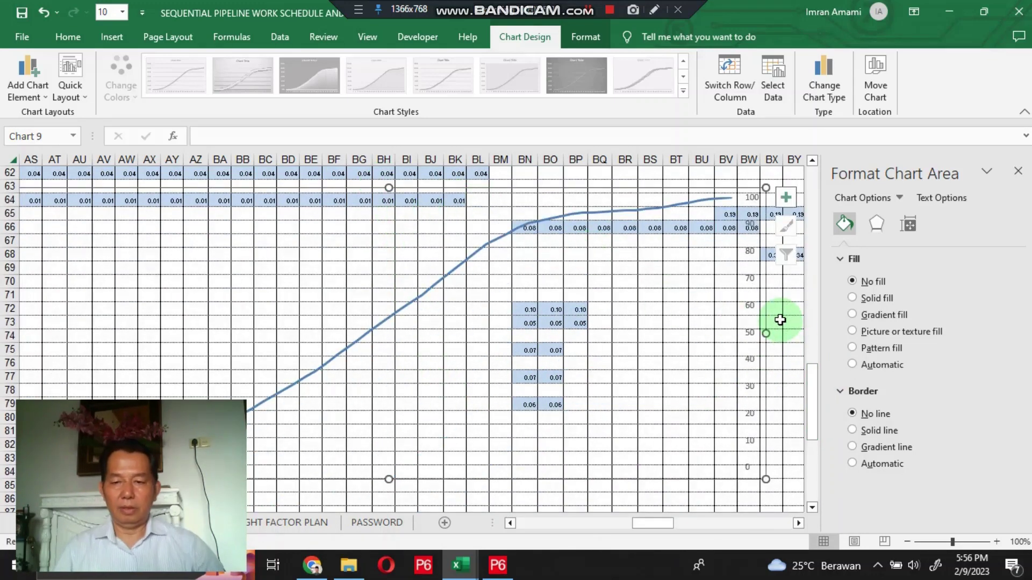
Switch to the other open schedule workbook and examine its finished multi-line S-curve chart, including the Variance series
click(461, 566)
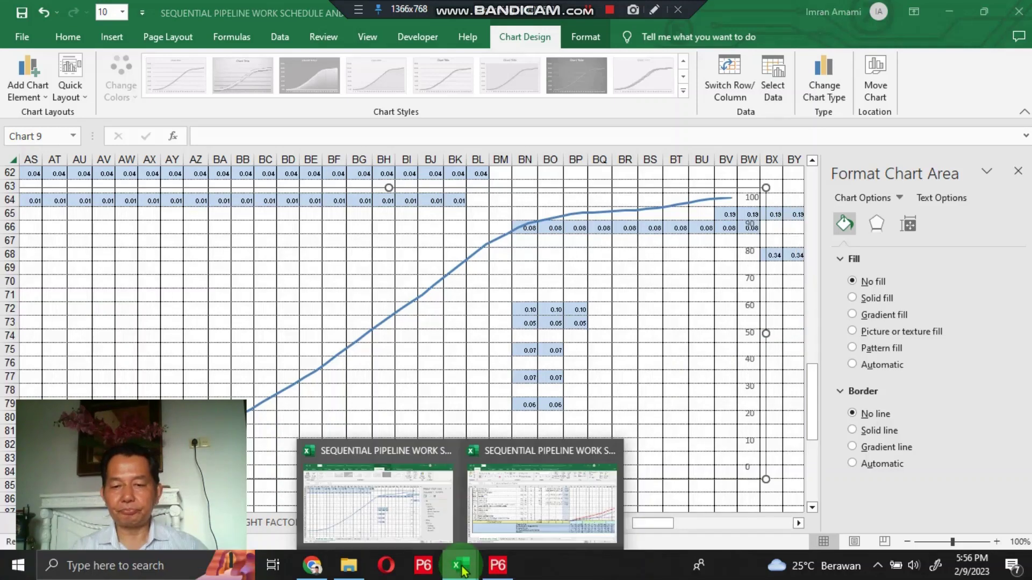
click(523, 517)
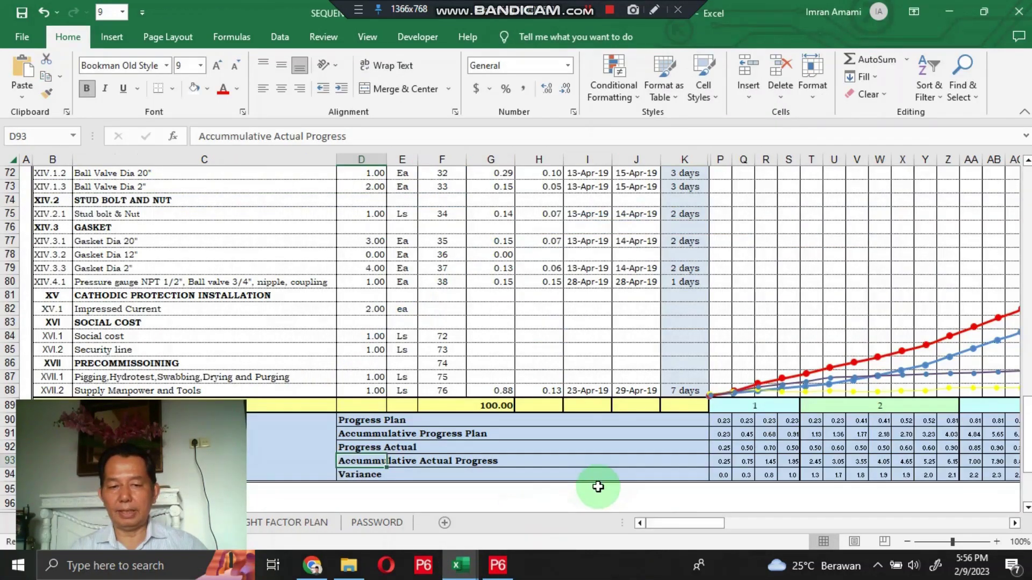
drag(694, 524, 771, 523)
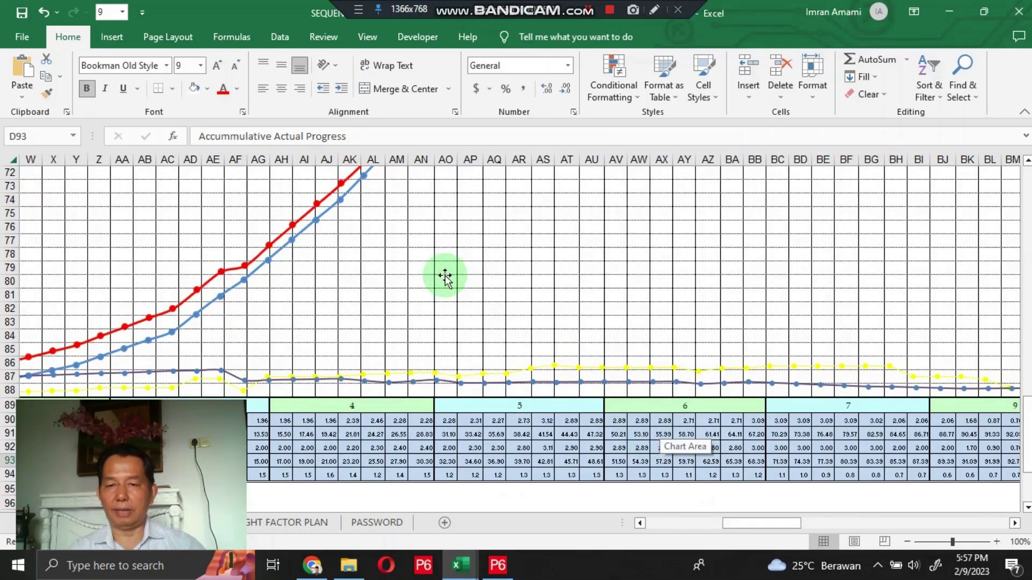
click(692, 406)
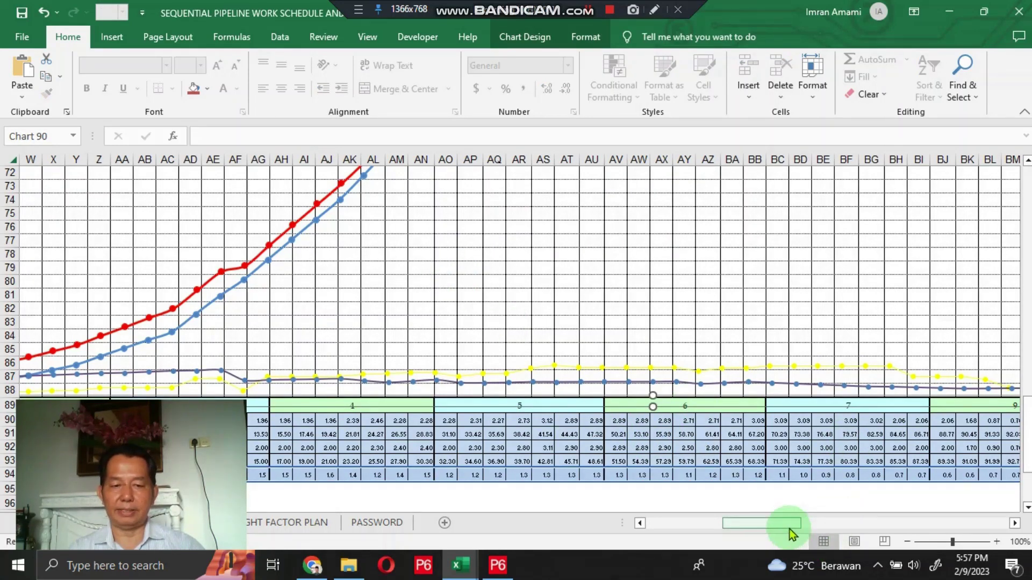
drag(790, 529, 715, 535)
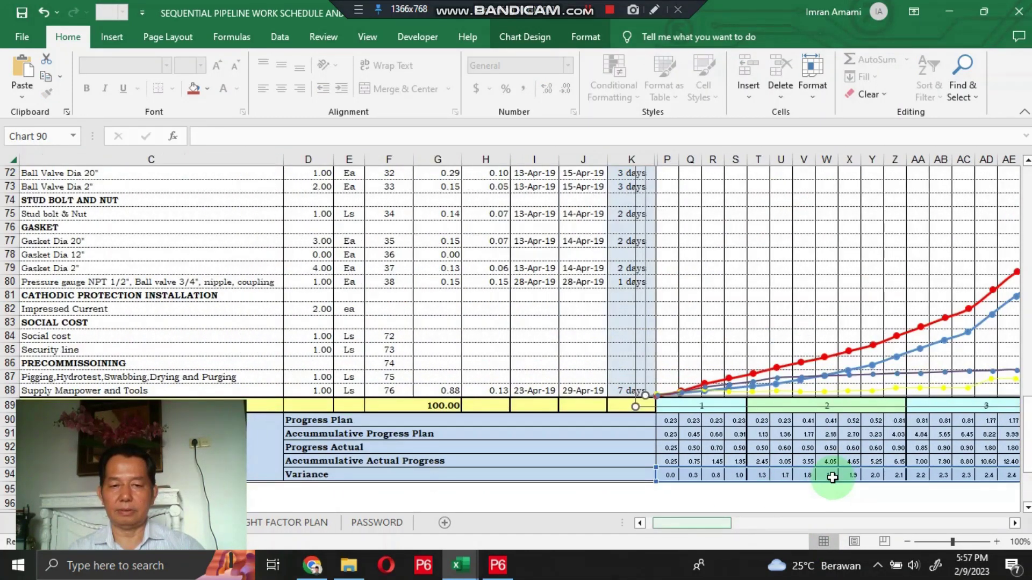
click(843, 371)
click(850, 372)
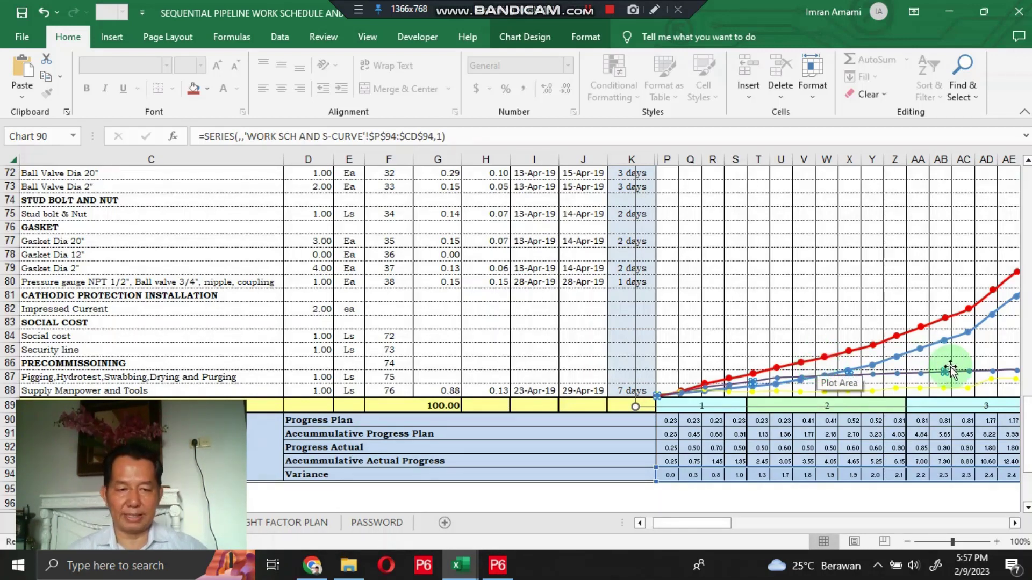
mouse_move(909, 378)
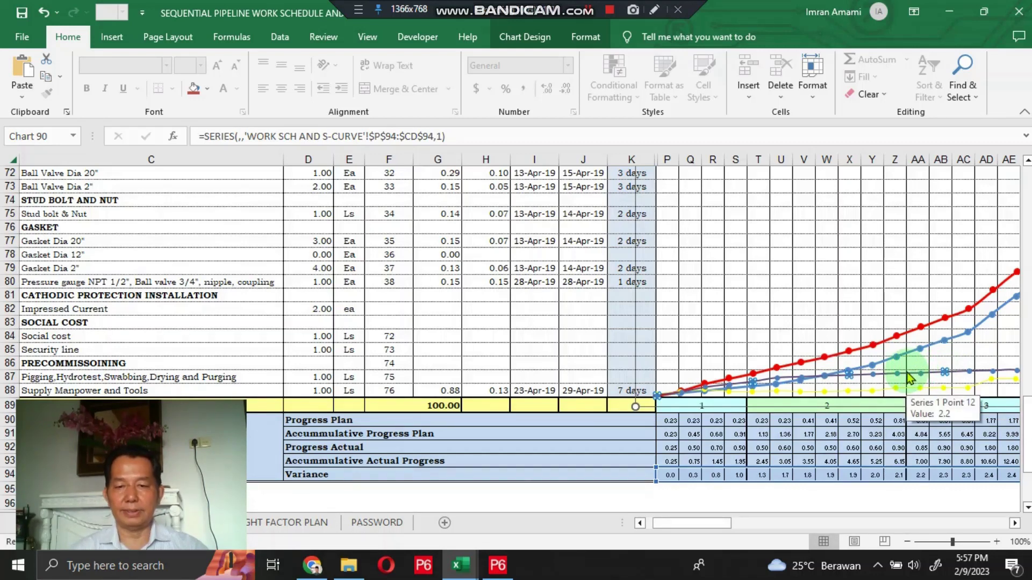
click(823, 398)
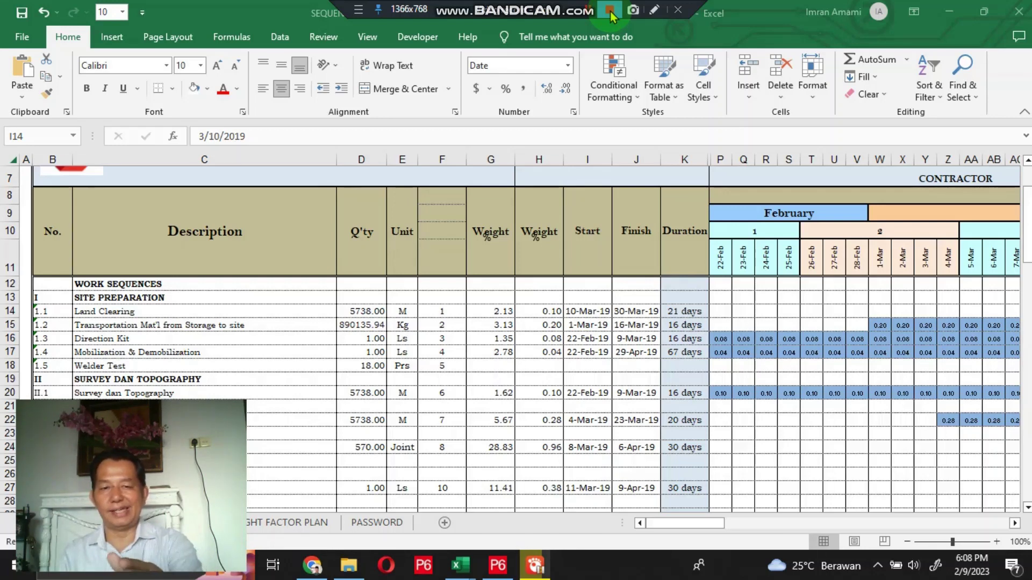
Examine the Land Clearing row from its weight and start date across the daily progress cells to column AZ
click(586, 310)
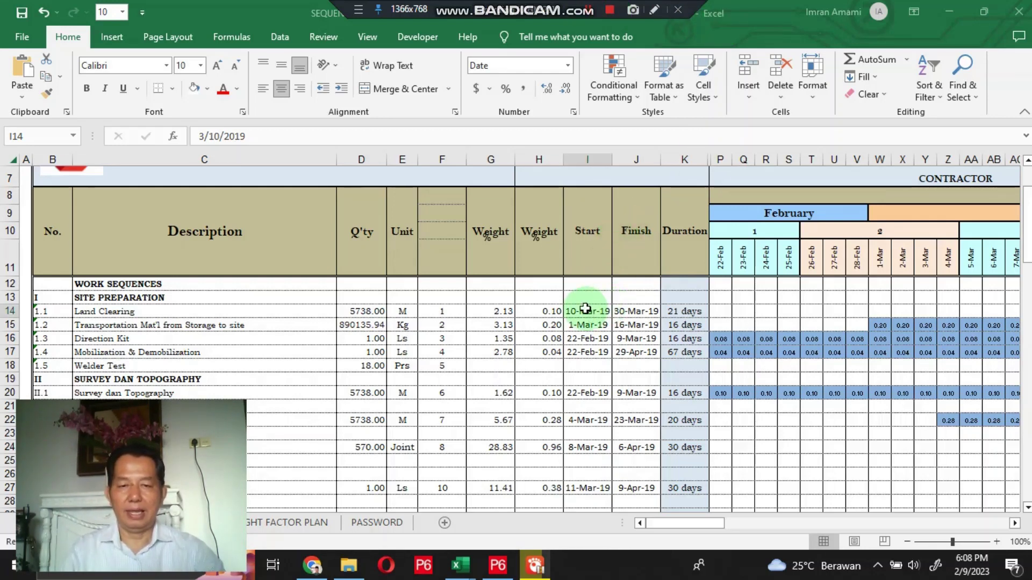
key(Left)
key(Left)
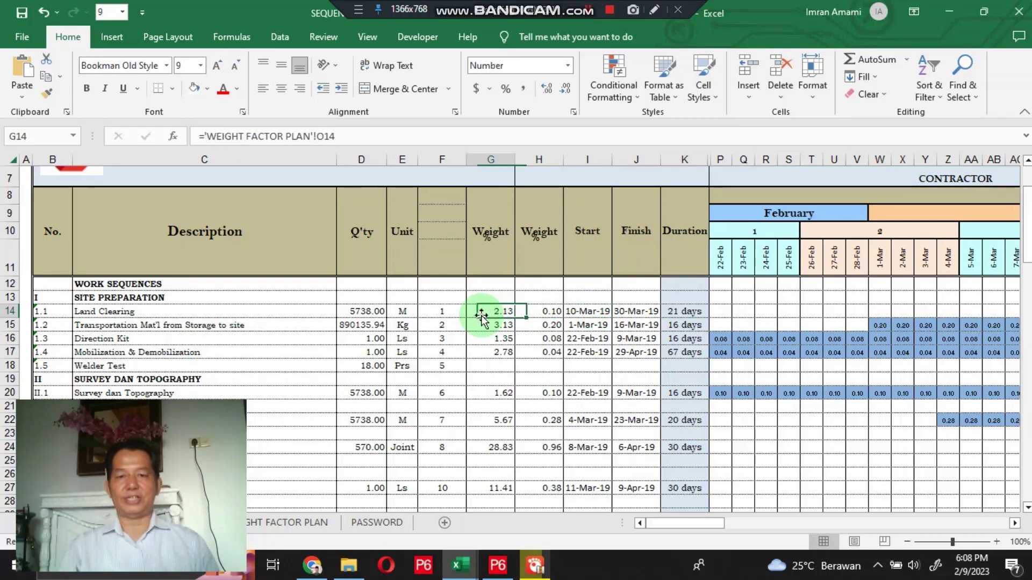
key(Right)
key(Right)
key(Right)
key(Right)
key(Right)
key(Right)
key(Right)
key(Right)
key(Right)
key(Right)
key(Right)
key(Right)
key(Right)
key(Right)
key(Right)
key(Right)
key(Right)
key(Right)
key(Right)
key(Right)
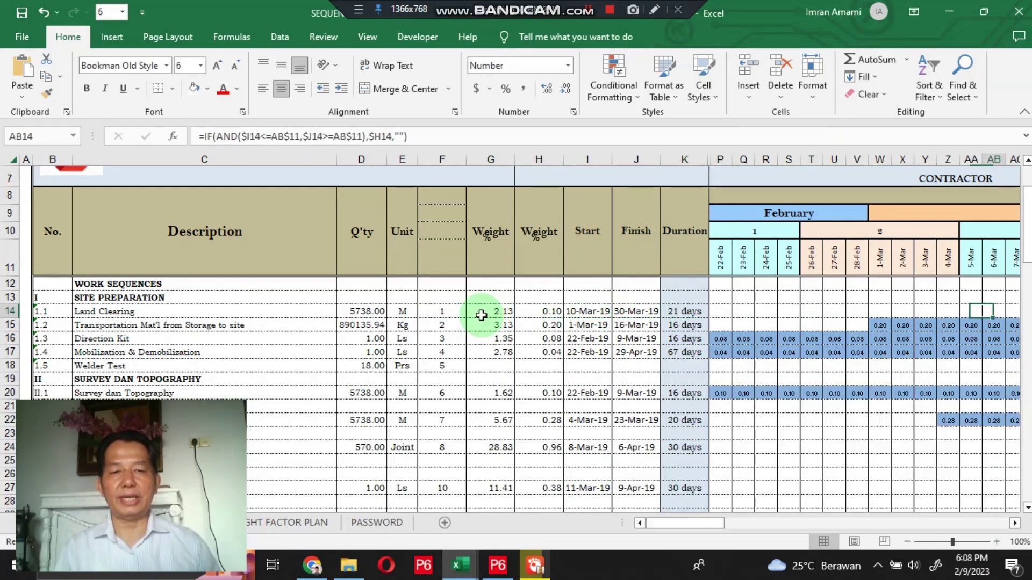
key(Down)
key(Right)
key(Right)
key(Right)
key(Right)
key(Right)
key(Right)
key(Right)
key(Right)
key(Right)
key(Right)
key(Right)
key(Right)
key(Right)
key(Right)
key(Right)
key(Right)
key(Right)
key(Right)
key(Right)
key(Right)
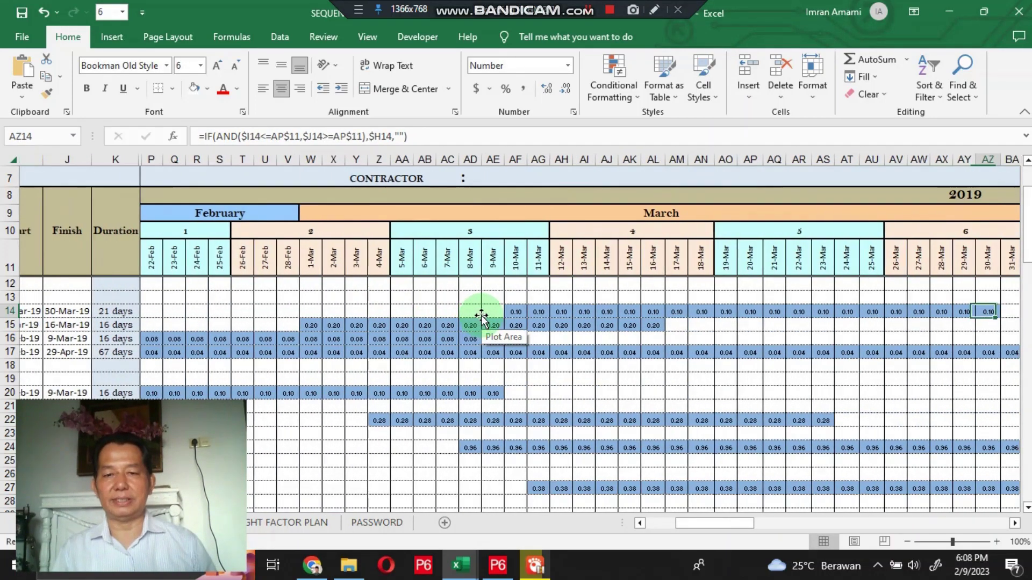
Examine the daily progress bars and S-curves down the schedule to about row 57
key(Down)
key(Down)
key(Down)
key(Down)
key(Down)
key(Down)
key(Down)
key(Down)
key(Down)
key(Down)
key(Down)
key(Down)
key(Down)
key(Down)
key(Down)
key(Down)
key(Down)
key(Down)
key(Down)
key(Down)
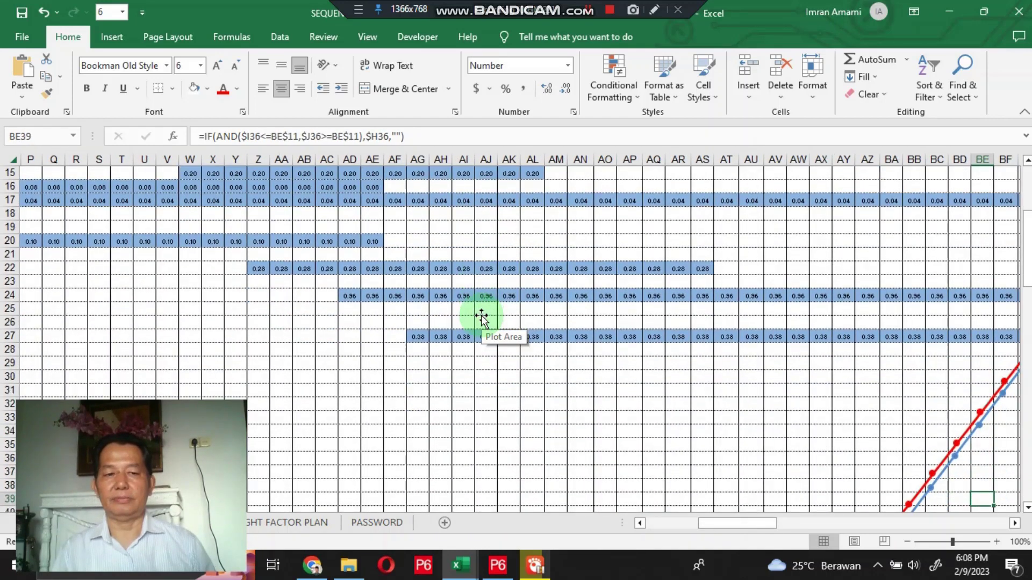
key(Down)
key(Down)
key(Down)
key(Down)
key(Down)
key(Down)
key(Down)
key(Down)
key(Down)
key(Down)
key(Right)
key(Right)
key(Right)
key(Right)
key(Right)
key(Right)
key(Right)
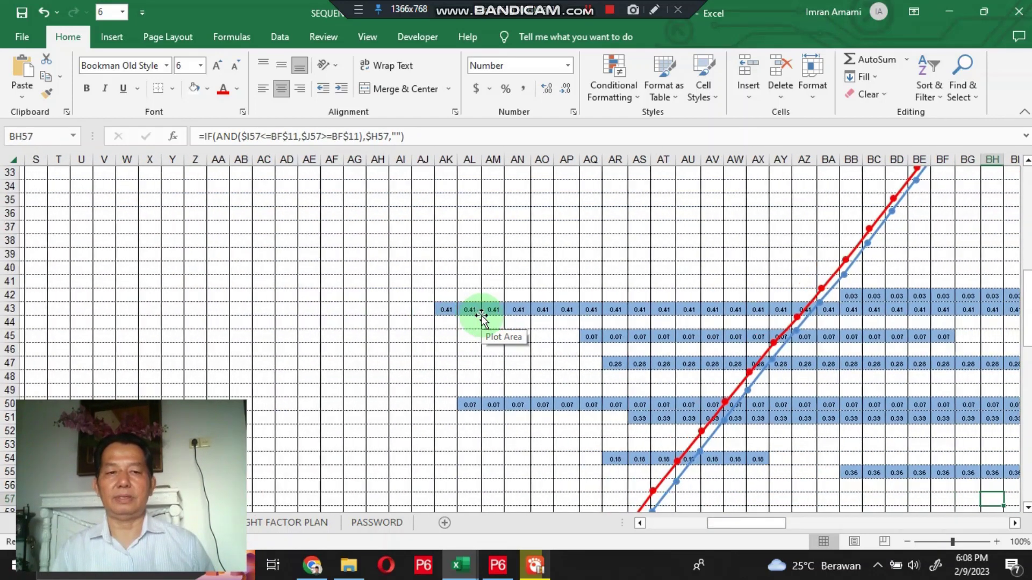
Examine the upper part of the S-curves and return to the start of the schedule's header row
key(Up)
key(Up)
key(Up)
key(Up)
key(Up)
key(Up)
key(Up)
key(Up)
key(Up)
key(Up)
key(Up)
key(Up)
key(Up)
key(Up)
key(Up)
key(Up)
key(Up)
key(Up)
key(Up)
key(Up)
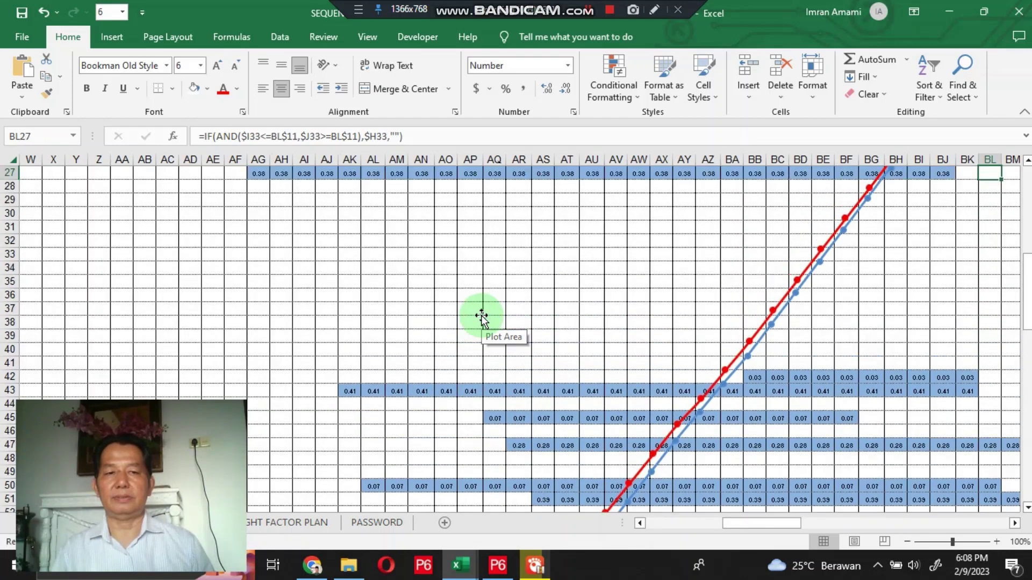
key(Up)
key(Up)
key(Up)
key(Up)
key(Up)
key(Up)
key(Up)
key(Up)
key(Up)
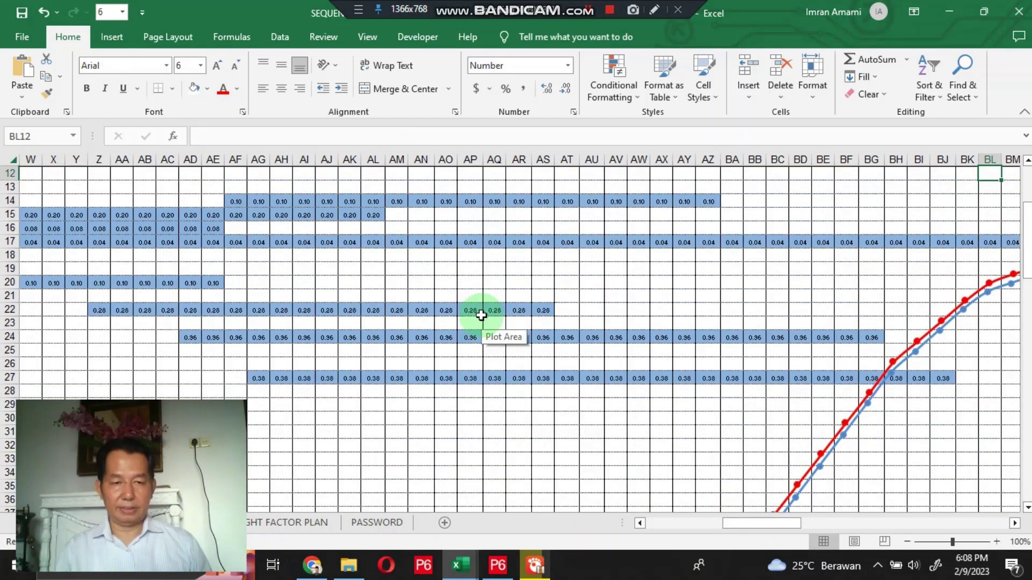
key(Home)
key(Up)
key(Up)
key(Up)
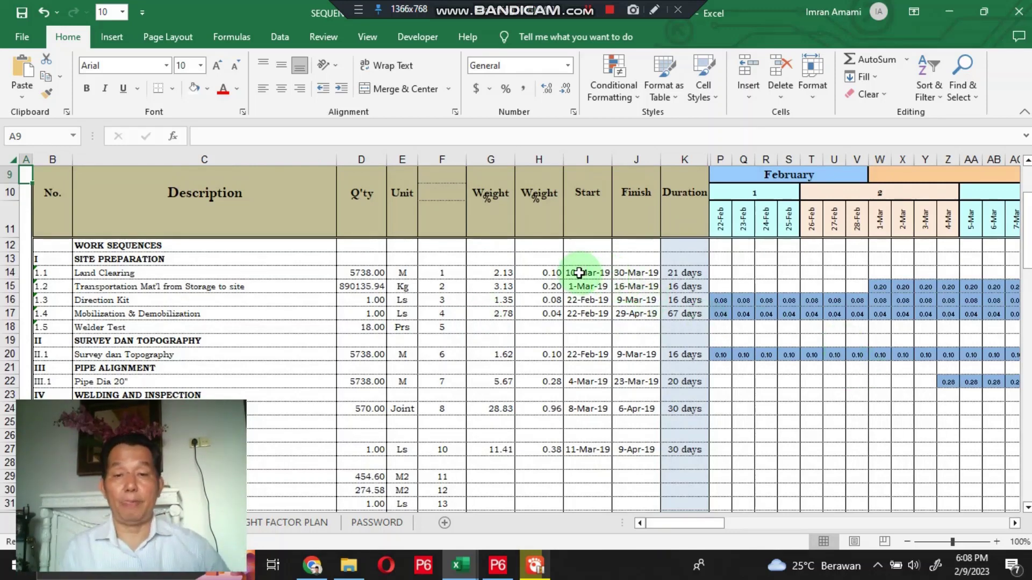
Check Land Clearing's start date, first daily cell and daily weight formula in row 14
click(586, 273)
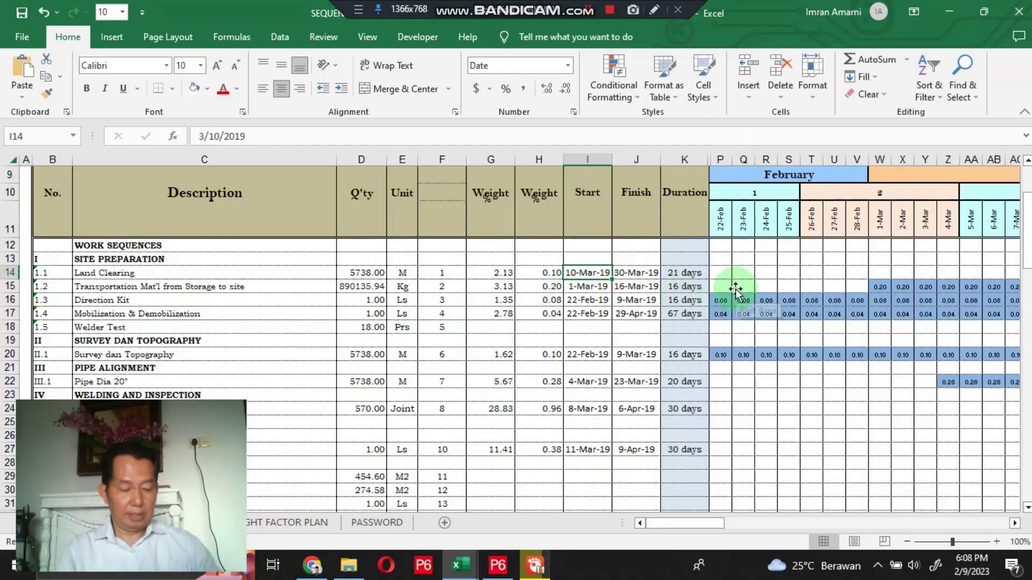
click(726, 275)
key(Left)
key(Left)
key(Left)
key(Left)
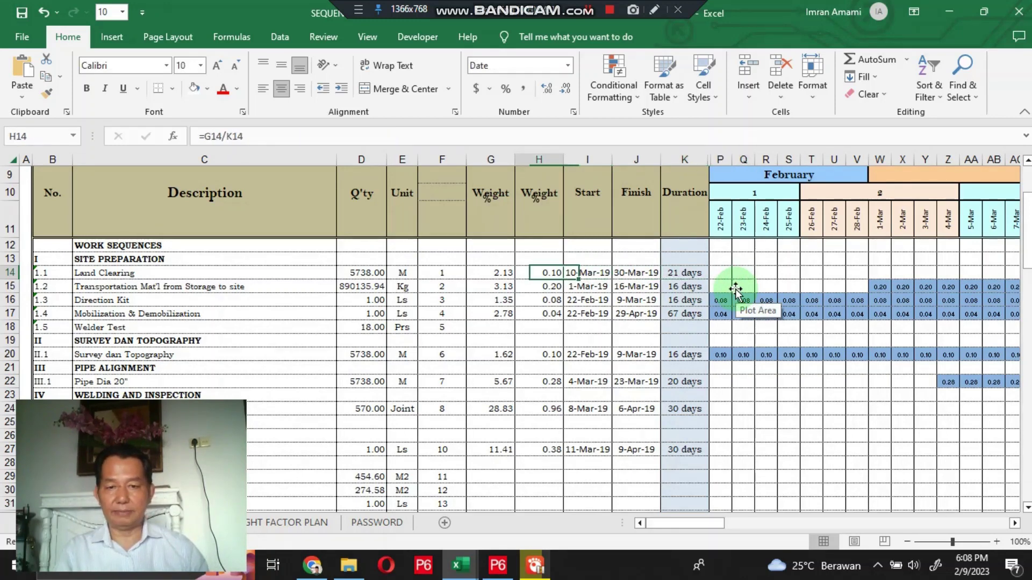
key(Right)
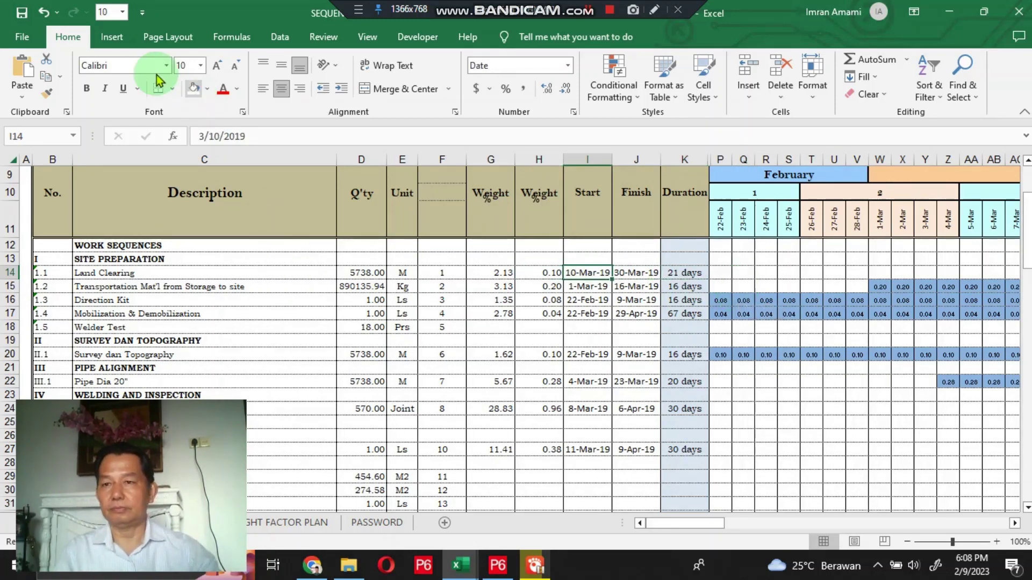
Undo the last date edits for Land Clearing and Transportation Mat'l from Storage to site
click(43, 14)
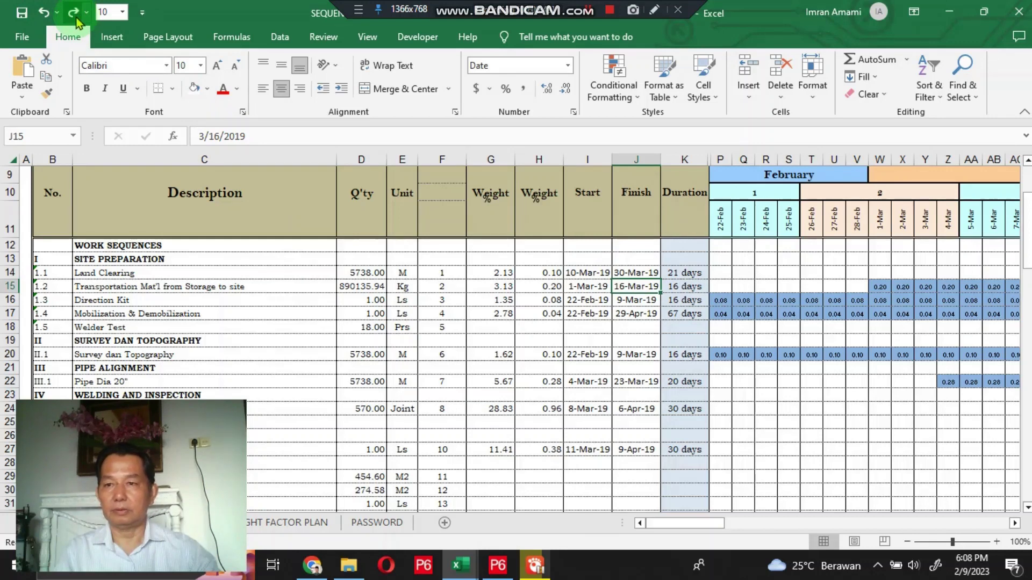
click(46, 15)
click(45, 13)
click(45, 14)
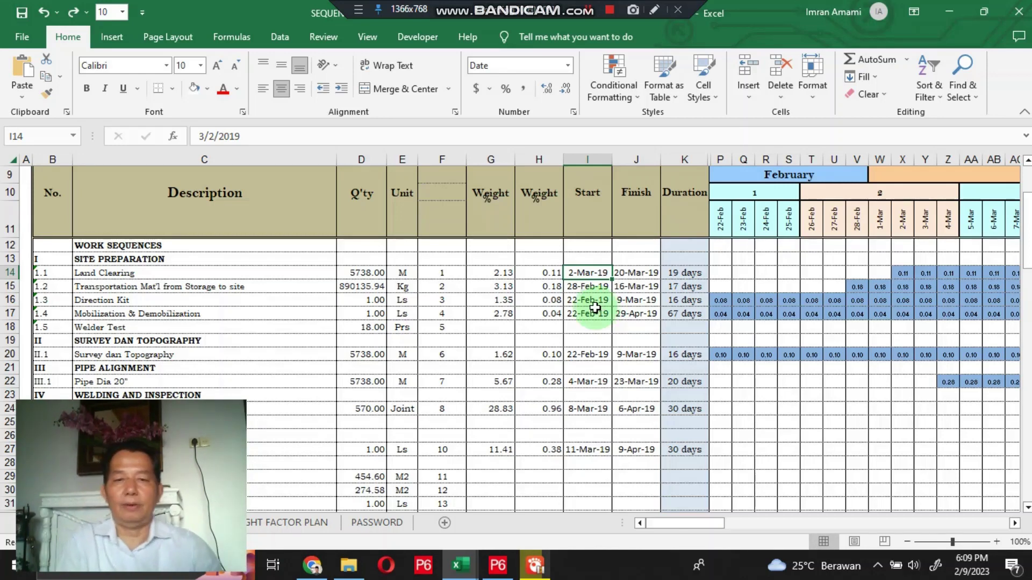
Set Land Clearing's start date in I14 to 3/10/2019
click(220, 136)
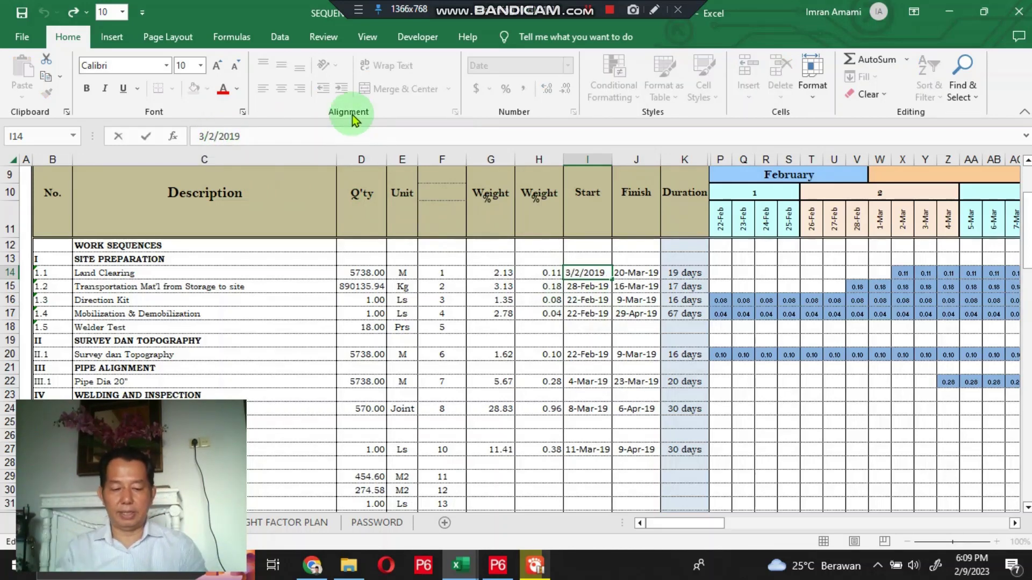
key(BackSpace)
text(10)
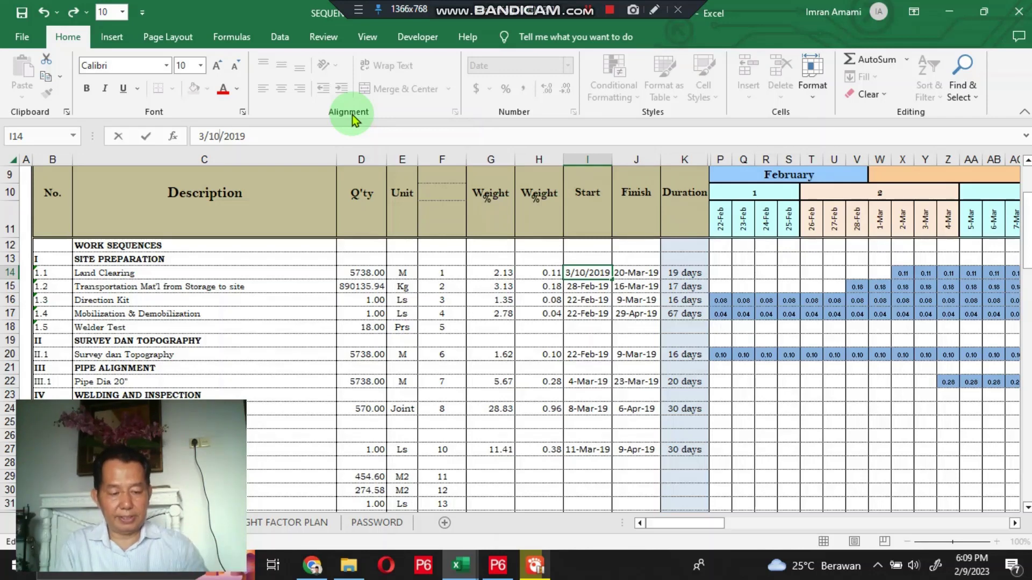
key(Return)
key(Up)
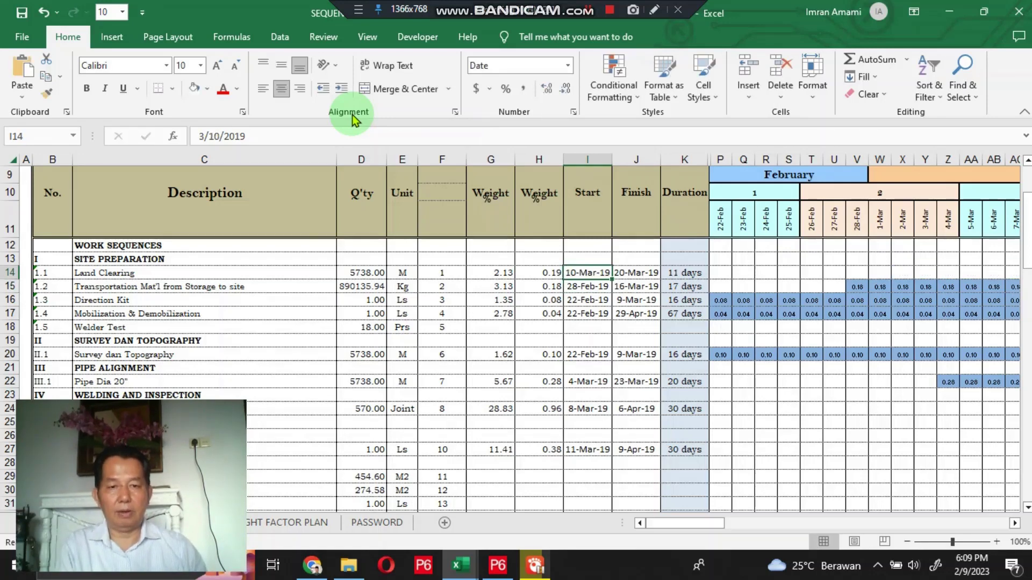
Examine where Land Clearing's daily bar starts in row 14 against the date header, and return to its finish date in J14
key(Right)
key(Right)
key(Right)
key(Right)
key(Right)
key(Right)
key(Right)
key(Right)
key(Right)
key(Right)
key(Right)
key(Right)
key(Right)
key(Right)
key(Right)
key(Right)
key(Right)
key(Right)
key(Right)
key(Right)
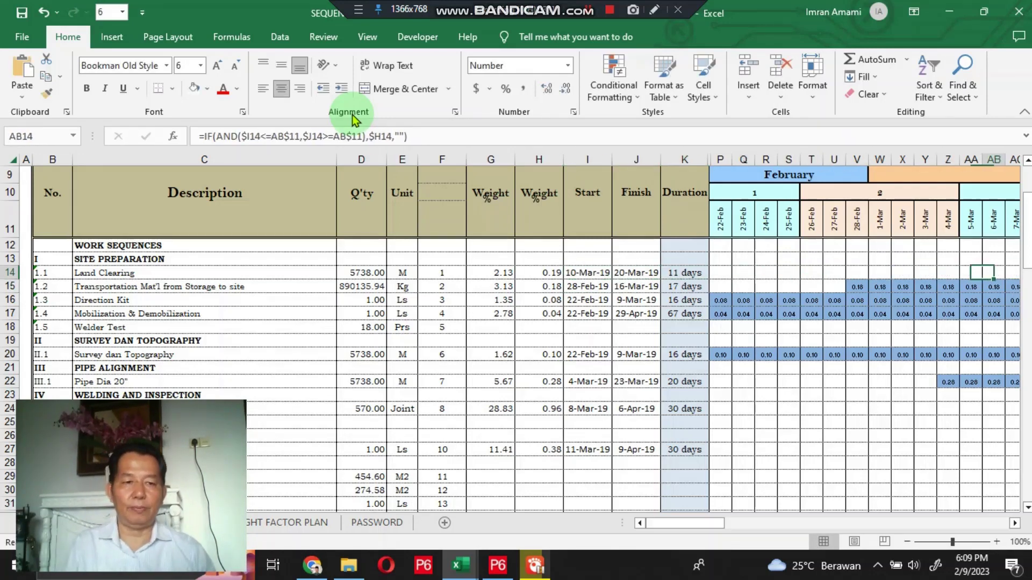
key(Left)
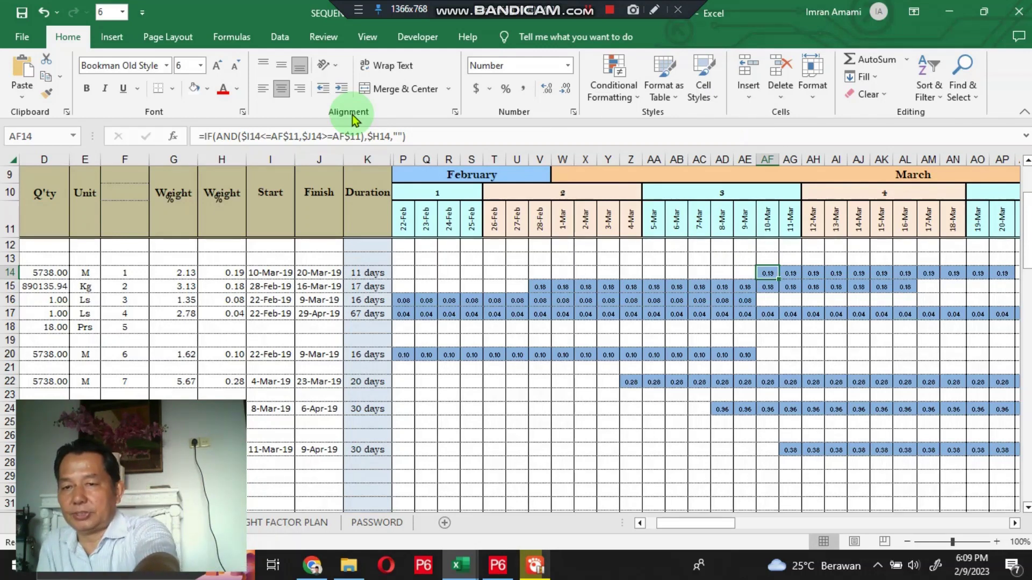
key(Left)
key(Left)
key(Left)
key(Left)
key(Left)
key(Left)
key(Left)
key(Left)
key(Left)
key(Left)
key(Left)
key(Left)
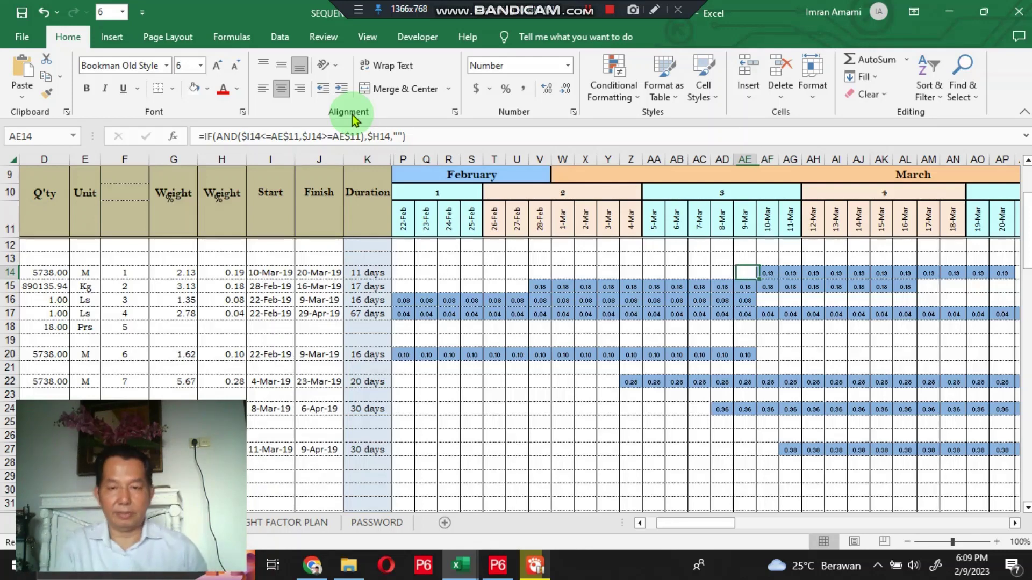
key(Left)
key(Left)
key(Left)
key(Left)
key(Left)
key(Left)
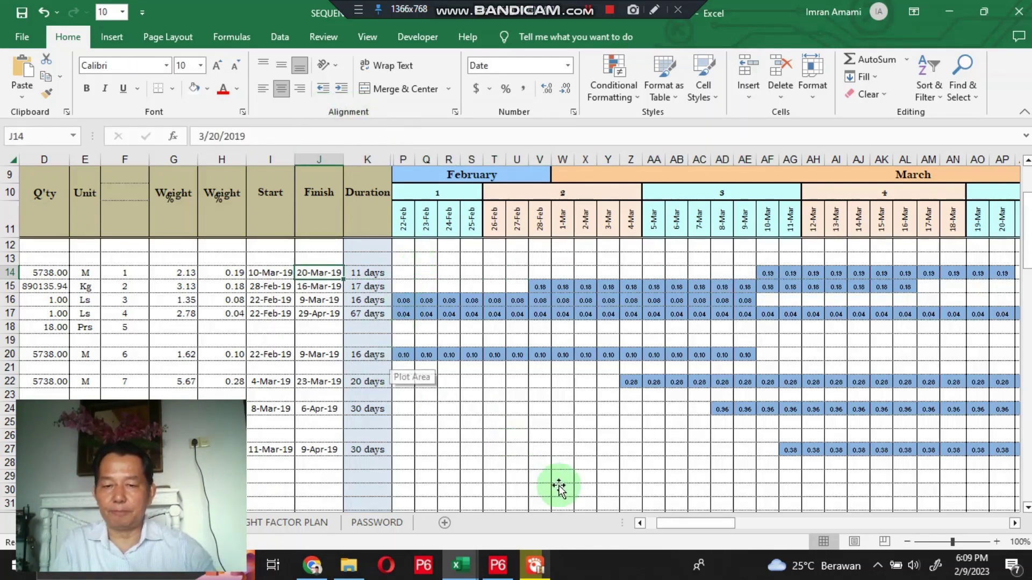
Compare the end of Land Clearing's bar in row 14 with the 20-Mar date in header row 11
drag(698, 523, 827, 311)
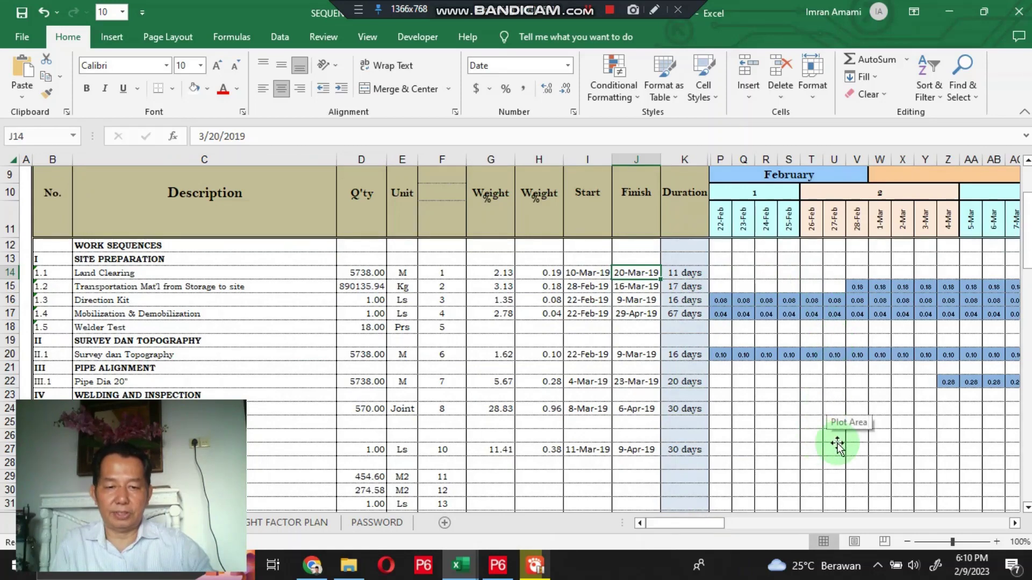
drag(703, 523, 661, 316)
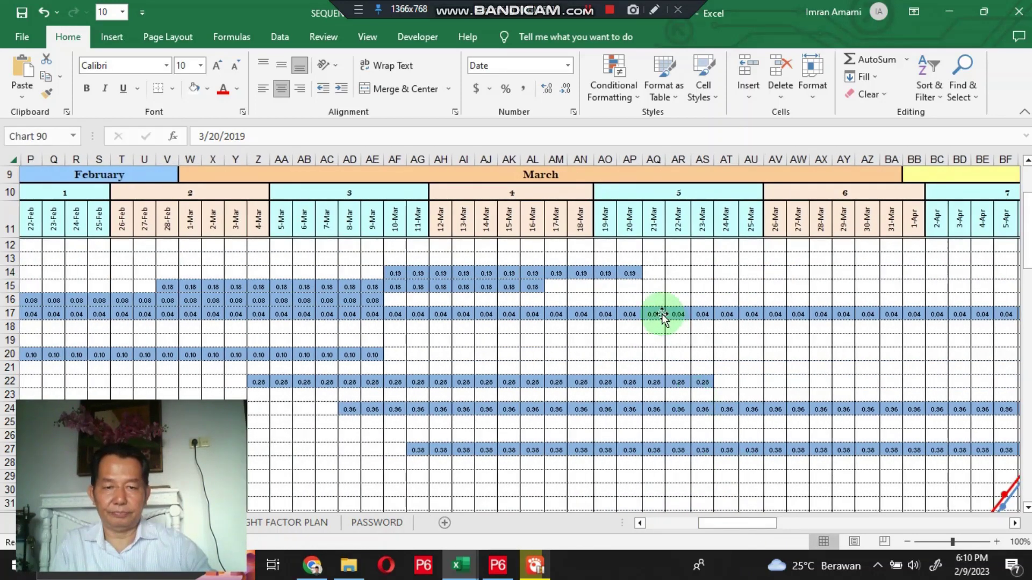
click(637, 281)
click(629, 237)
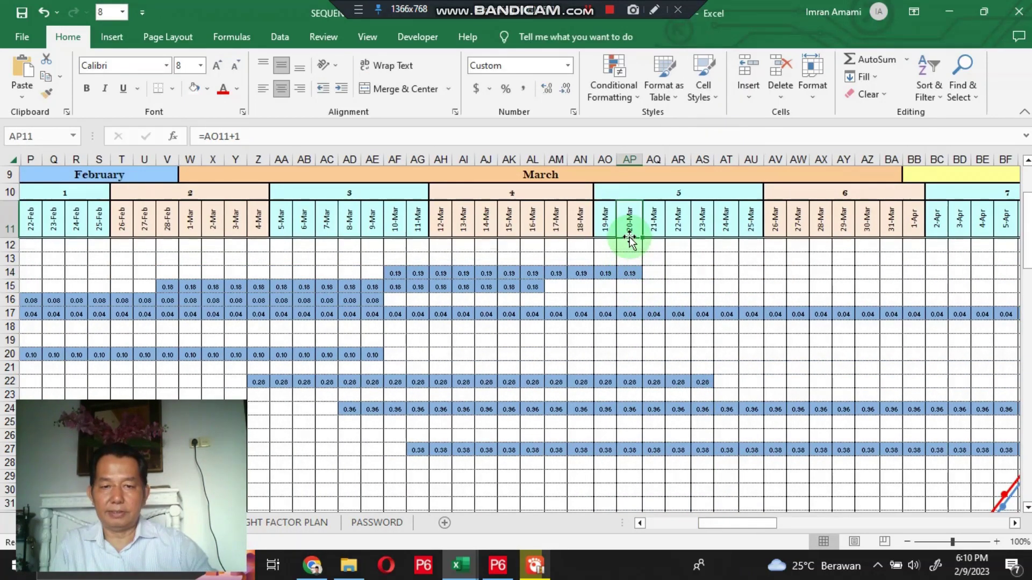
key(Down)
key(Down)
key(Down)
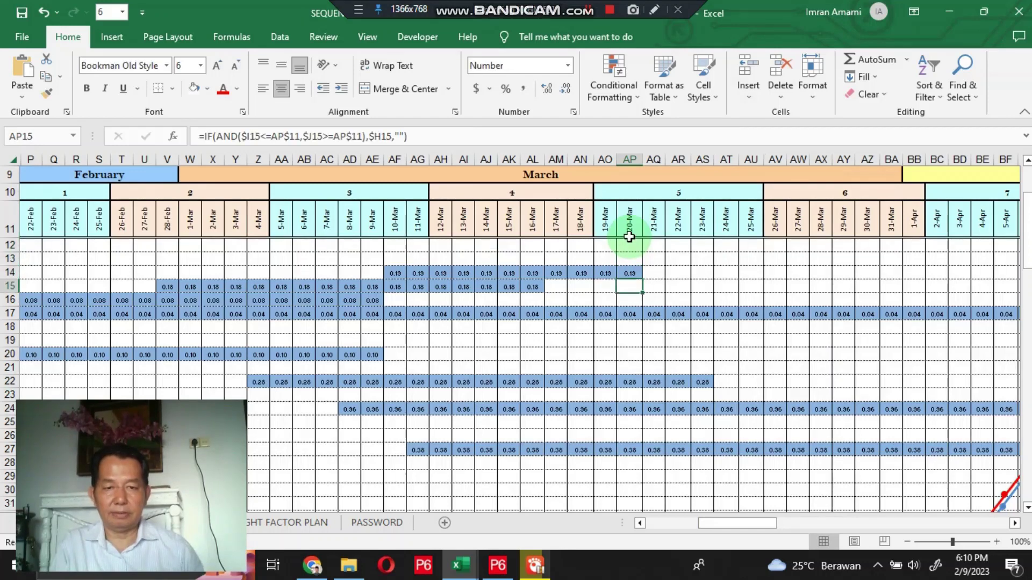
Set Land Clearing's finish date in J14 to 3/30/2019
key(Left)
key(Left)
key(Left)
key(Left)
key(Left)
key(Left)
key(Left)
key(Left)
key(Left)
key(Left)
key(Left)
key(Left)
key(Left)
key(Left)
key(Left)
key(Left)
key(Left)
key(Left)
key(Left)
key(Left)
key(Left)
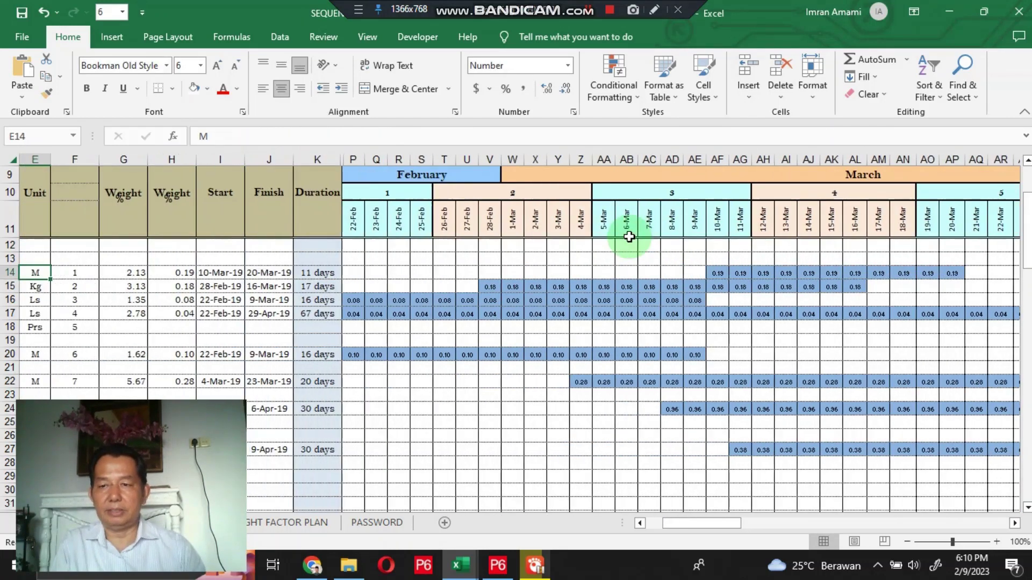
key(Right)
key(Right)
key(Right)
key(Right)
key(Right)
key(Right)
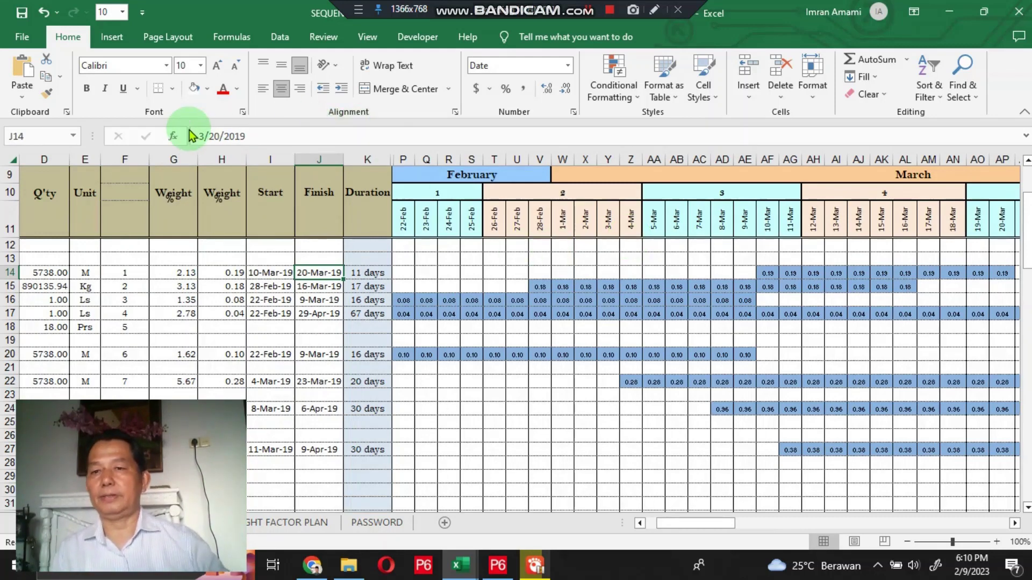
click(214, 133)
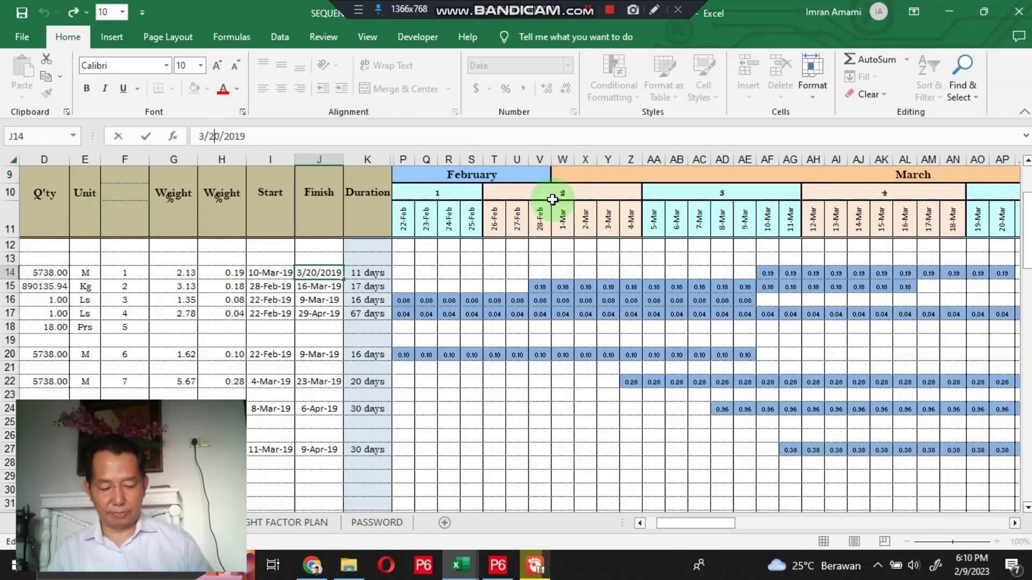
key(BackSpace)
text(30)
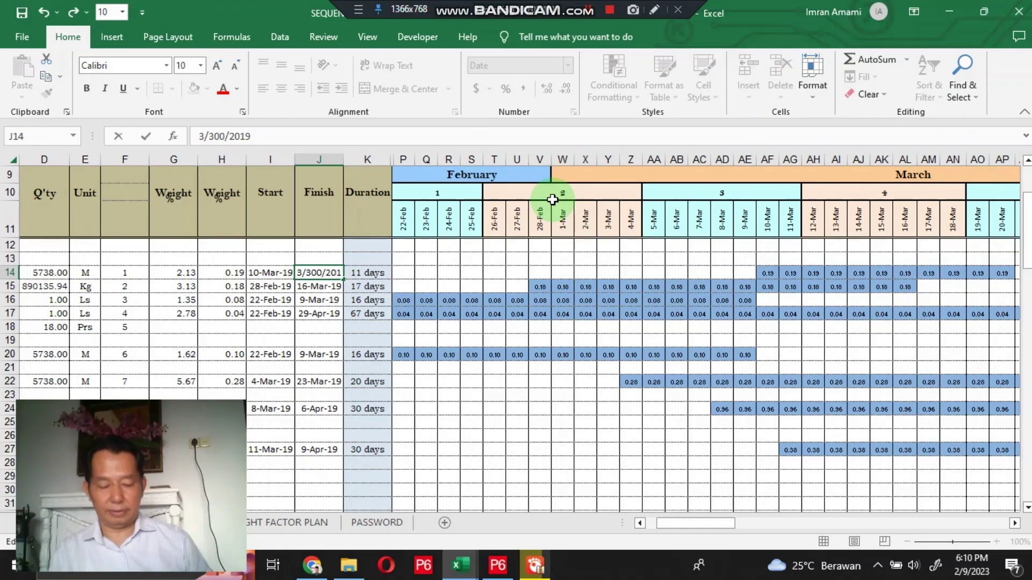
key(BackSpace)
key(Tab)
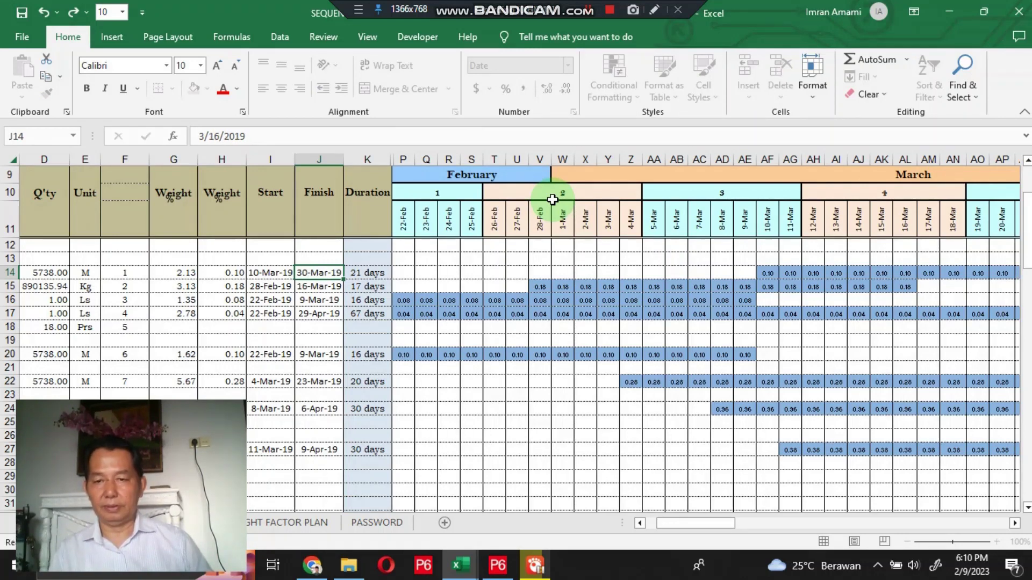
Check Land Clearing's duration in K14 and follow its daily bar along row 14 to its end under the date header
key(Right)
key(Right)
key(Left)
key(Left)
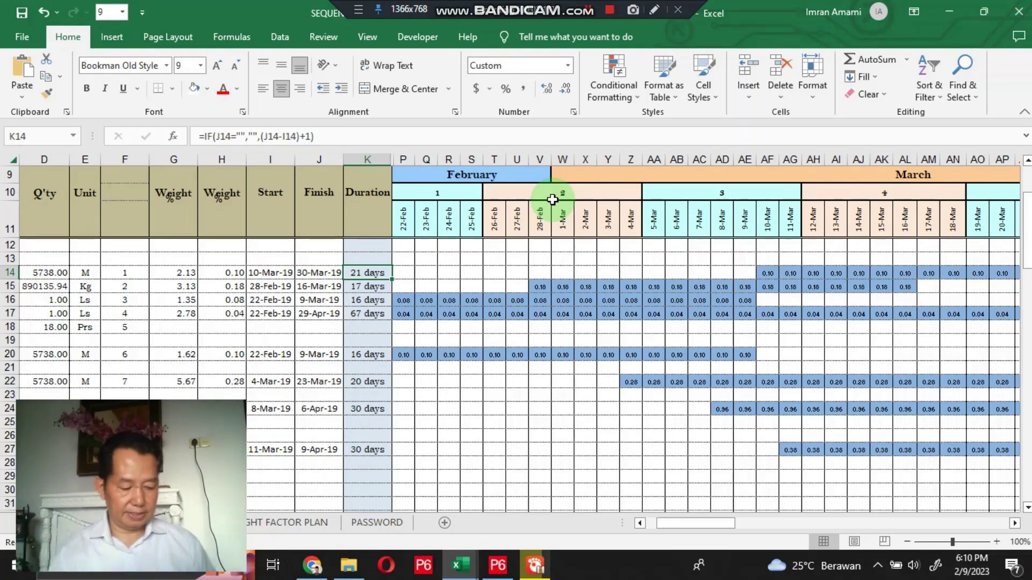
key(Right)
key(Right)
key(Right)
key(Right)
key(Right)
key(Right)
key(Right)
key(Right)
key(Right)
key(Right)
key(Right)
key(Right)
key(Right)
key(Right)
key(Right)
key(Right)
key(Right)
key(Right)
key(Right)
key(Right)
key(Right)
key(Right)
key(Right)
key(Right)
key(Right)
key(Right)
key(Right)
key(Right)
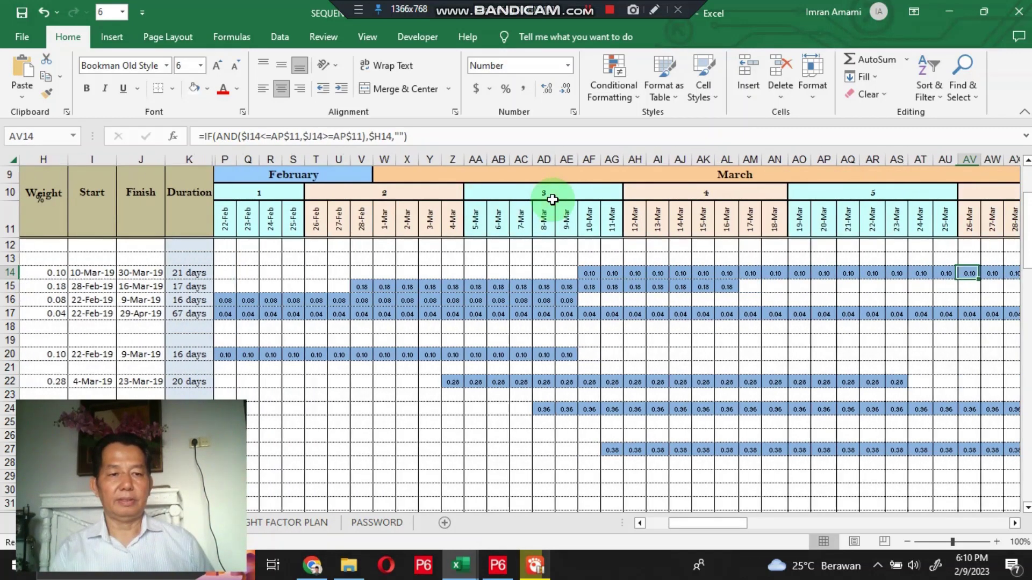
key(Left)
key(Left)
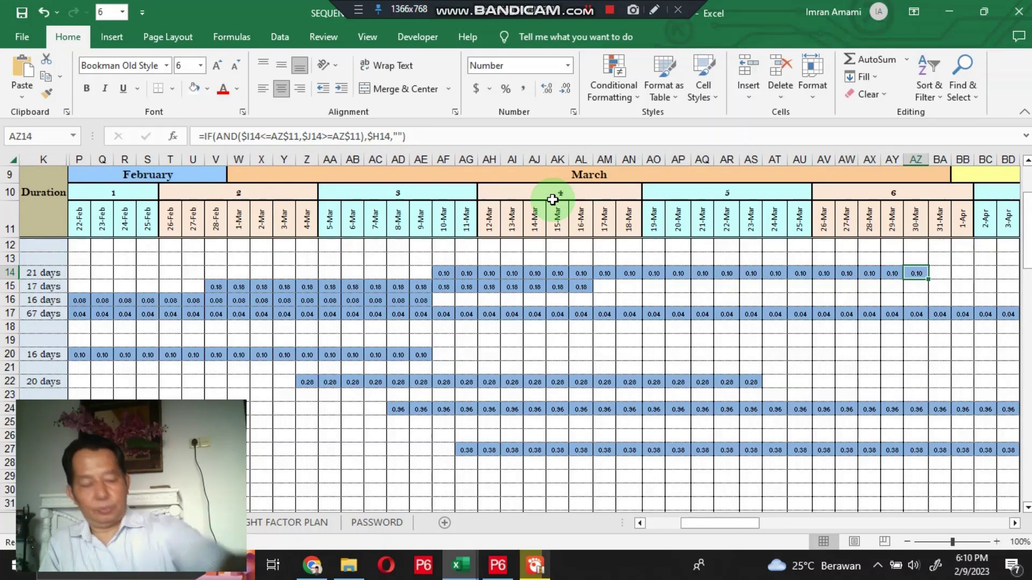
Set the start date of Transportation Mat'l from Storage to site in I15 to 3/15/2019
key(Left)
key(Left)
key(Left)
key(Left)
key(Left)
key(Left)
key(Left)
key(Left)
key(Left)
key(Left)
key(Left)
key(Left)
key(Left)
key(Left)
key(Left)
key(Left)
key(Left)
key(Left)
key(Left)
key(Left)
key(Left)
key(Left)
key(Left)
key(Left)
key(Left)
key(Left)
key(Left)
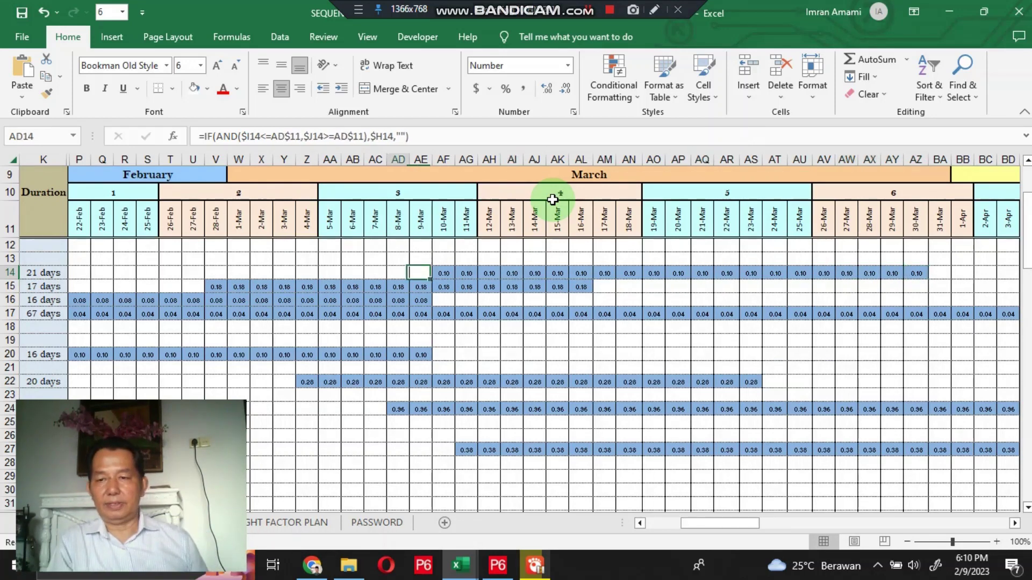
key(Right)
key(Right)
key(Right)
key(Right)
key(Right)
key(Right)
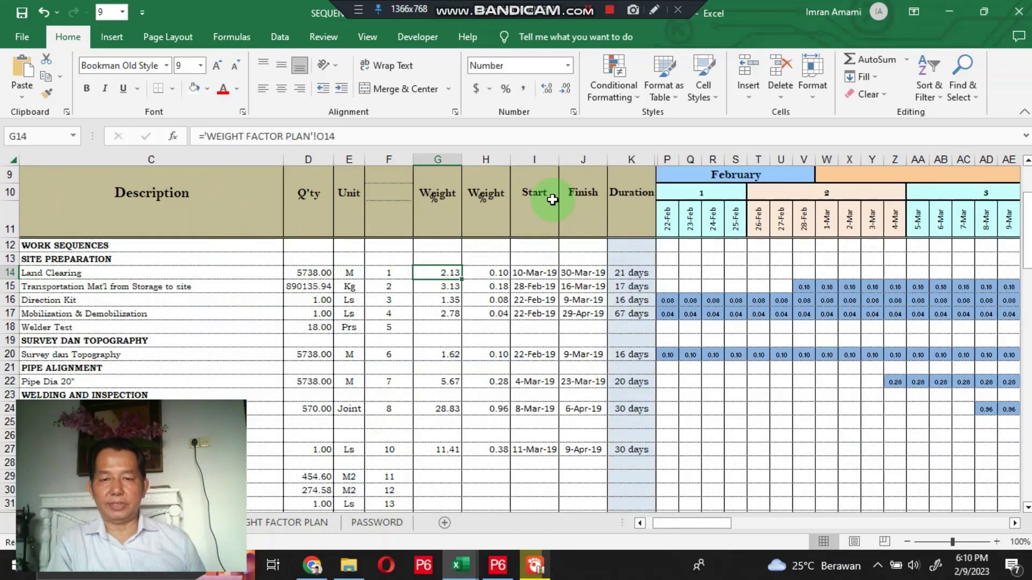
key(Down)
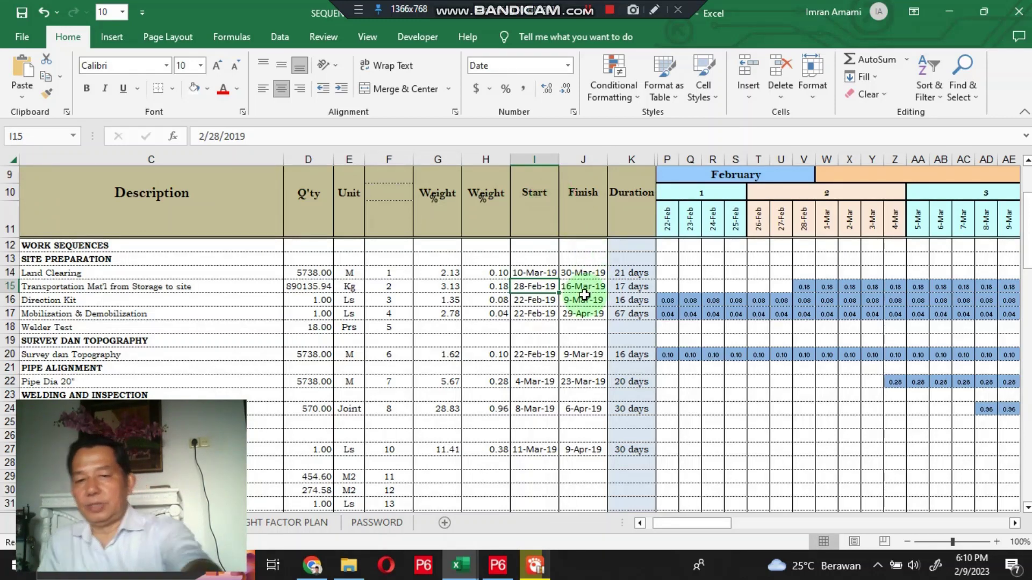
double_click(534, 286)
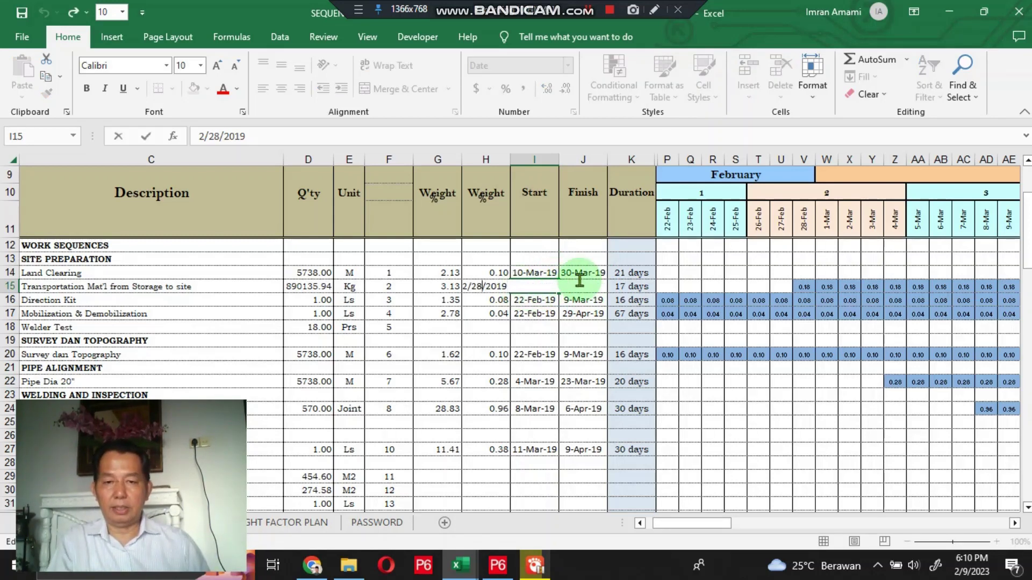
key(BackSpace)
key(BackSpace)
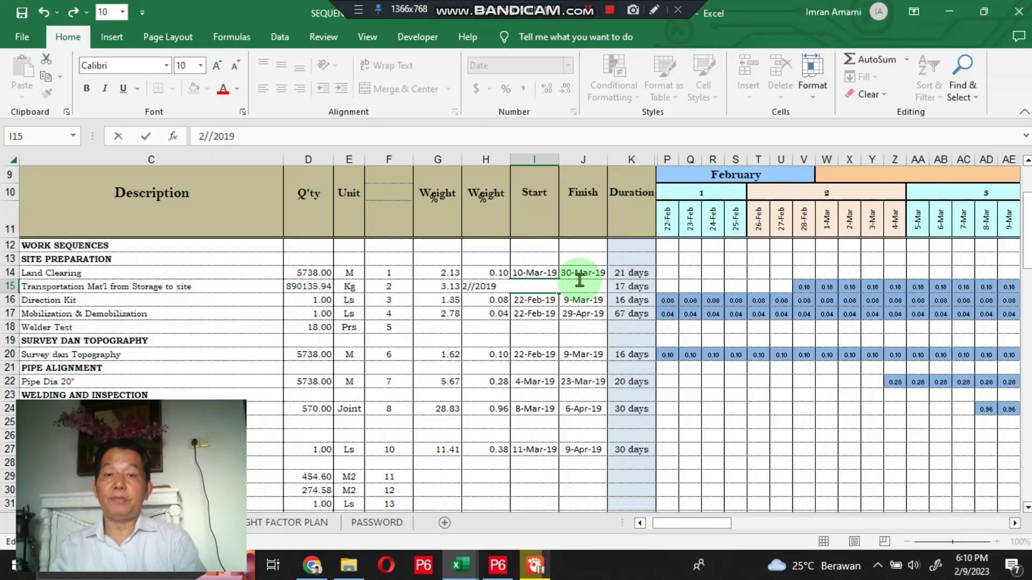
text(15)
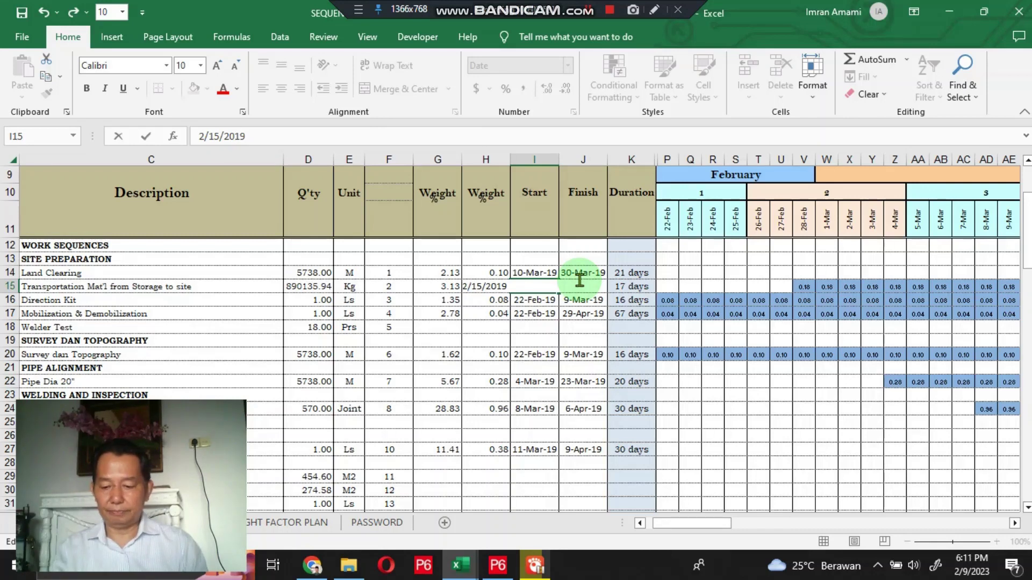
key(Home)
key(Delete)
text(3)
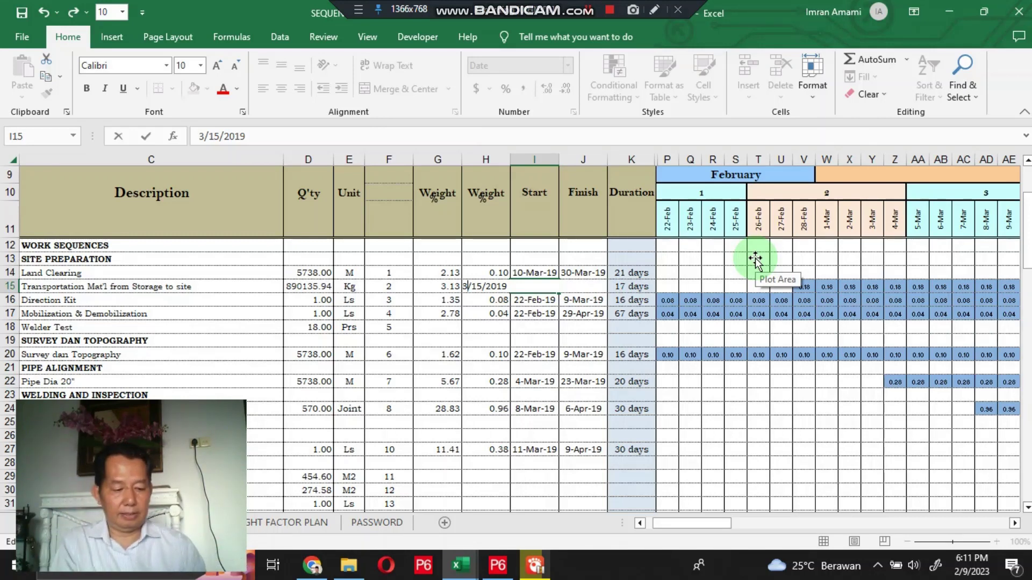
key(Return)
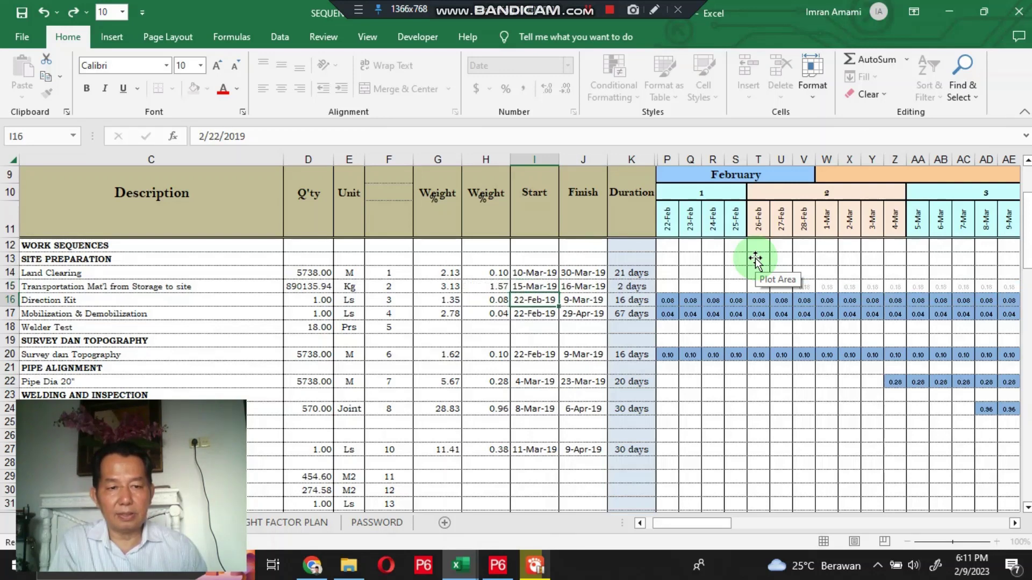
Follow the daily bar of Transportation Mat'l from Storage to site along row 15, and return to its finish date in J15
key(Up)
key(Right)
key(Right)
key(Right)
key(Right)
key(Right)
key(Right)
key(Right)
key(Right)
key(Right)
key(Right)
key(Right)
key(Right)
key(Right)
key(Right)
key(Right)
key(Right)
key(Right)
key(Right)
key(Right)
key(Right)
key(Right)
key(Right)
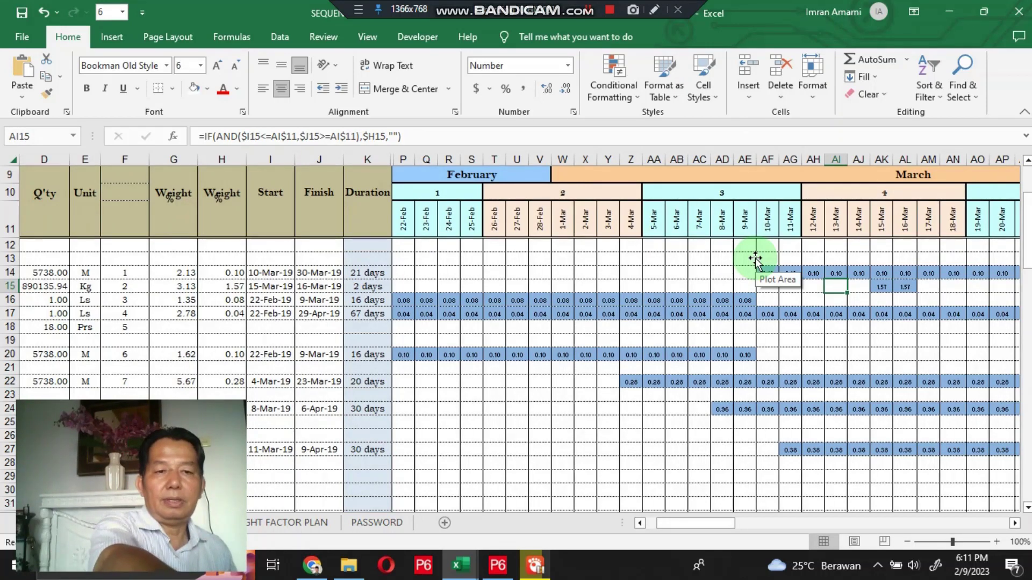
key(Left)
key(Left)
key(Left)
key(Left)
key(Left)
key(Left)
key(Left)
key(Left)
key(Left)
key(Left)
key(Left)
key(Left)
key(Left)
key(Left)
key(Left)
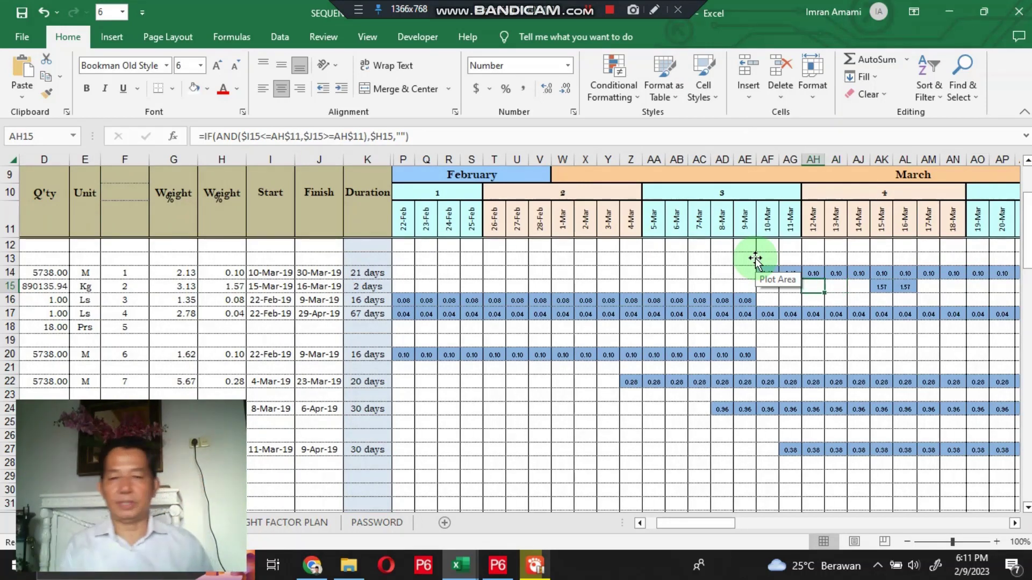
key(Left)
key(Left)
key(Left)
key(Left)
key(Left)
key(Left)
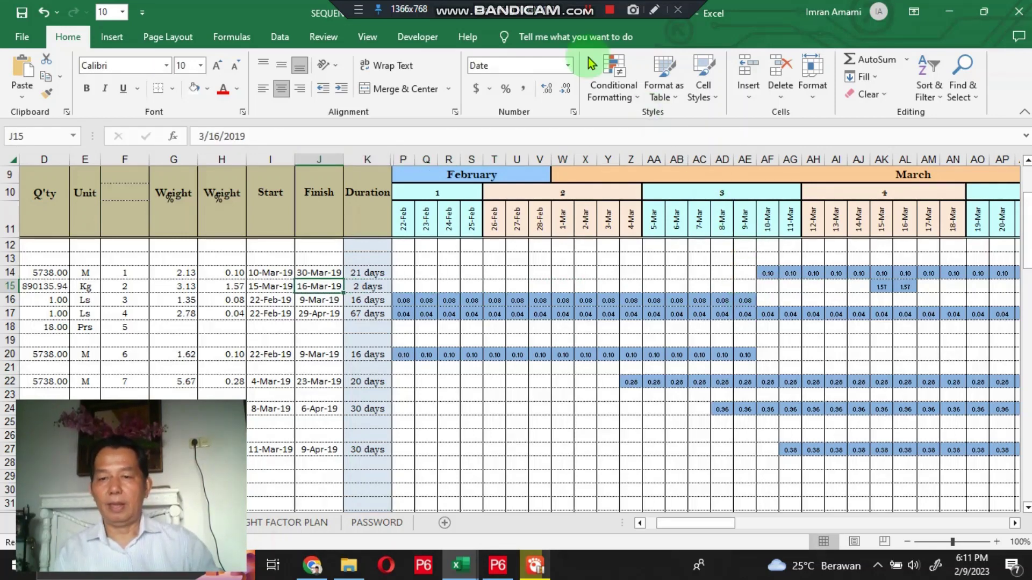
Try to enter 3/31;/2019 as the finish date in J15, and undo that entry
click(215, 136)
key(BackSpace)
key(BackSpace)
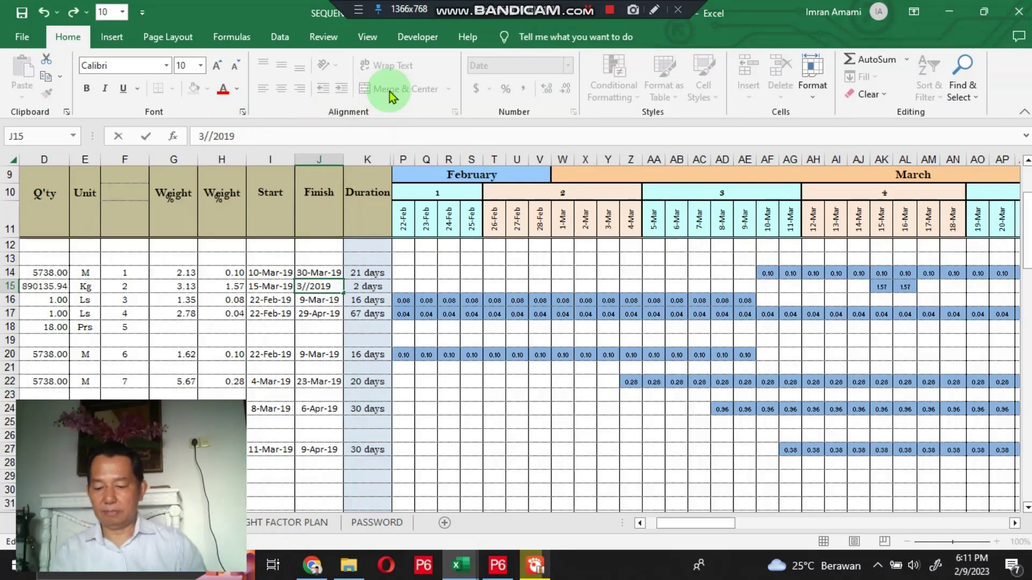
text(31)
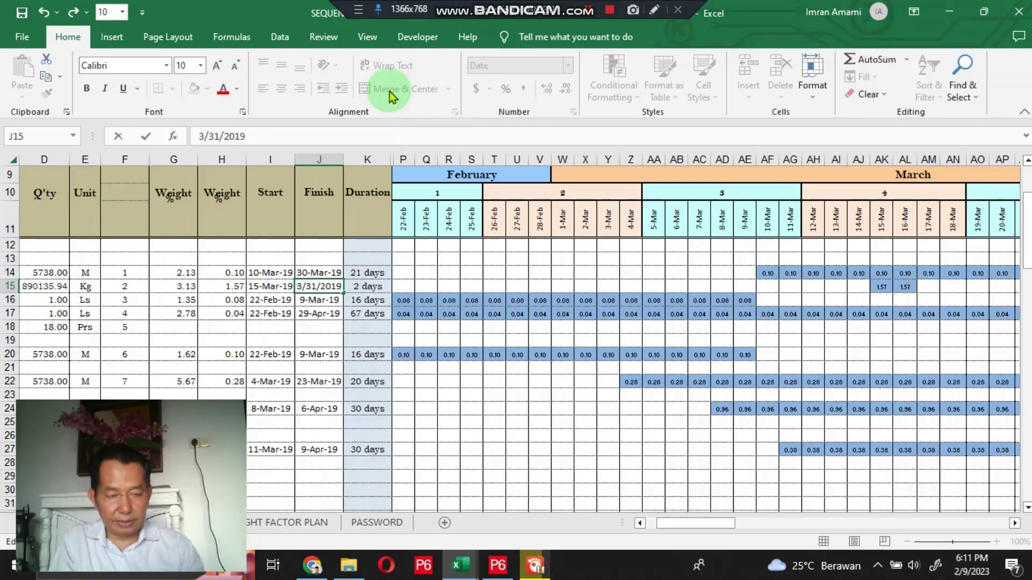
text(;)
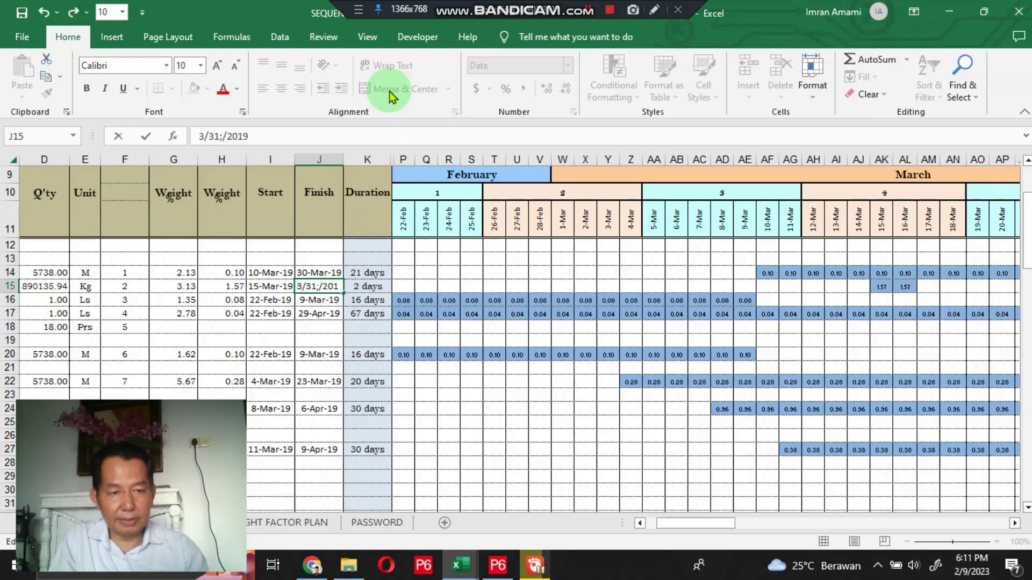
key(ctrl+Return)
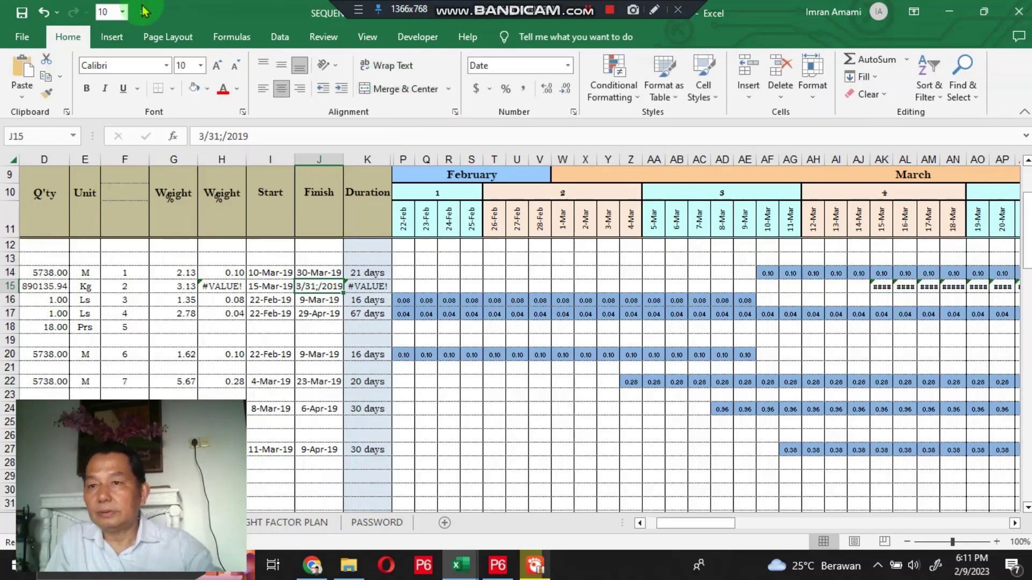
click(44, 13)
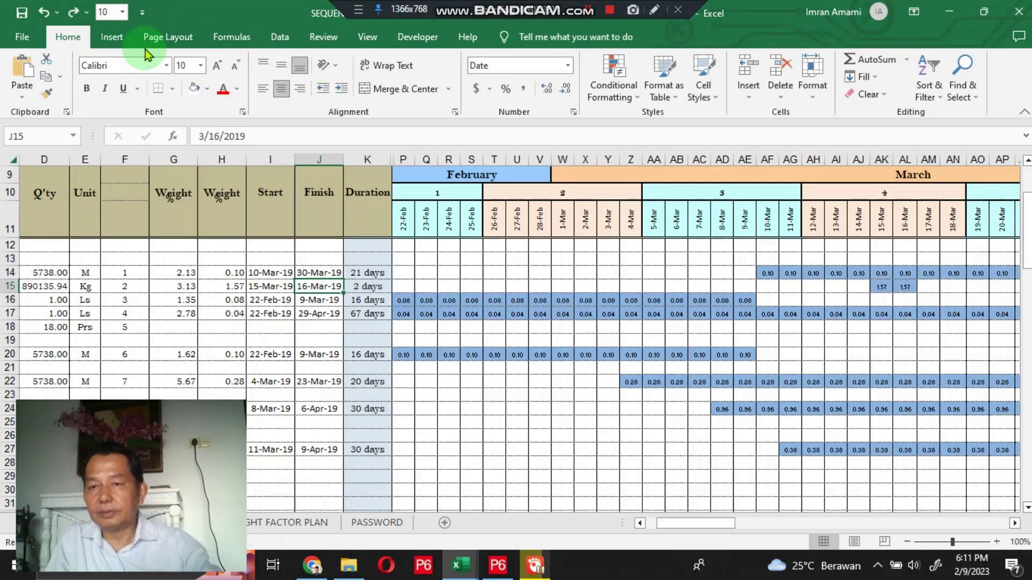
Set the finish date of Transportation Mat'l from Storage to site in J15 to 3/30/2019
click(216, 136)
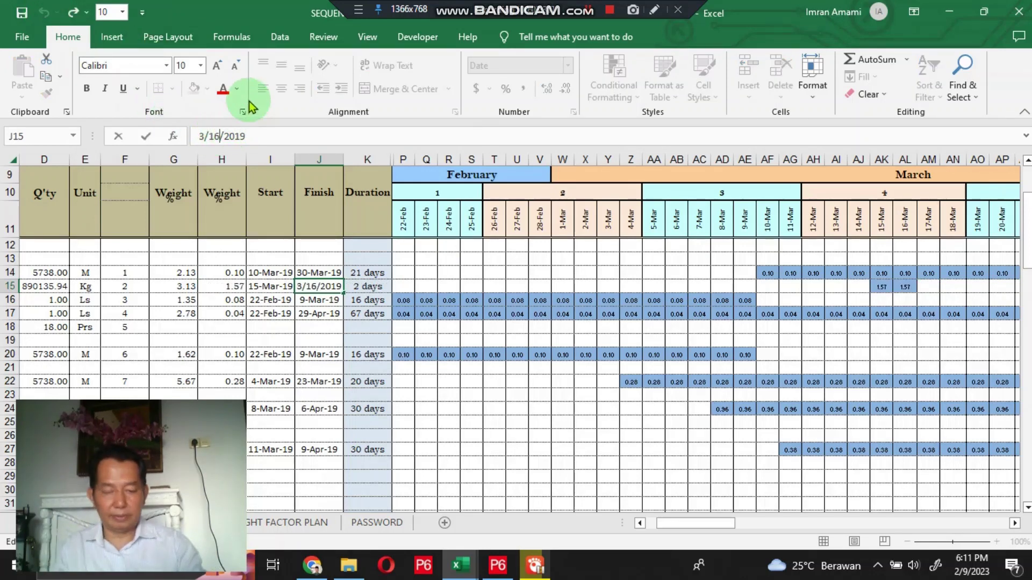
key(BackSpace)
key(BackSpace)
text(20)
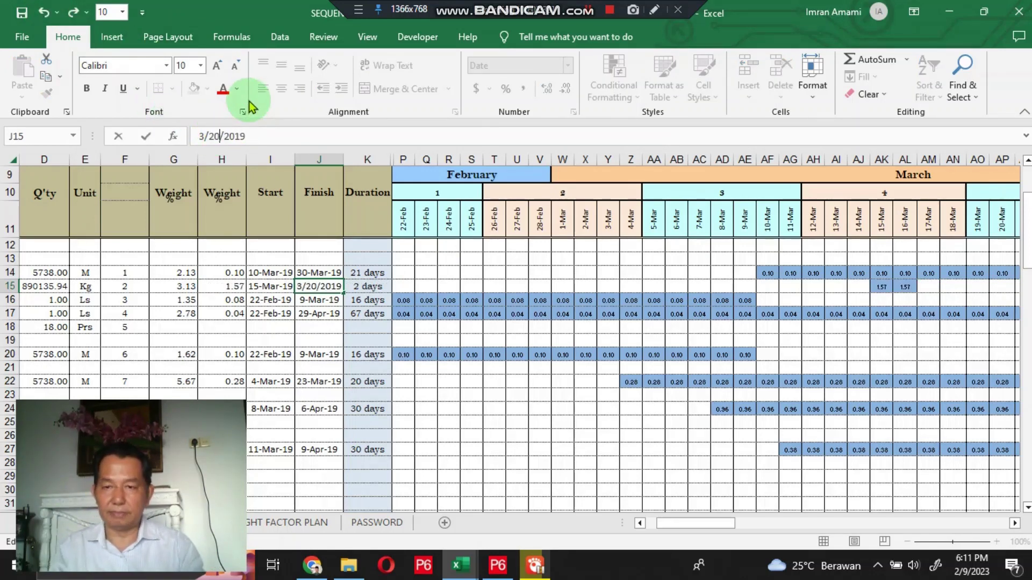
key(BackSpace)
key(BackSpace)
text(30)
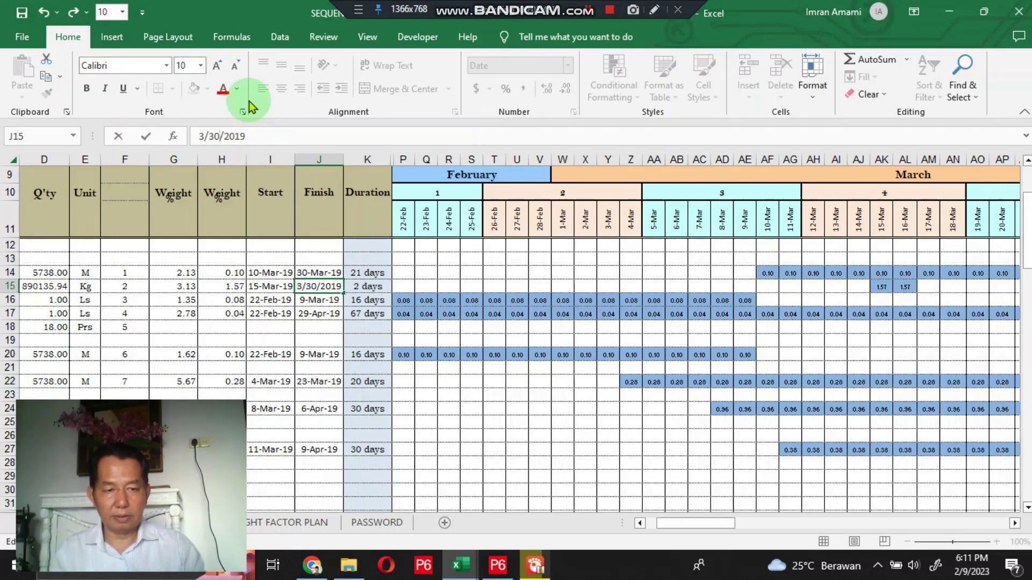
key(Tab)
Follow the daily bar in row 15 past its end to the S-curve under the April dates
key(Right)
key(Right)
key(Right)
key(Right)
key(Right)
key(Right)
key(Right)
key(Right)
key(Right)
key(Right)
key(Right)
key(Right)
key(Right)
key(Right)
key(Right)
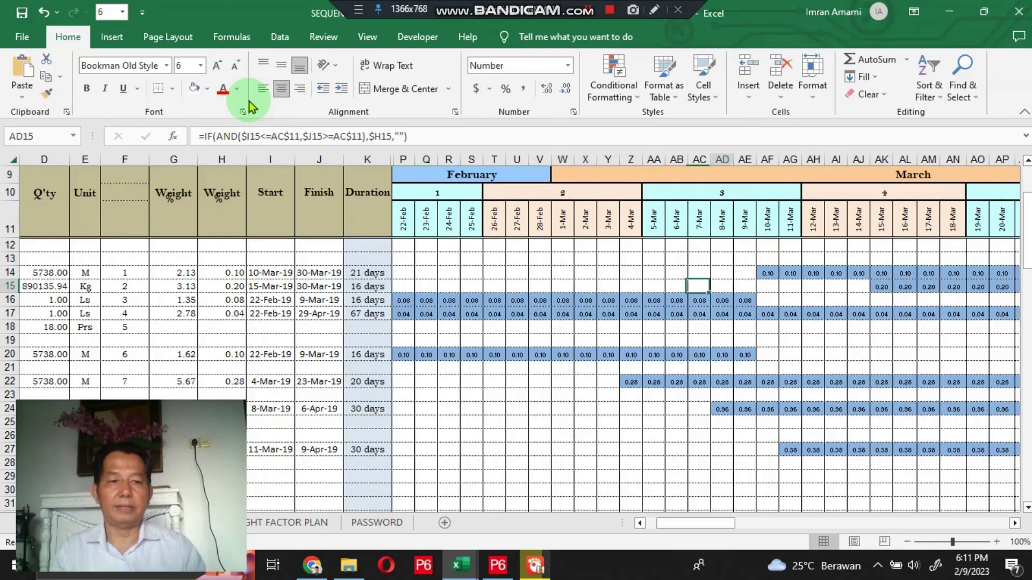
key(Right)
key(Right)
key(Right)
key(Right)
key(Right)
key(Right)
key(Right)
key(Right)
key(Right)
key(Right)
key(Right)
key(Right)
key(Right)
key(Right)
key(Right)
key(Right)
key(Right)
key(Right)
key(Right)
key(Right)
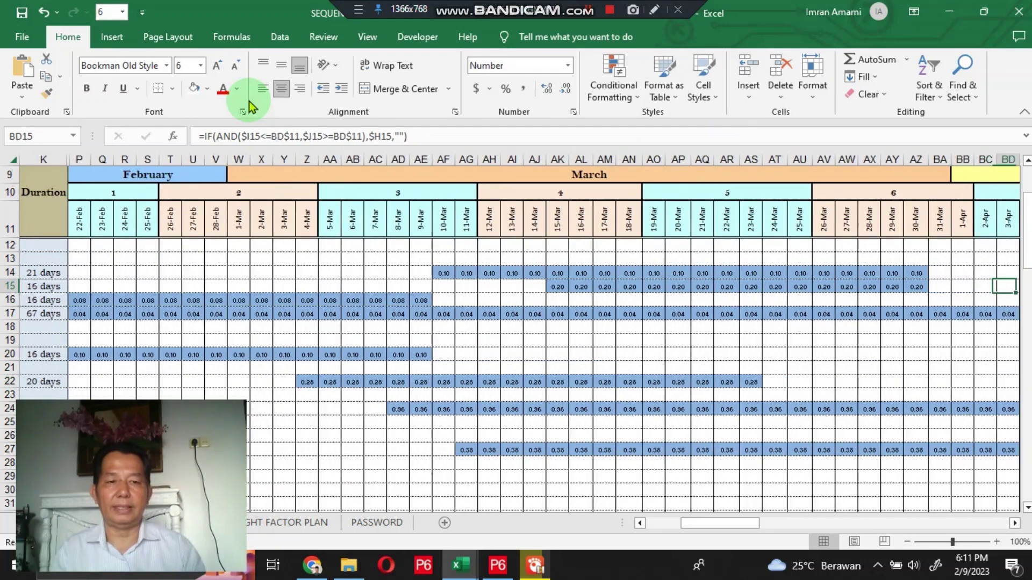
key(Right)
key(Right)
key(Right)
key(Right)
key(Right)
key(Right)
key(Right)
key(Right)
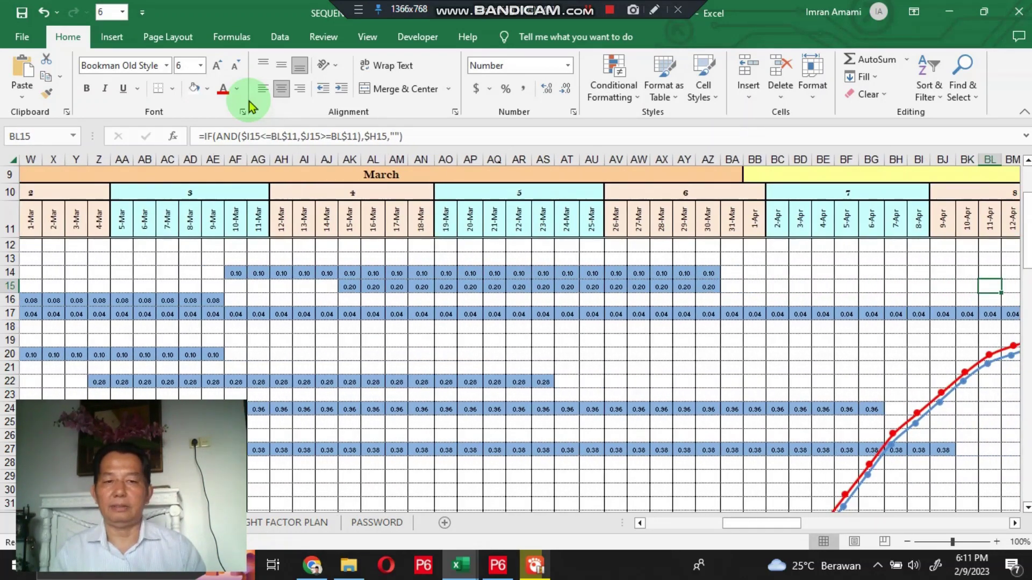
key(Right)
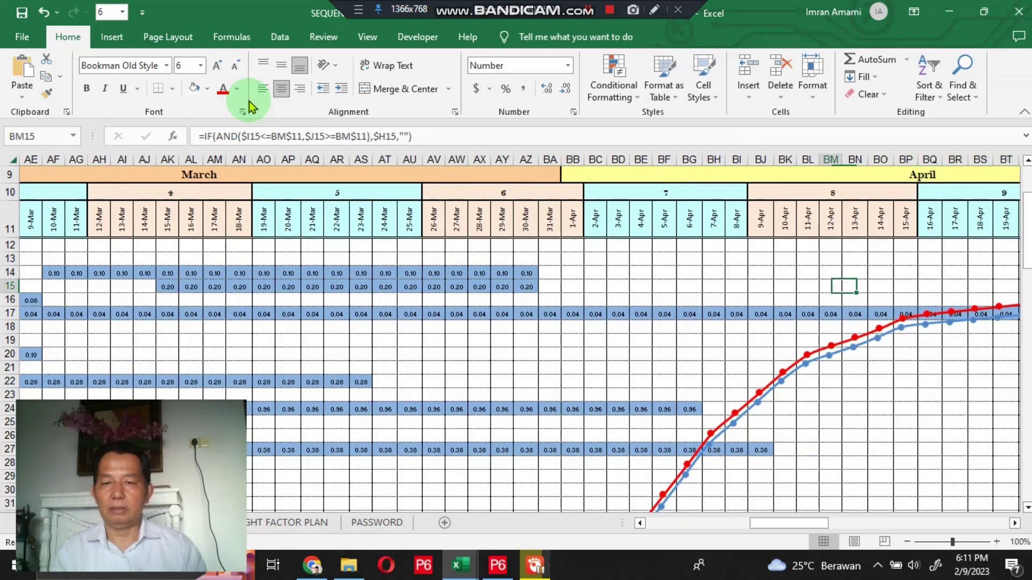
Trace row 15 back to the late February dates and forward again, comparing its bar's start and end with the date header
key(Left)
key(Left)
key(Left)
key(Left)
key(Left)
key(Left)
key(Left)
key(Left)
key(Left)
key(Left)
key(Left)
key(Left)
key(Left)
key(Left)
key(Left)
key(Left)
key(Left)
key(Left)
key(Left)
key(Left)
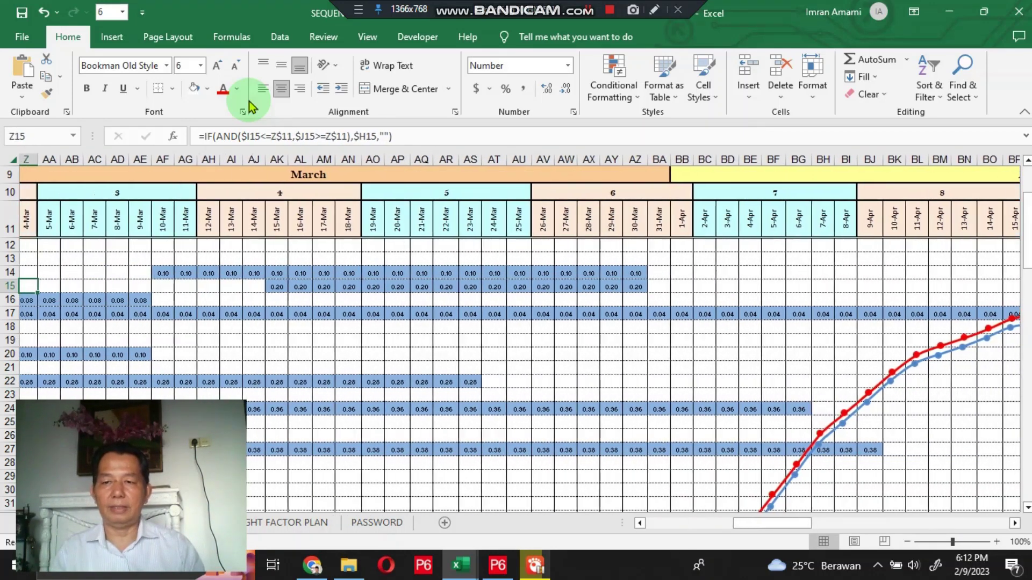
key(Left)
key(Left)
key(Left)
key(Left)
key(Left)
key(Left)
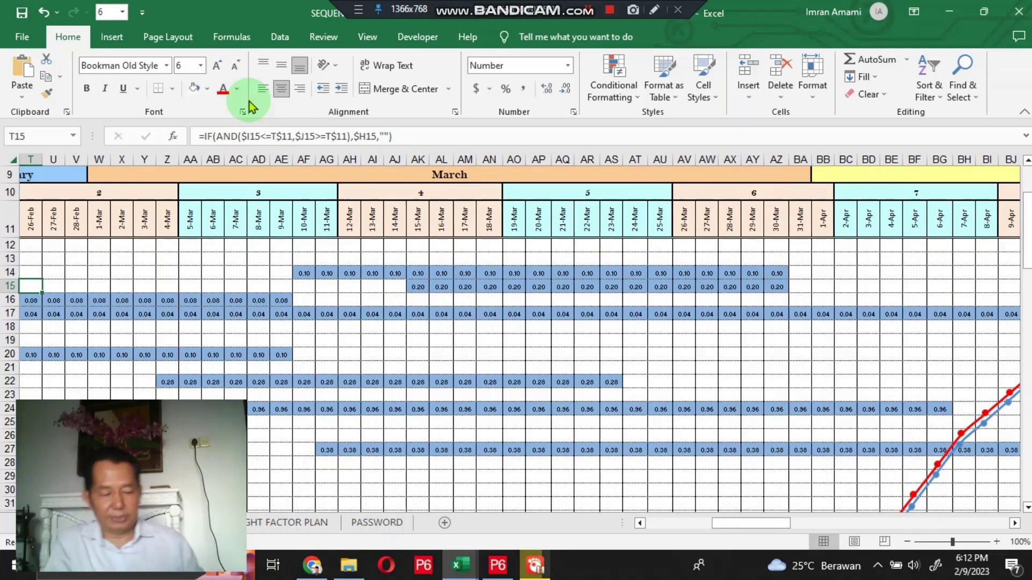
key(Right)
key(Right)
key(Right)
key(Right)
key(Right)
key(Right)
key(Right)
key(Right)
key(Right)
key(Right)
key(Right)
key(Right)
key(Right)
key(Right)
key(Right)
key(Right)
key(Right)
key(Right)
key(Right)
key(Right)
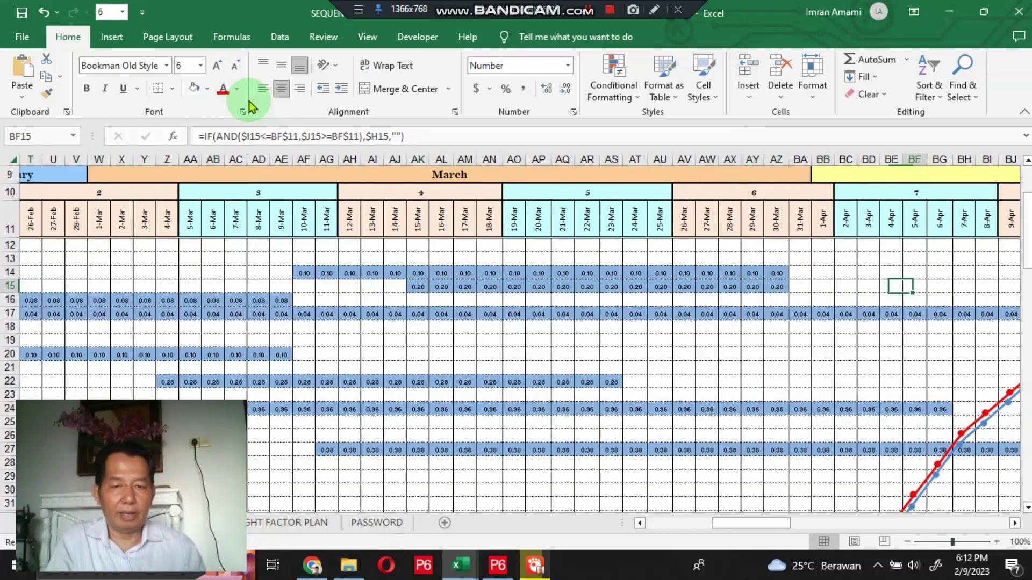
Follow row 15 across the April dates to early May, examining the S-curve up to its upper end and percentage scale
key(Right)
key(Right)
key(Right)
key(Right)
key(Right)
key(Right)
key(Right)
key(Right)
key(Right)
key(Right)
key(Right)
key(Right)
key(Right)
key(Right)
key(Right)
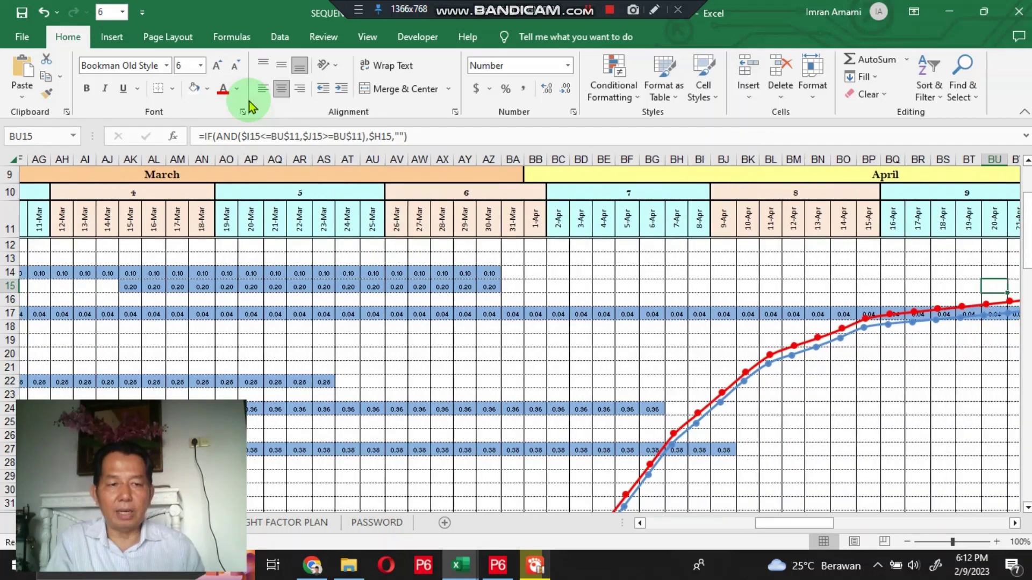
key(Right)
key(Right)
key(Right)
key(Right)
key(Right)
key(Right)
key(Right)
key(Right)
key(Right)
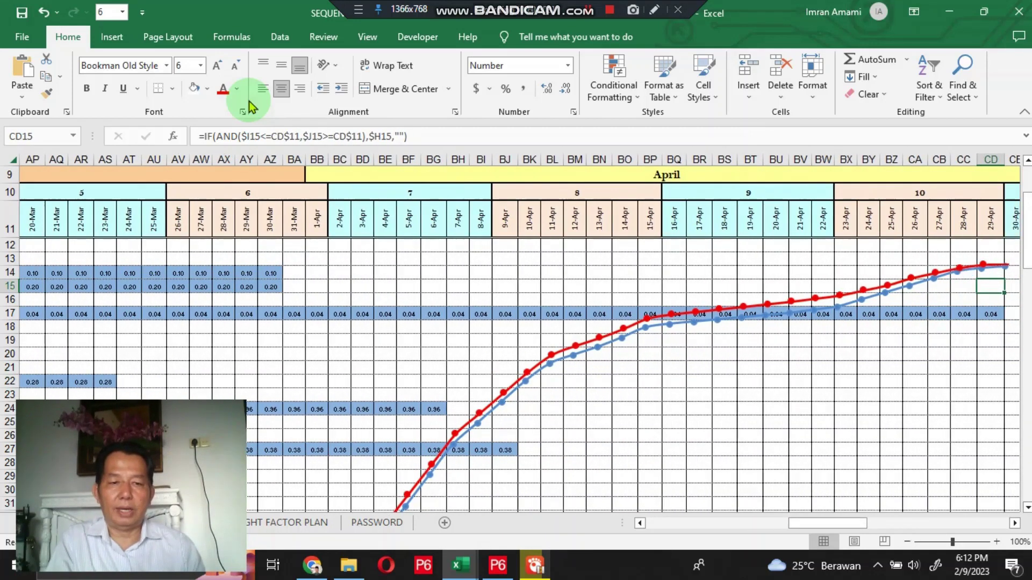
key(Right)
key(Right)
key(Right)
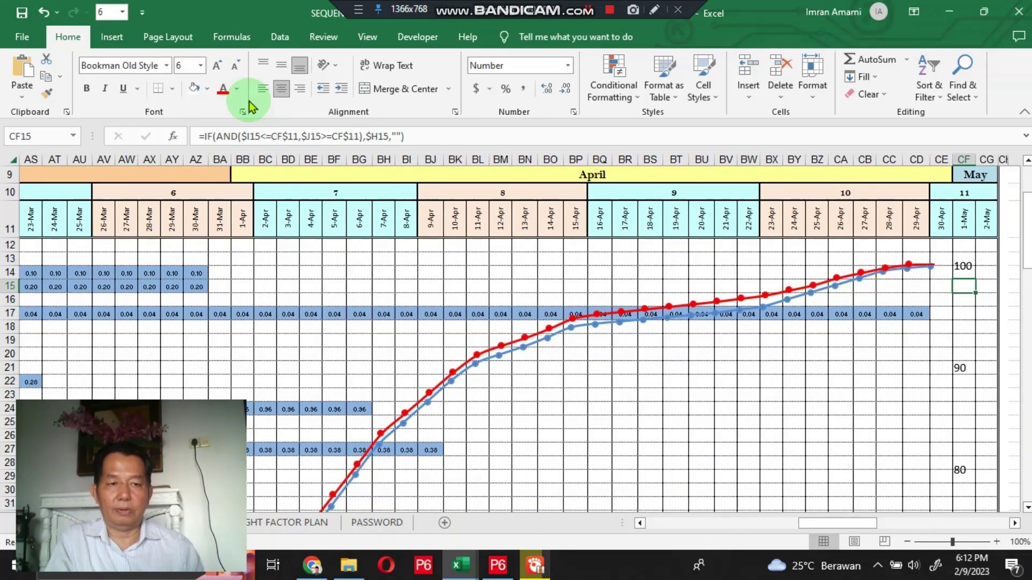
Trace row 15 back from May through its daily March bar to the activity's number, description and dates
key(Left)
key(Left)
key(Left)
key(Left)
key(Left)
key(Left)
key(Left)
key(Left)
key(Left)
key(Left)
key(Left)
key(Left)
key(Left)
key(Left)
key(Left)
key(Left)
key(Left)
key(Left)
key(Left)
key(Left)
key(Left)
key(Left)
key(Left)
key(Left)
key(Left)
key(Left)
key(Left)
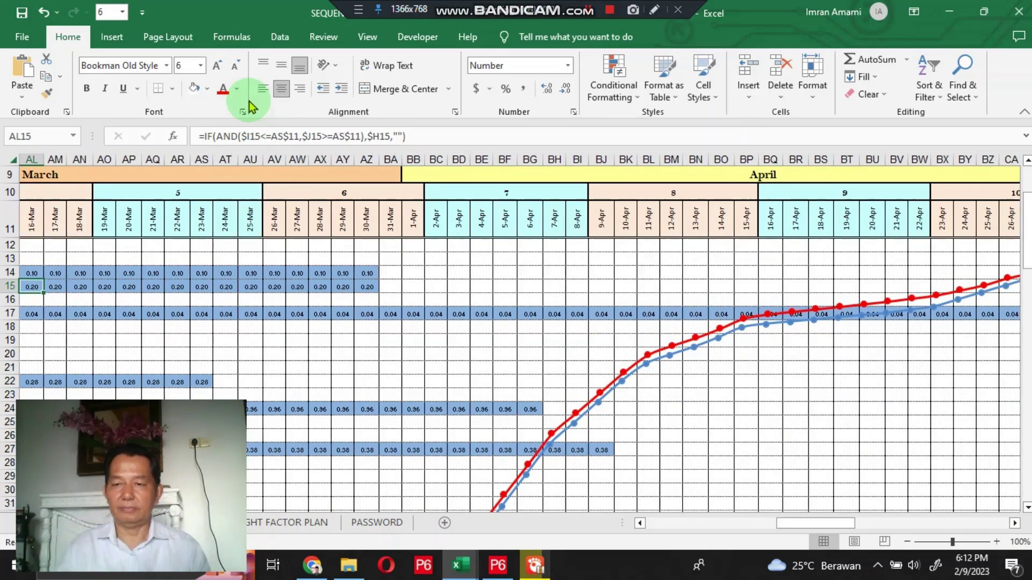
key(Left)
key(Left)
key(Left)
key(Left)
key(Left)
key(Left)
key(Left)
key(Left)
key(Left)
key(Left)
key(Left)
key(Left)
key(Left)
key(Left)
key(Left)
key(Left)
key(Left)
key(Left)
key(Left)
key(Left)
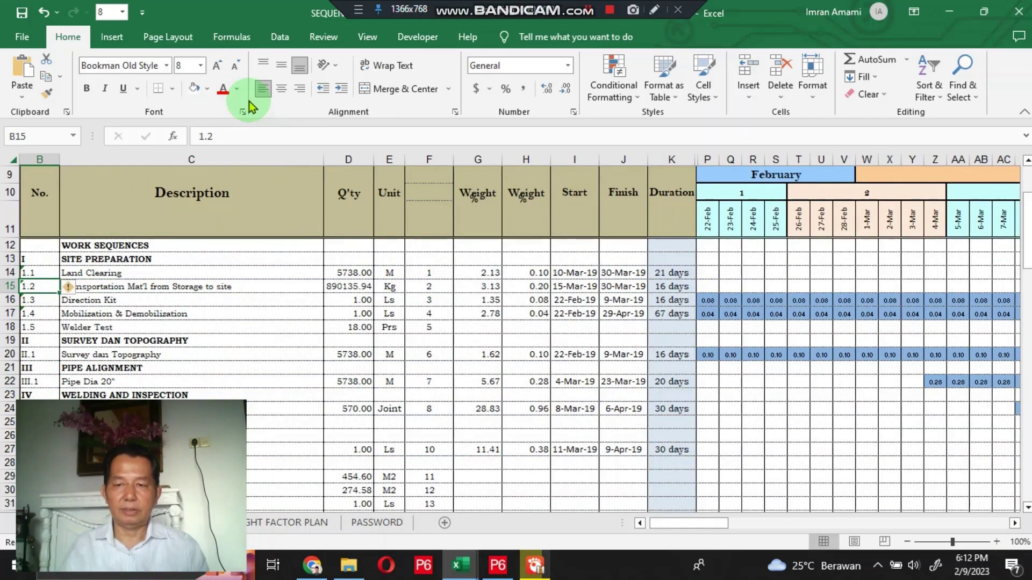